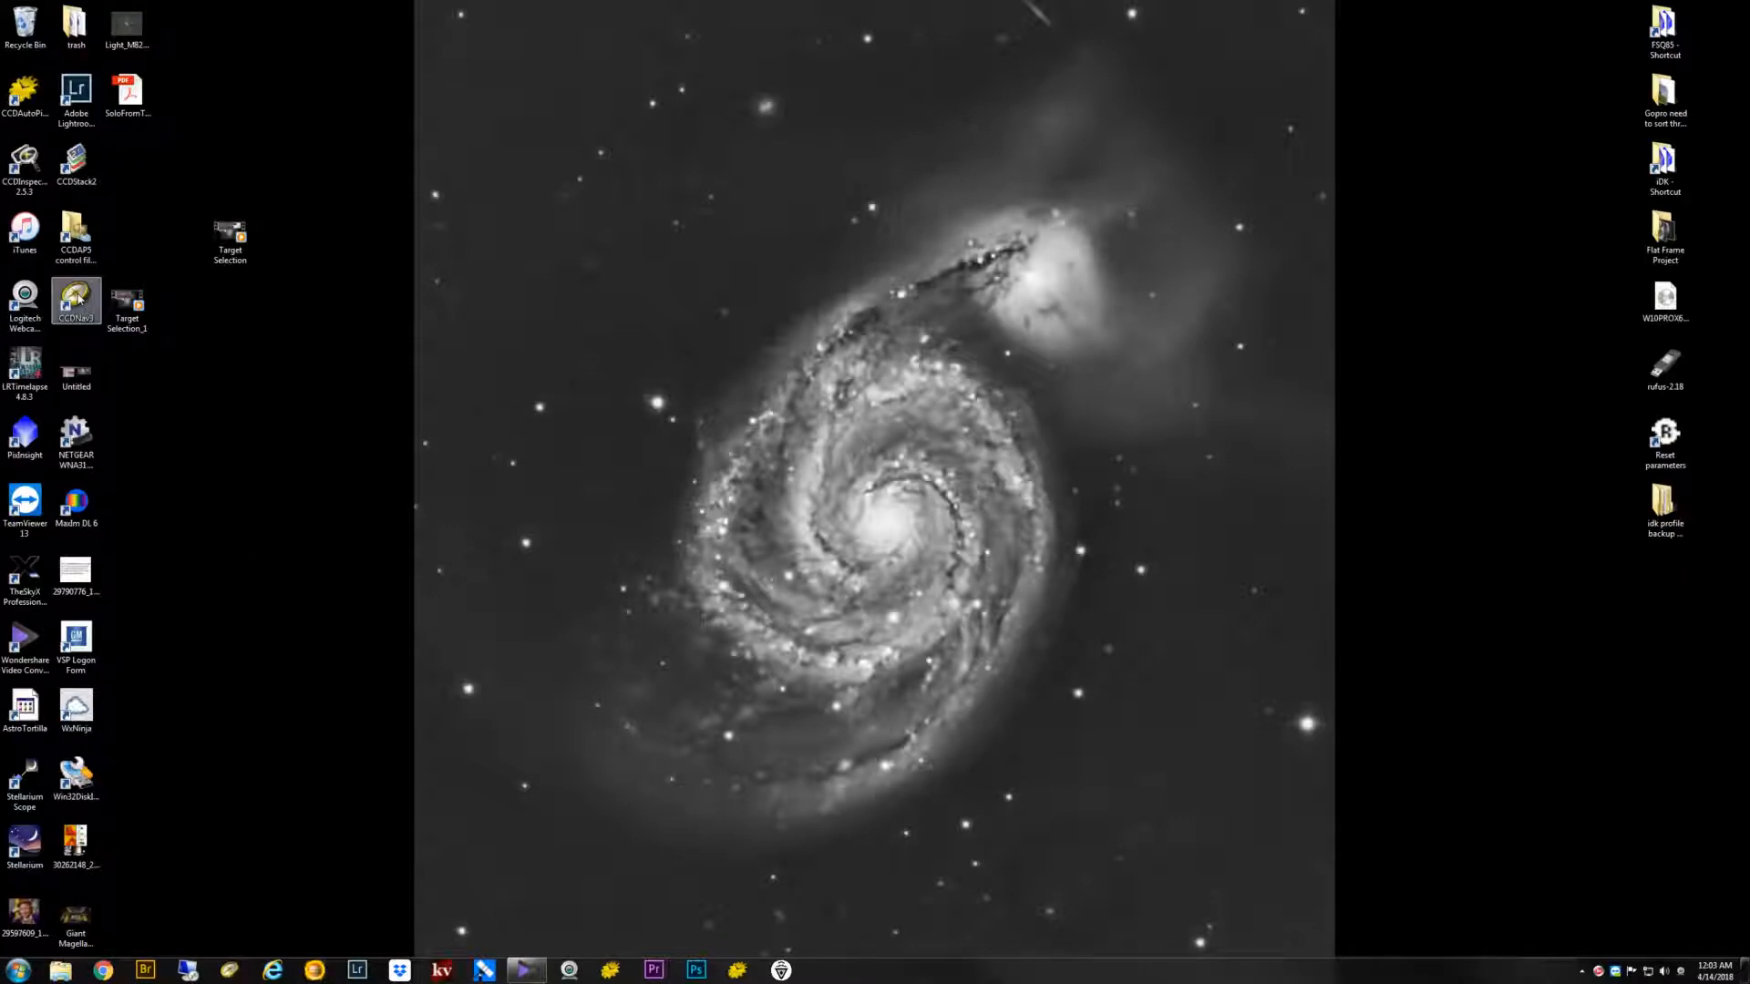
# Open CCDNavigator and review the imaging goals and results of the M106 favorite.
pyautogui.doubleClick(79, 297)
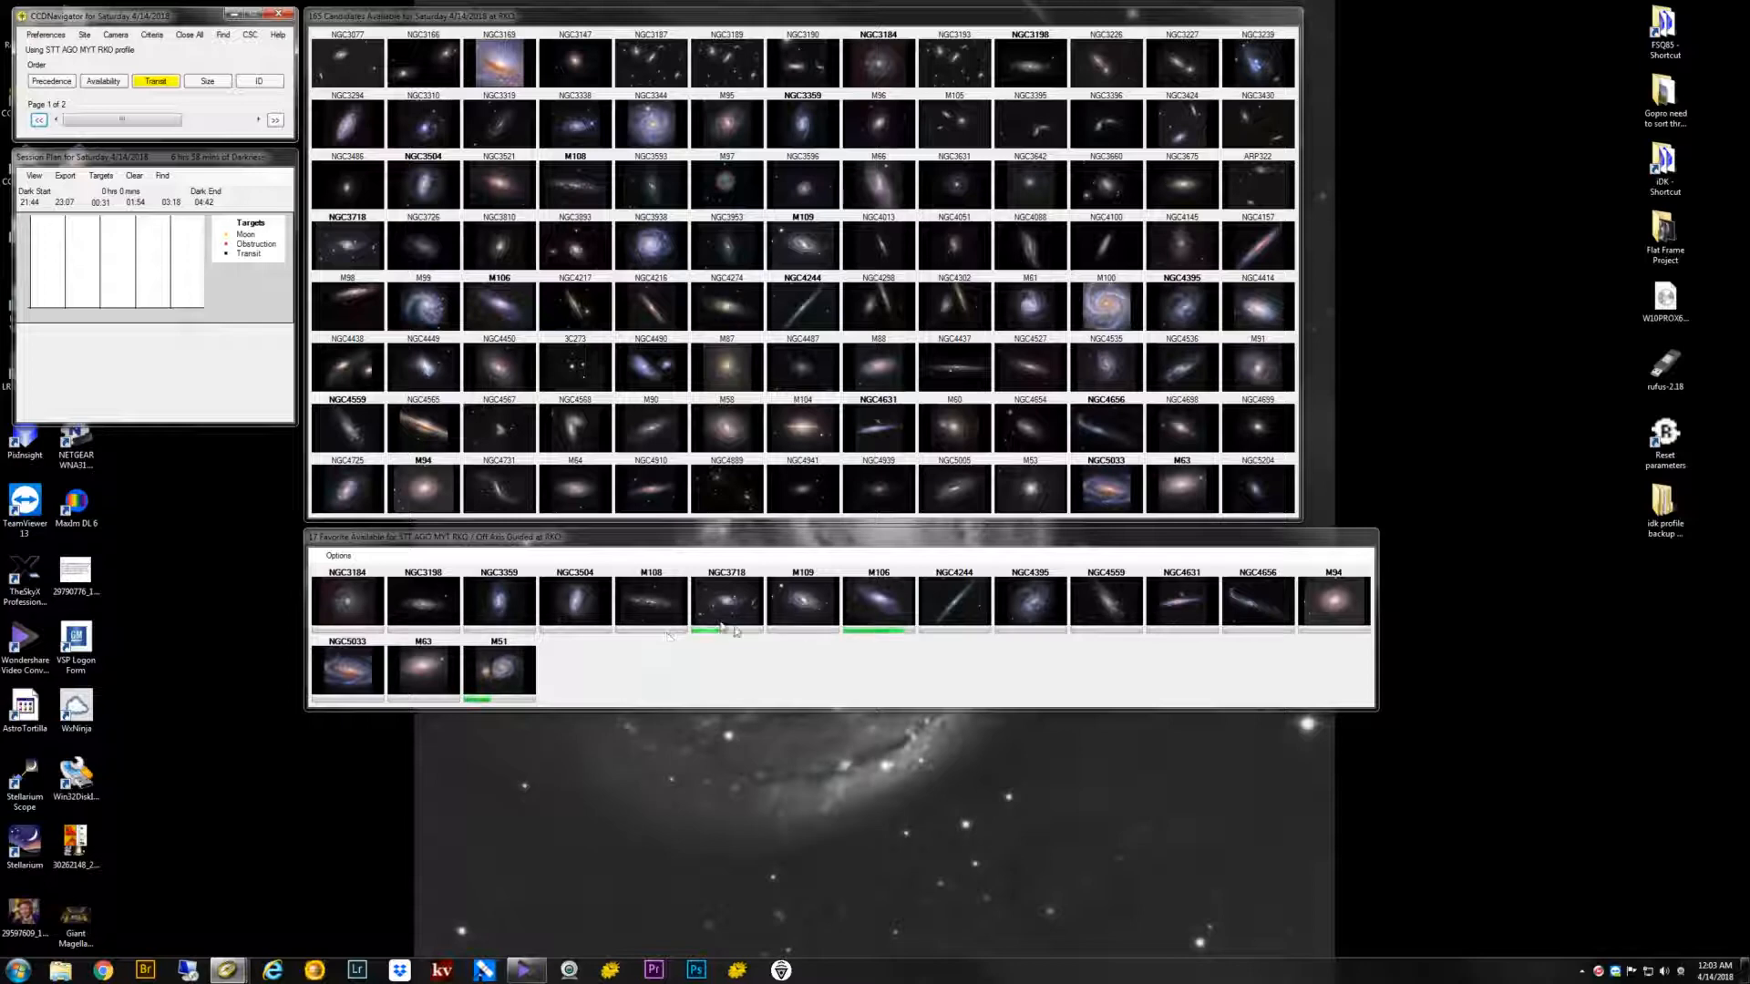
pyautogui.doubleClick(871, 593)
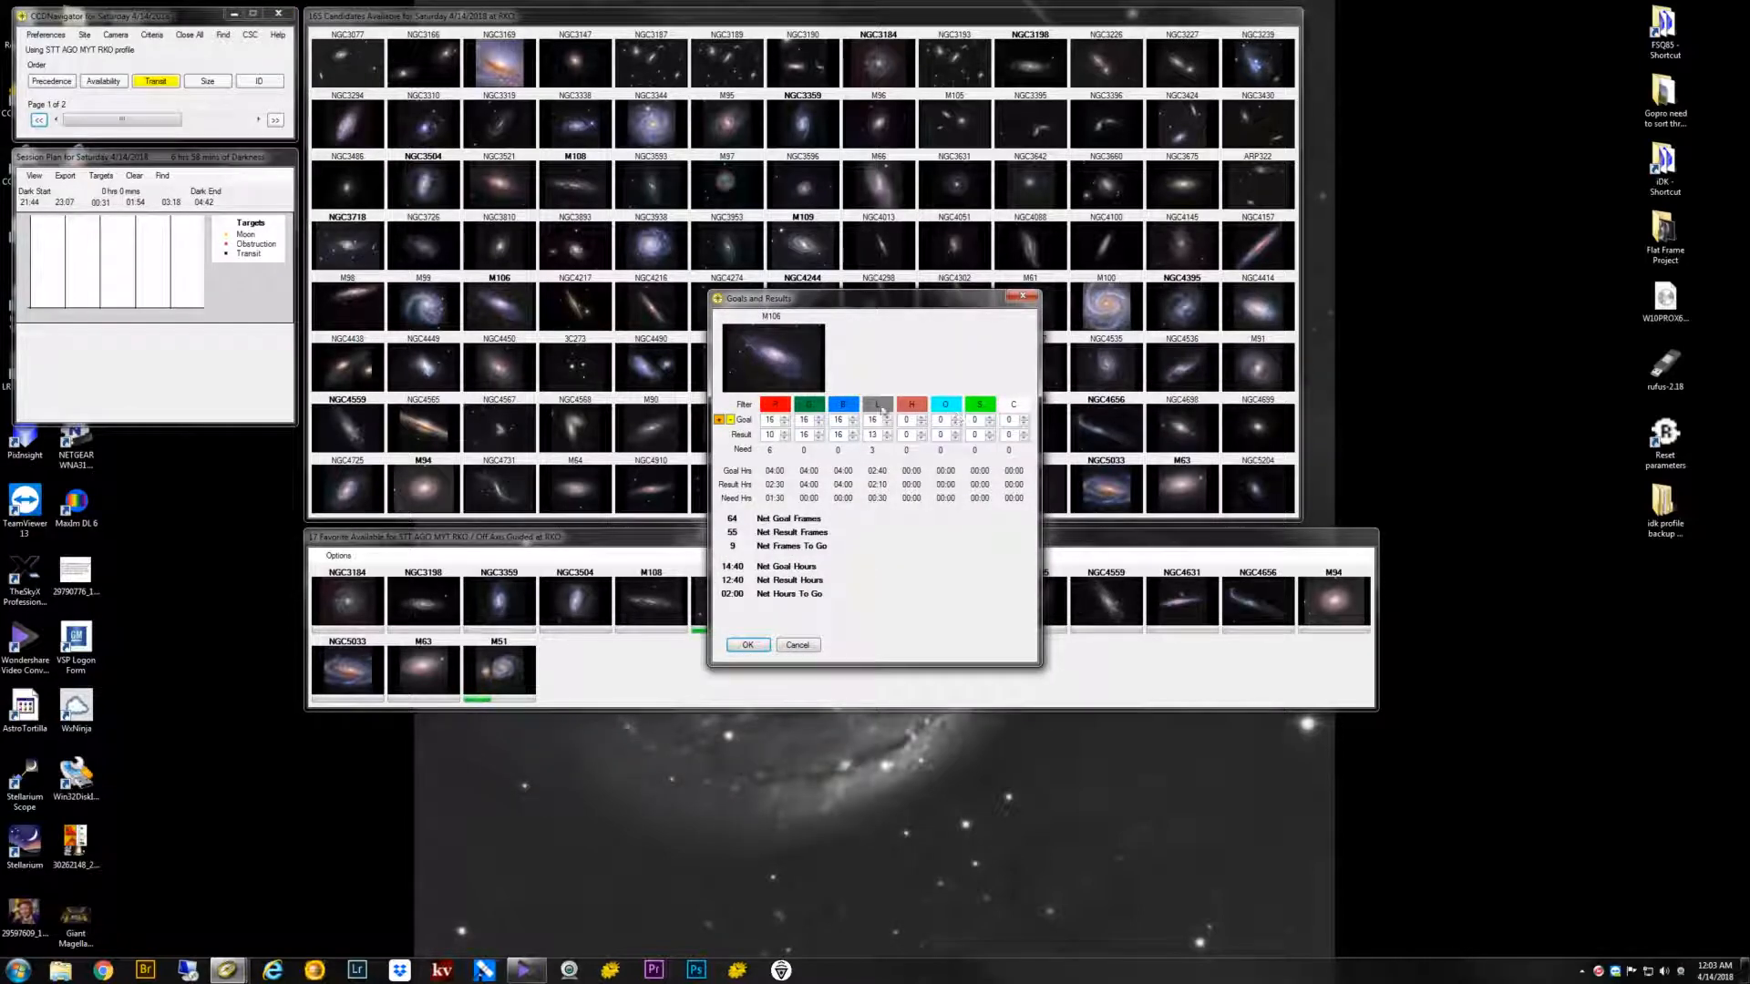
pyautogui.click(1023, 296)
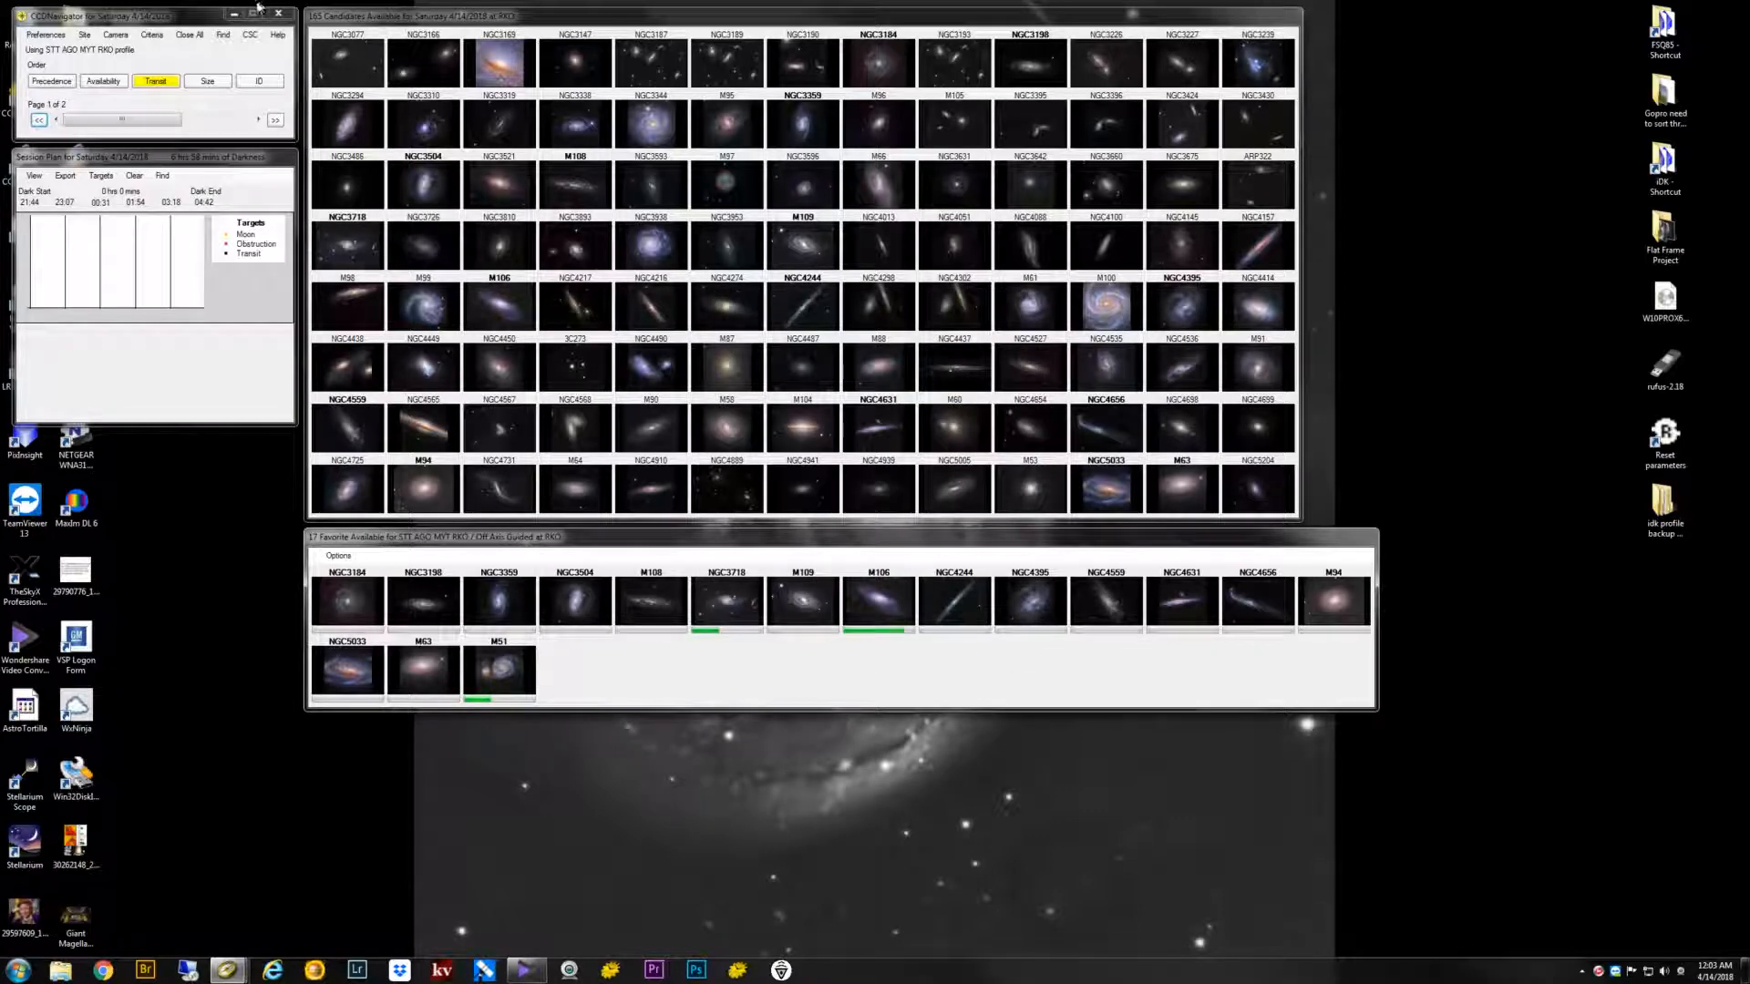
# Review the STT AGO MYT RKO camera profile's guiding and initial exposure settings without changing them.
pyautogui.click(118, 36)
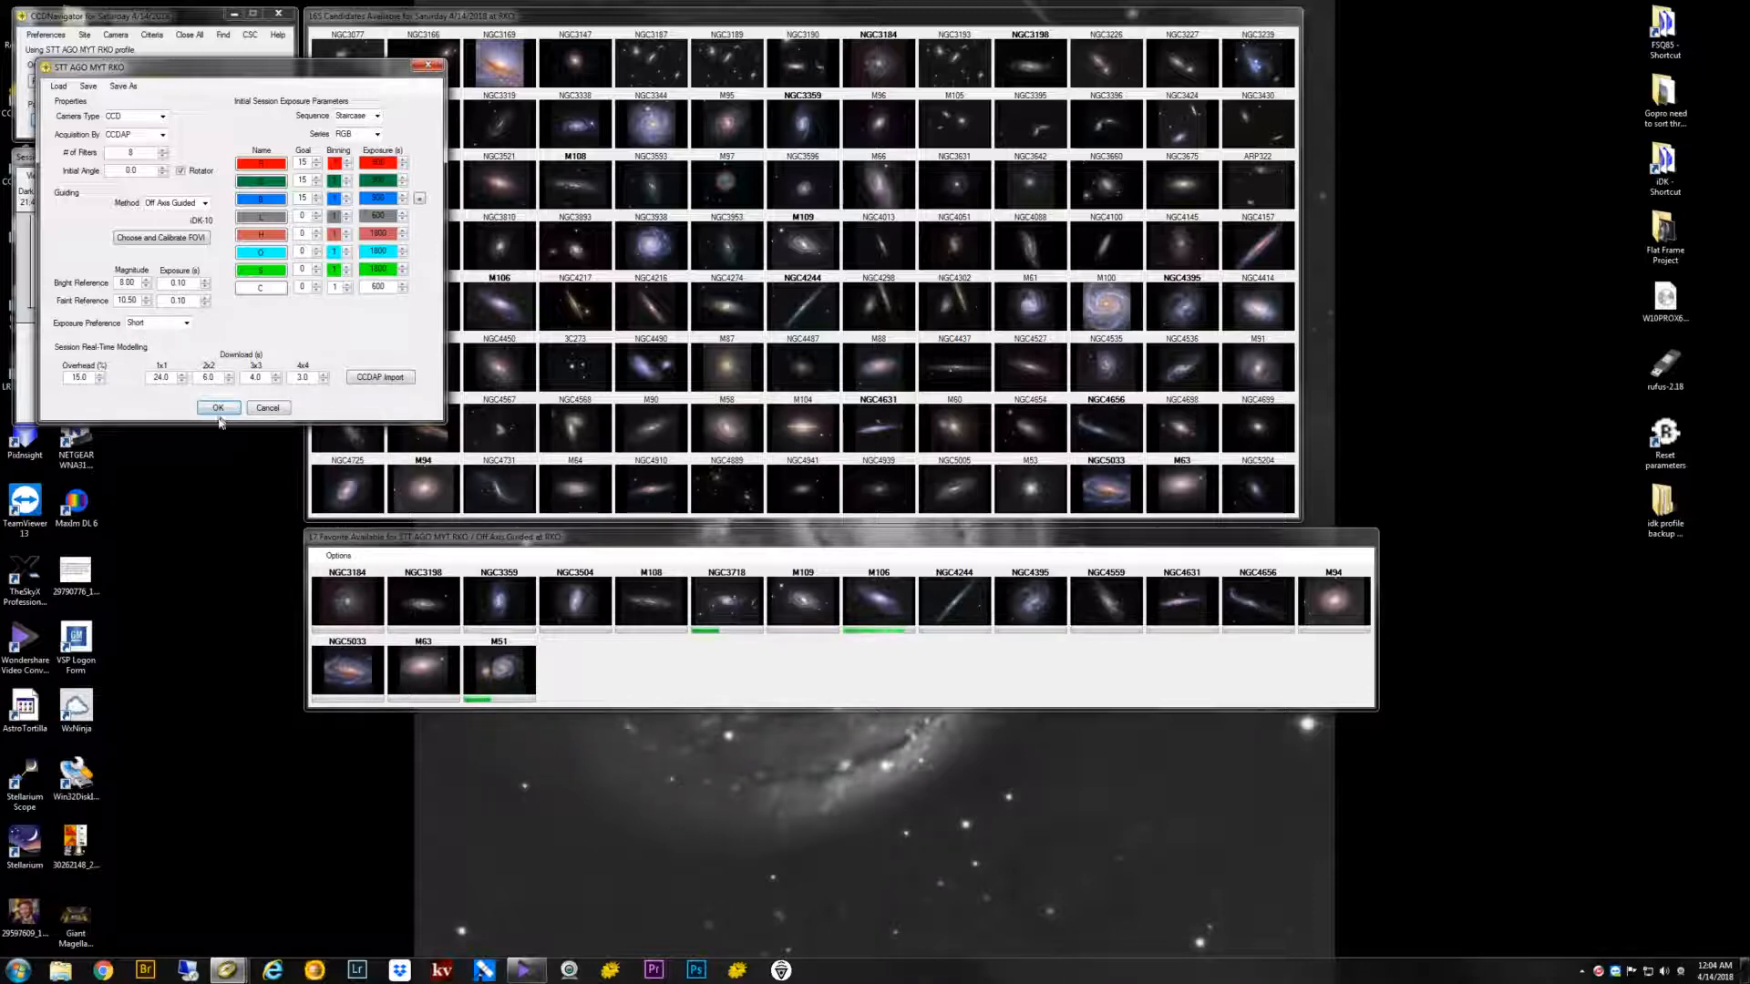
pyautogui.click(267, 408)
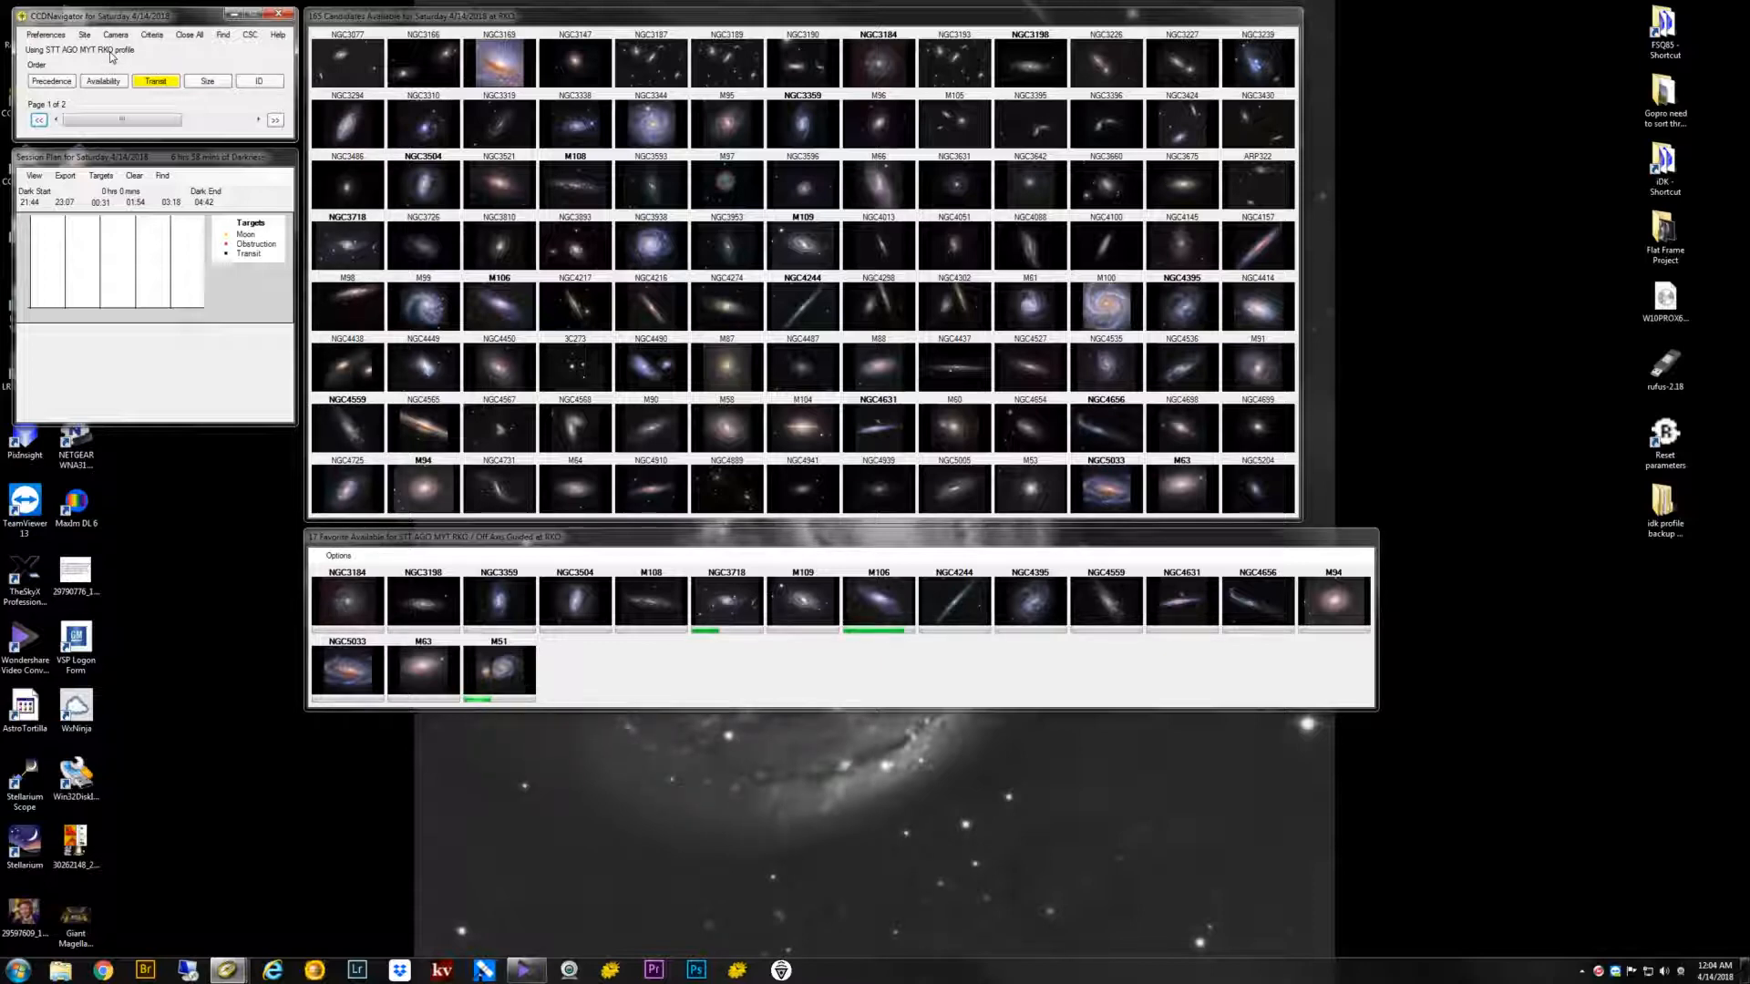
# Preview the favorite M51 in the camera's field of view and add it to the session.
pyautogui.click(505, 677)
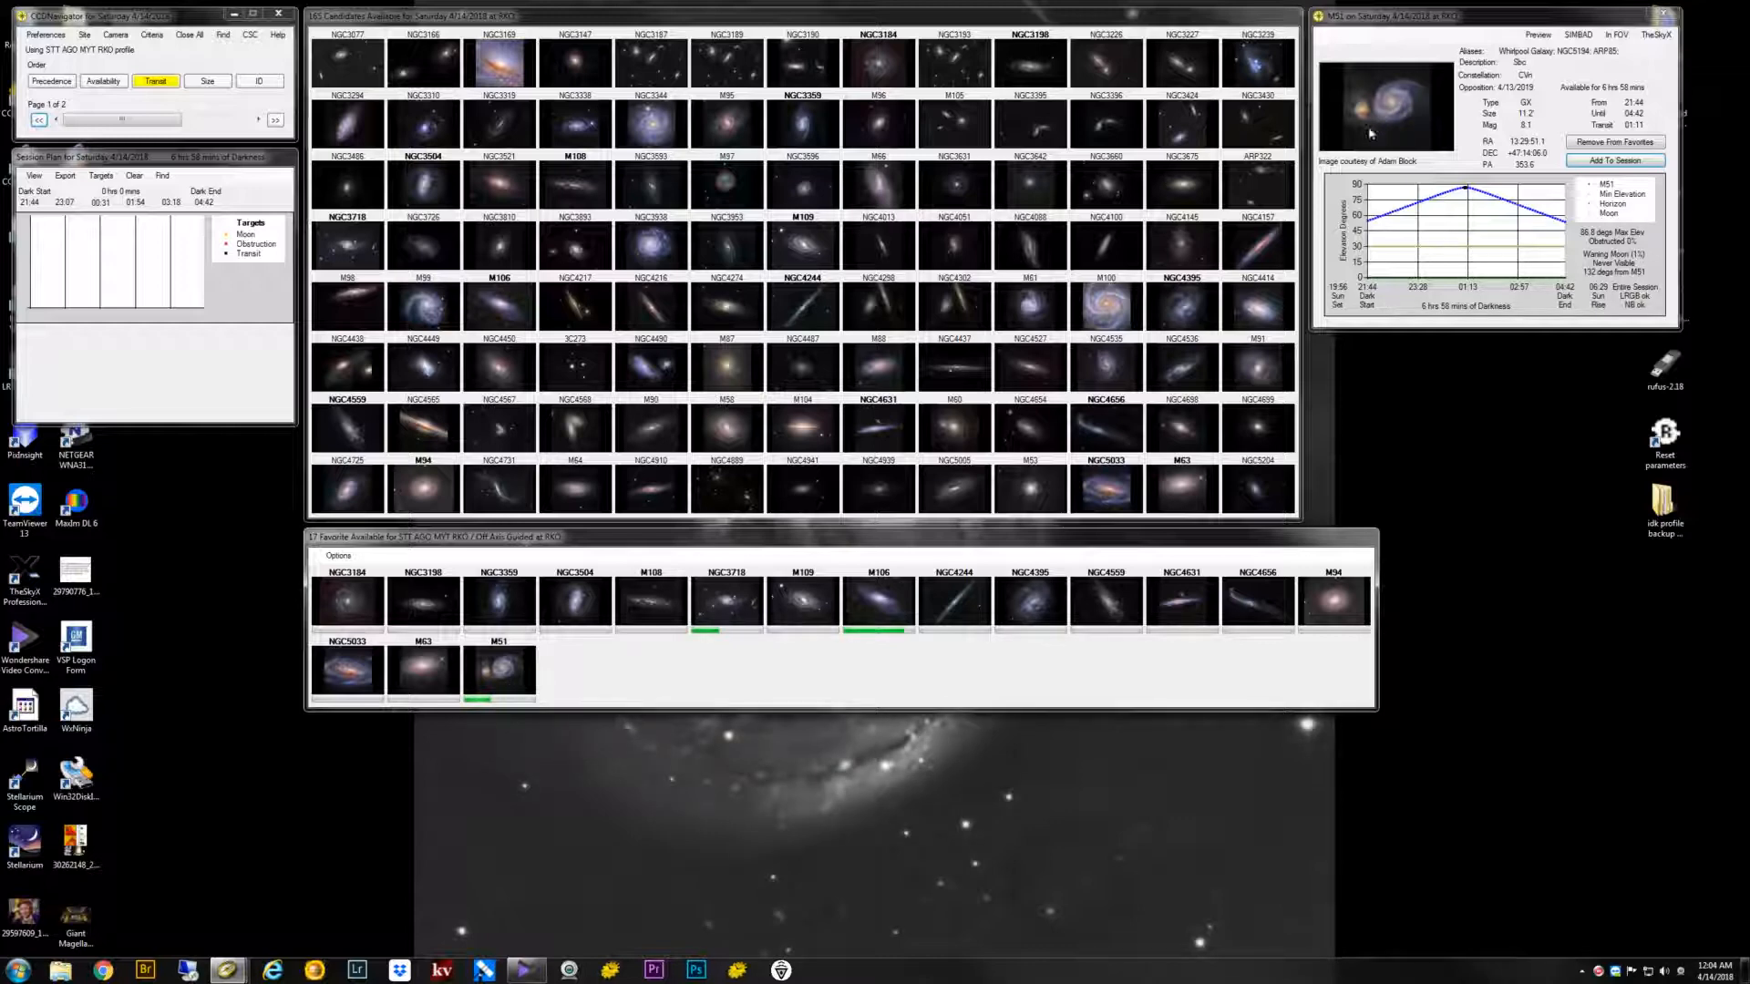
pyautogui.click(1545, 37)
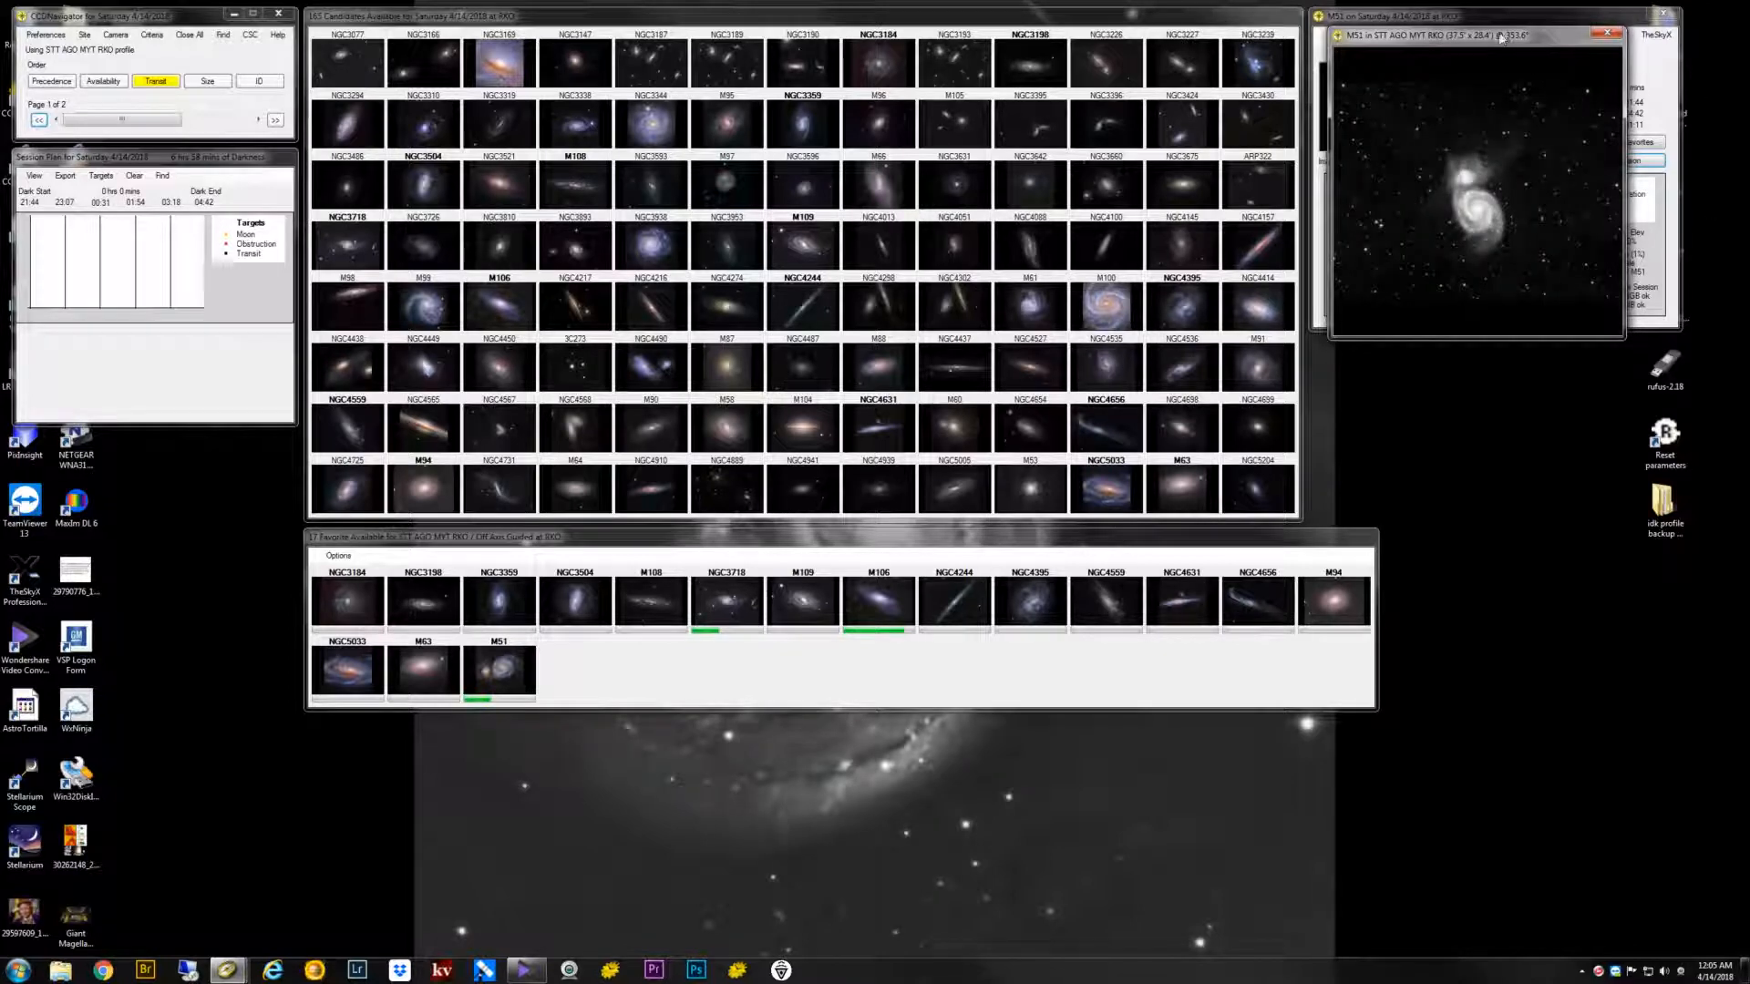
pyautogui.moveTo(1497, 33); pyautogui.dragTo(1324, 350)
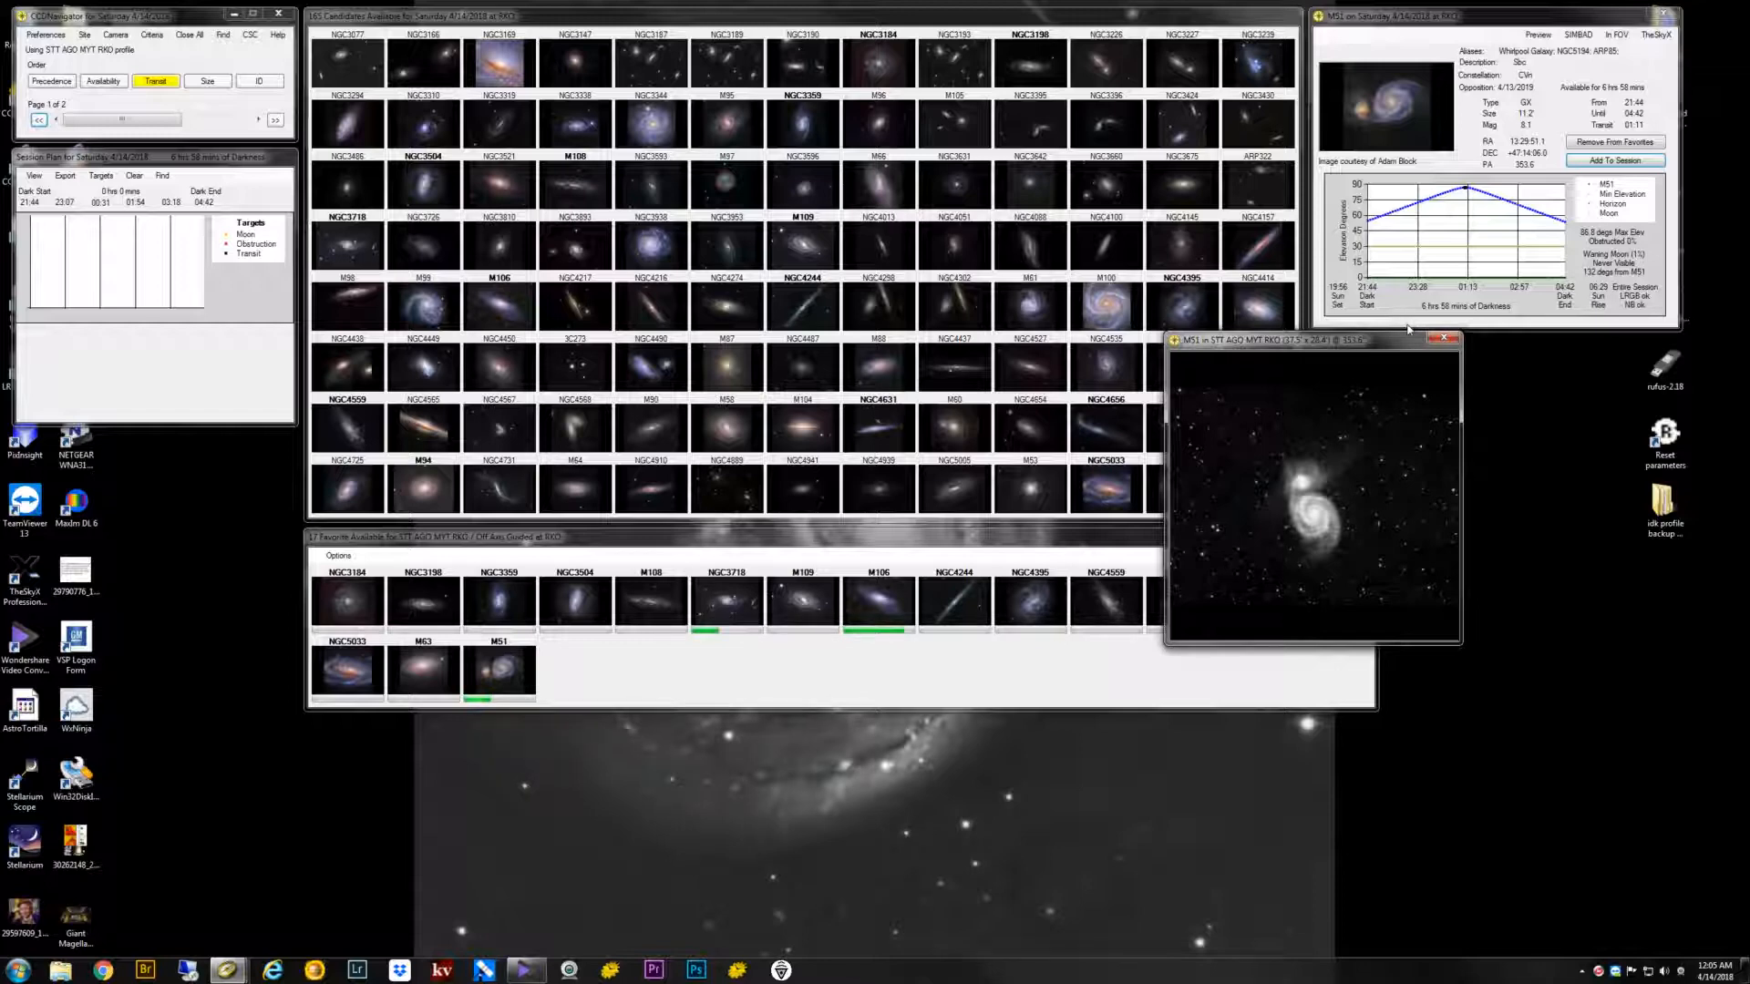
pyautogui.click(1444, 339)
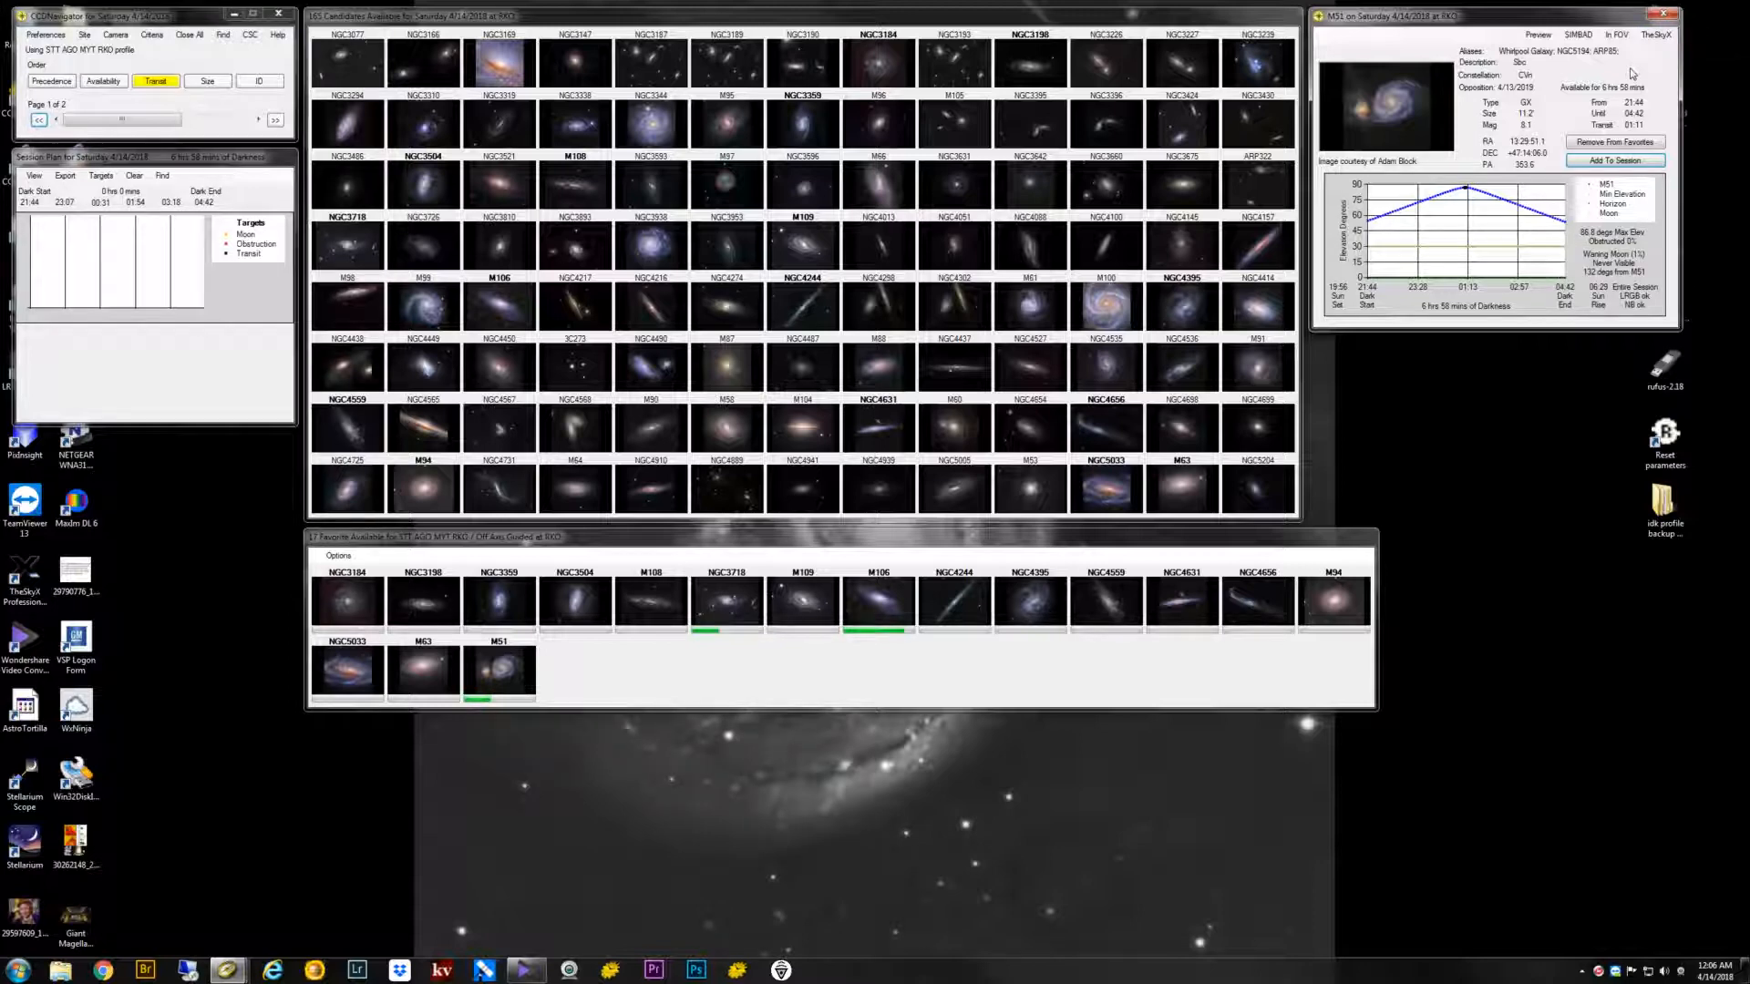
pyautogui.click(1612, 161)
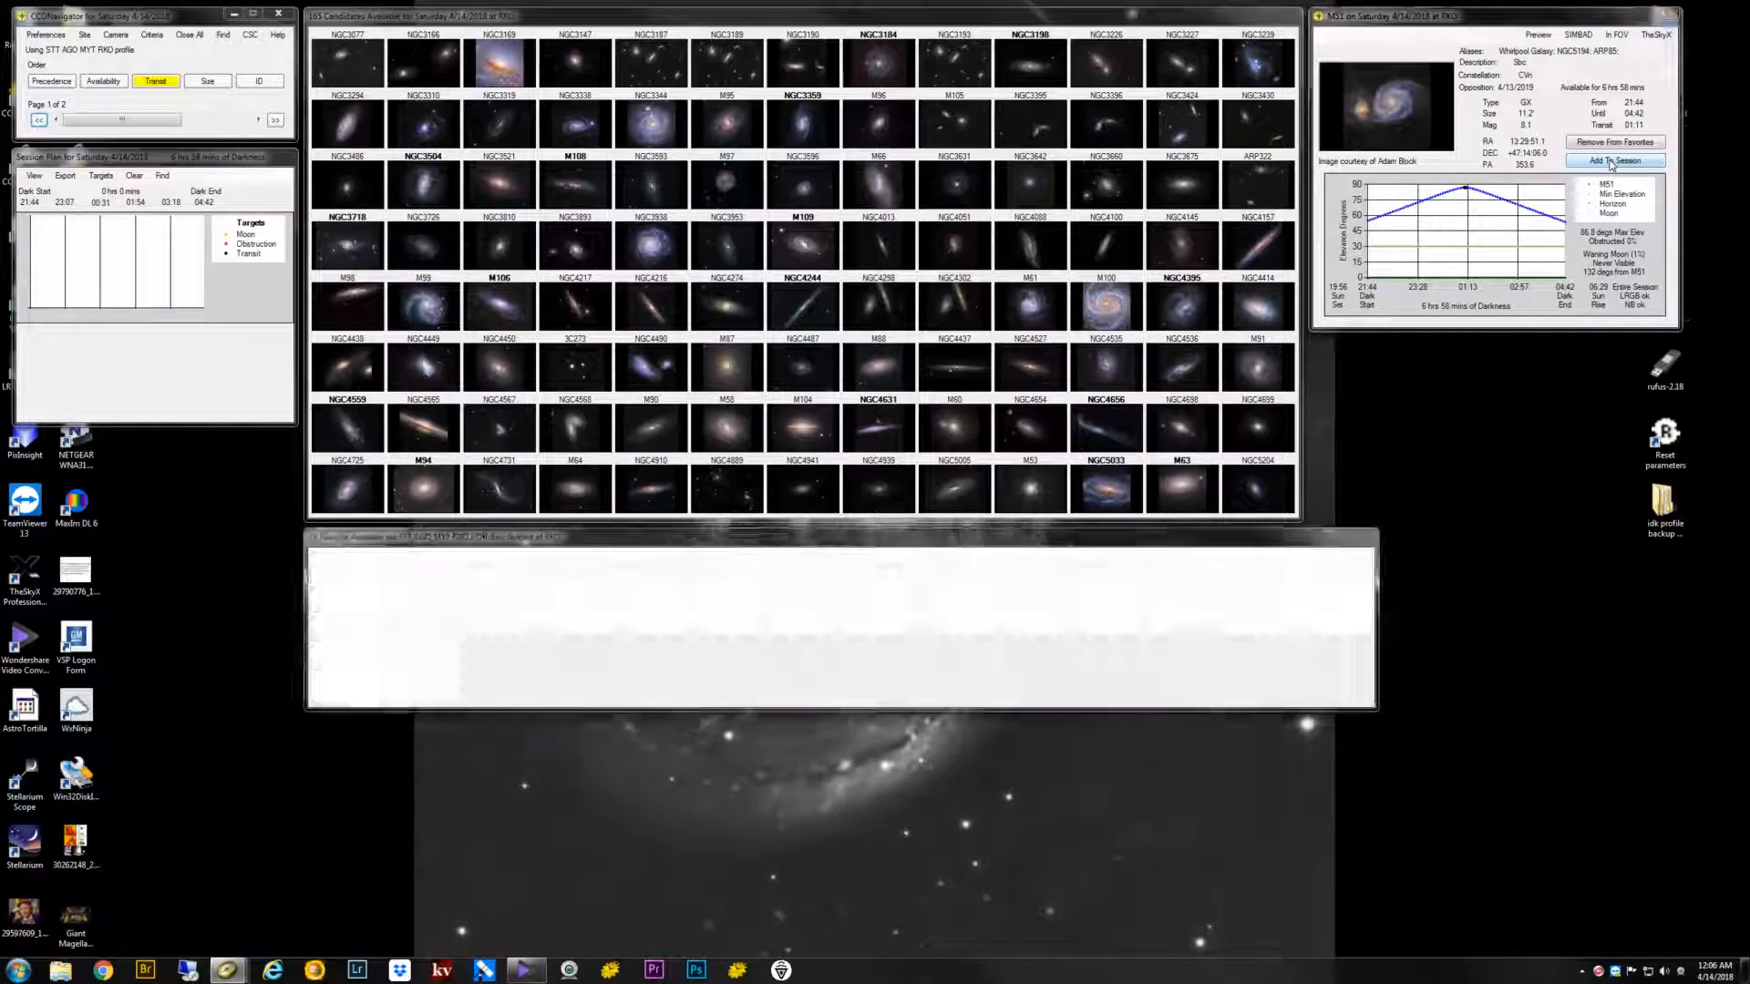
# Browse both pages of available candidates, examining the details and elevation graphs of M91 and NGC6240.
pyautogui.moveTo(738, 303)
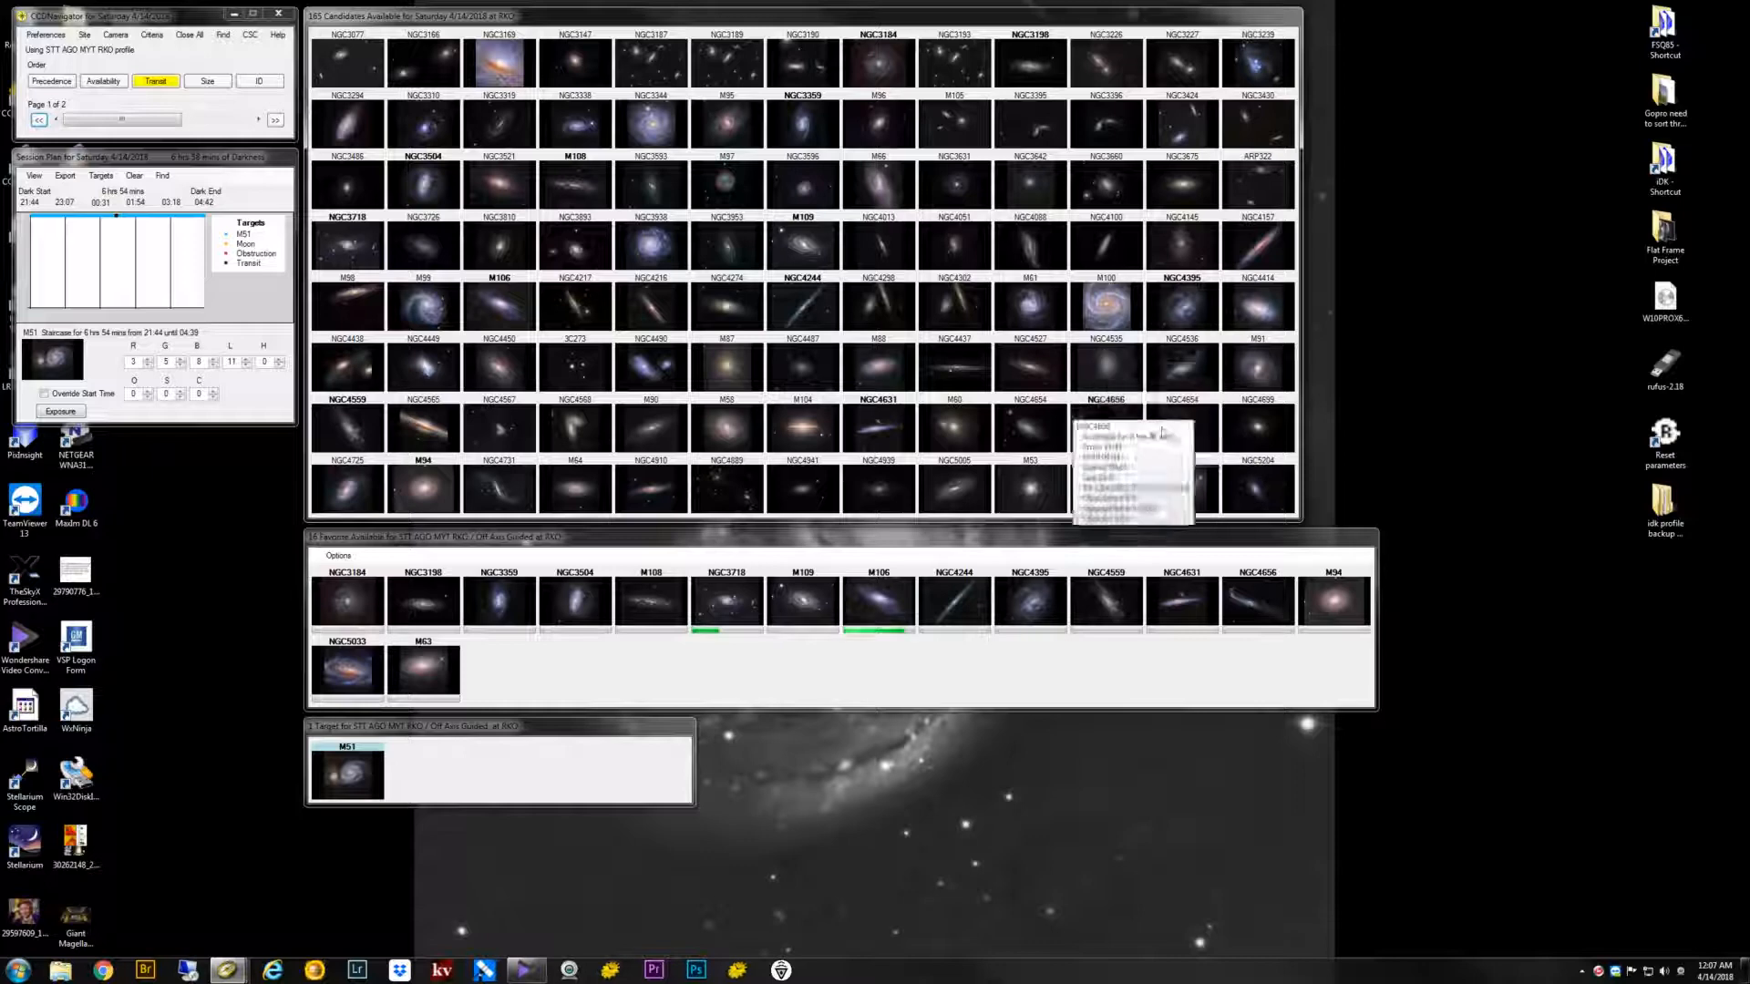
pyautogui.click(1250, 378)
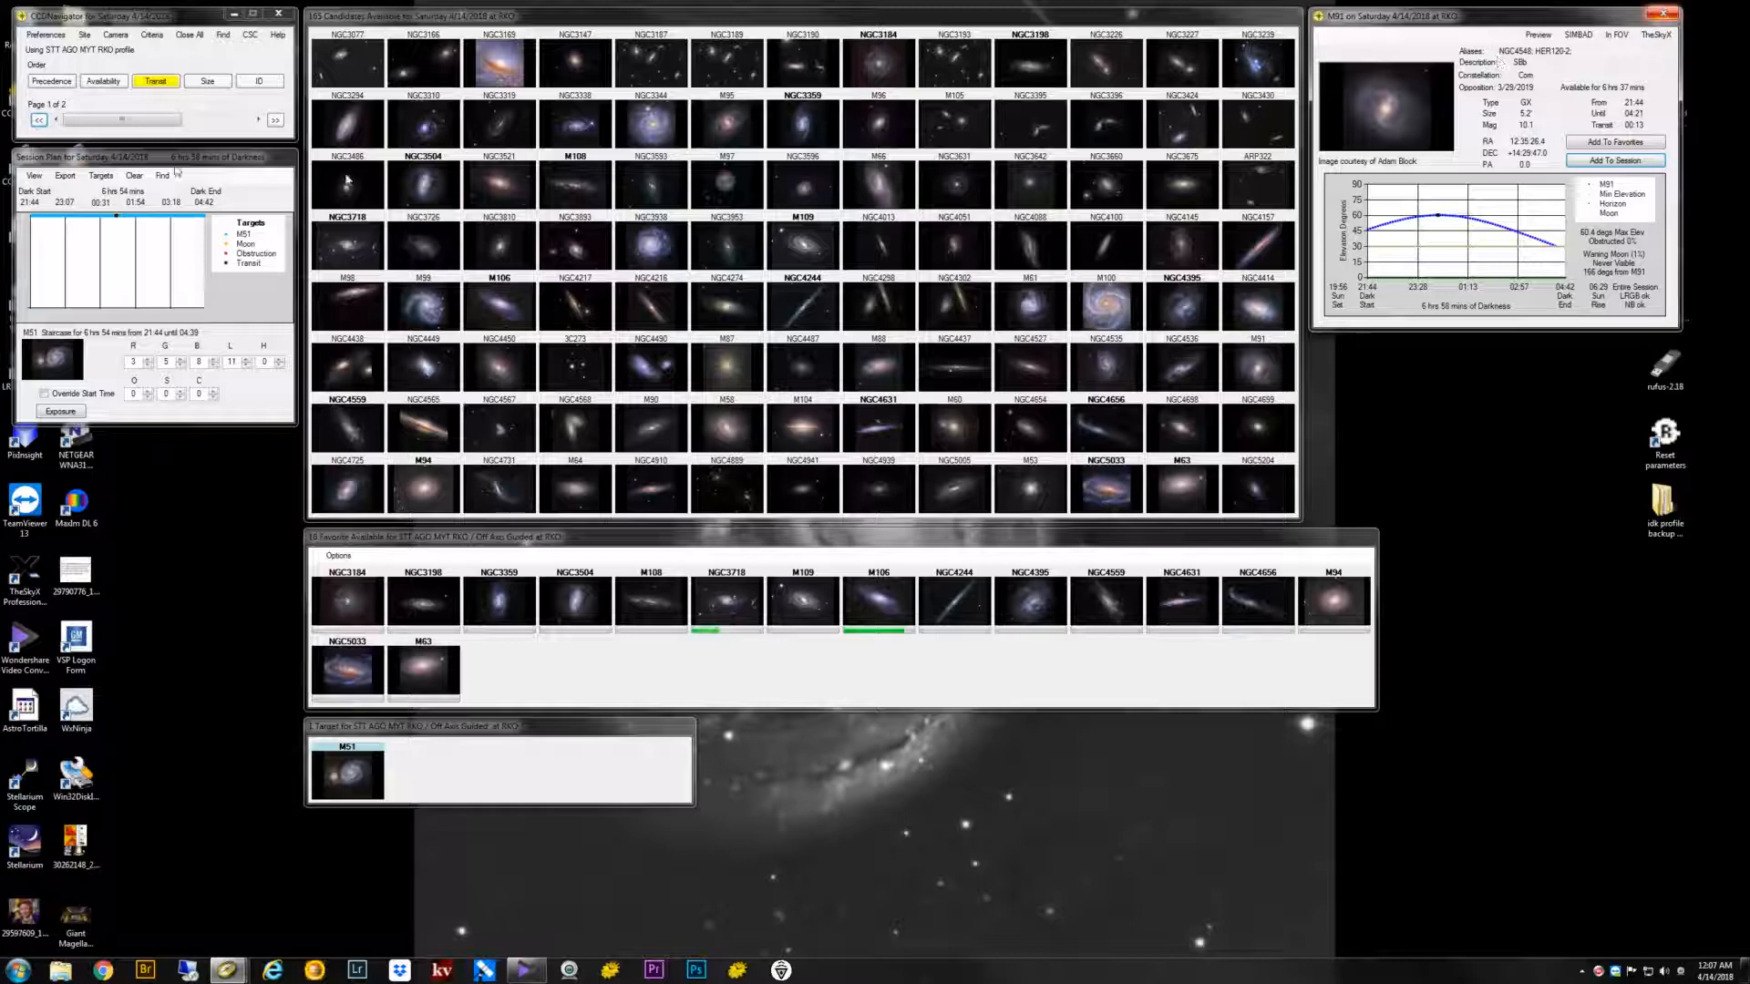
pyautogui.click(1664, 13)
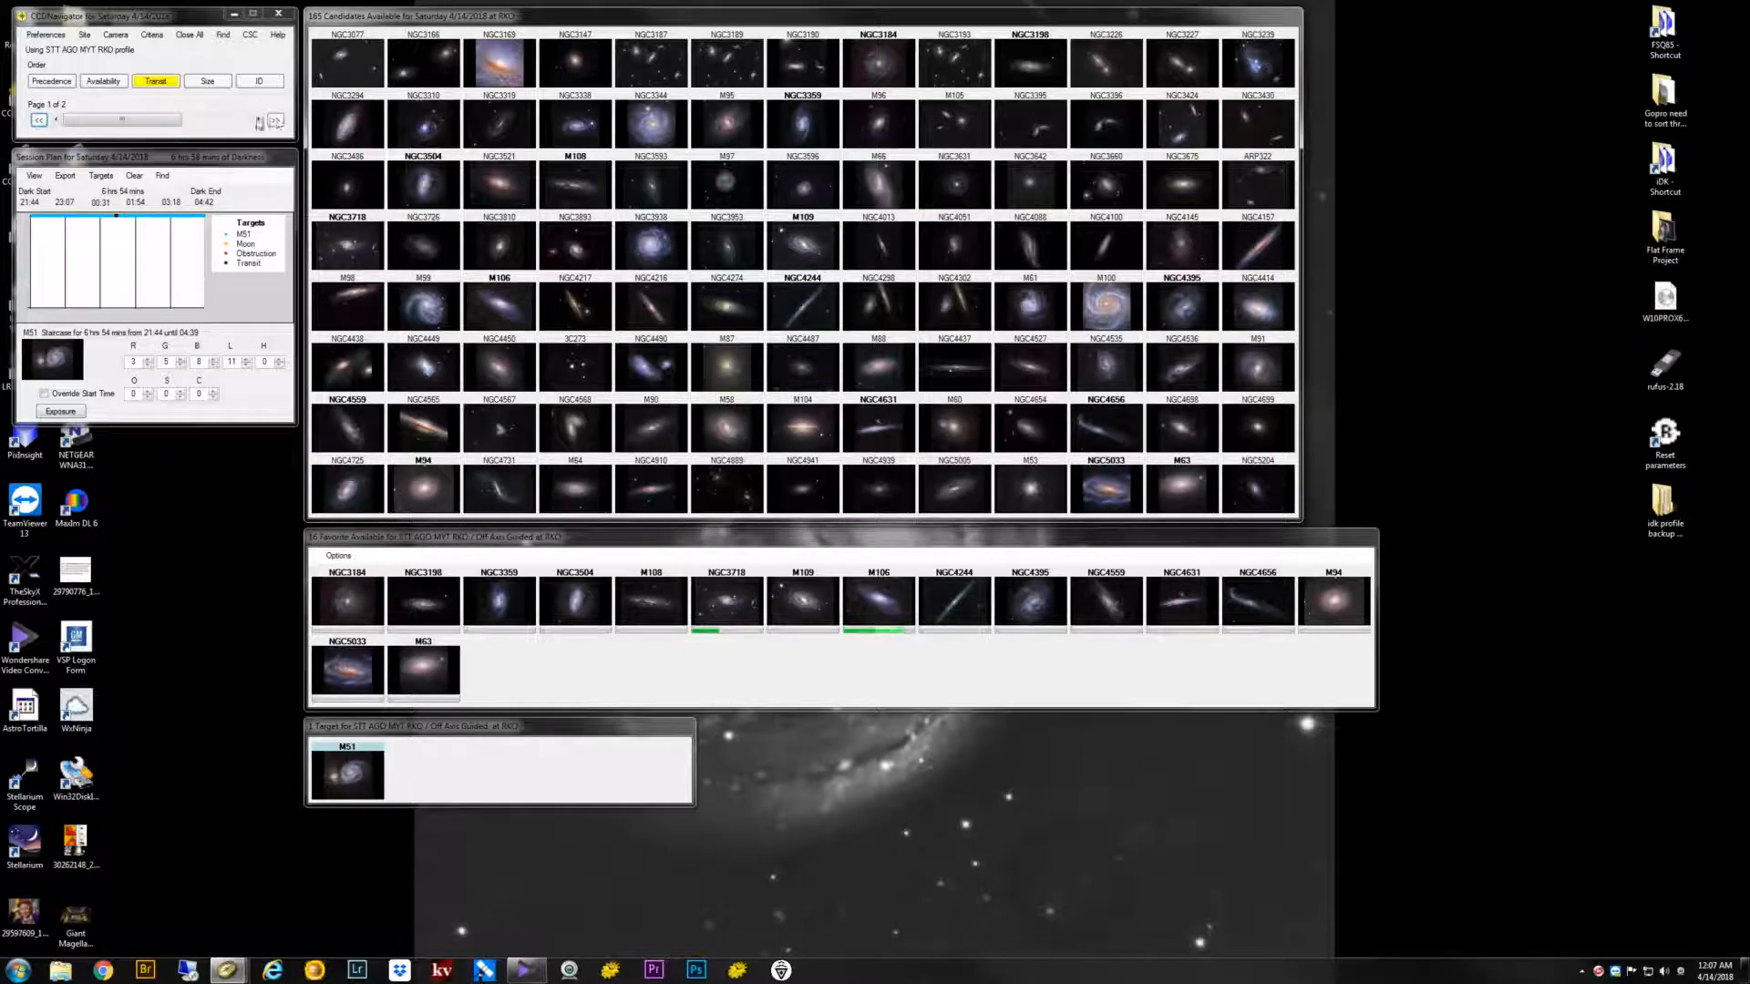
pyautogui.click(258, 120)
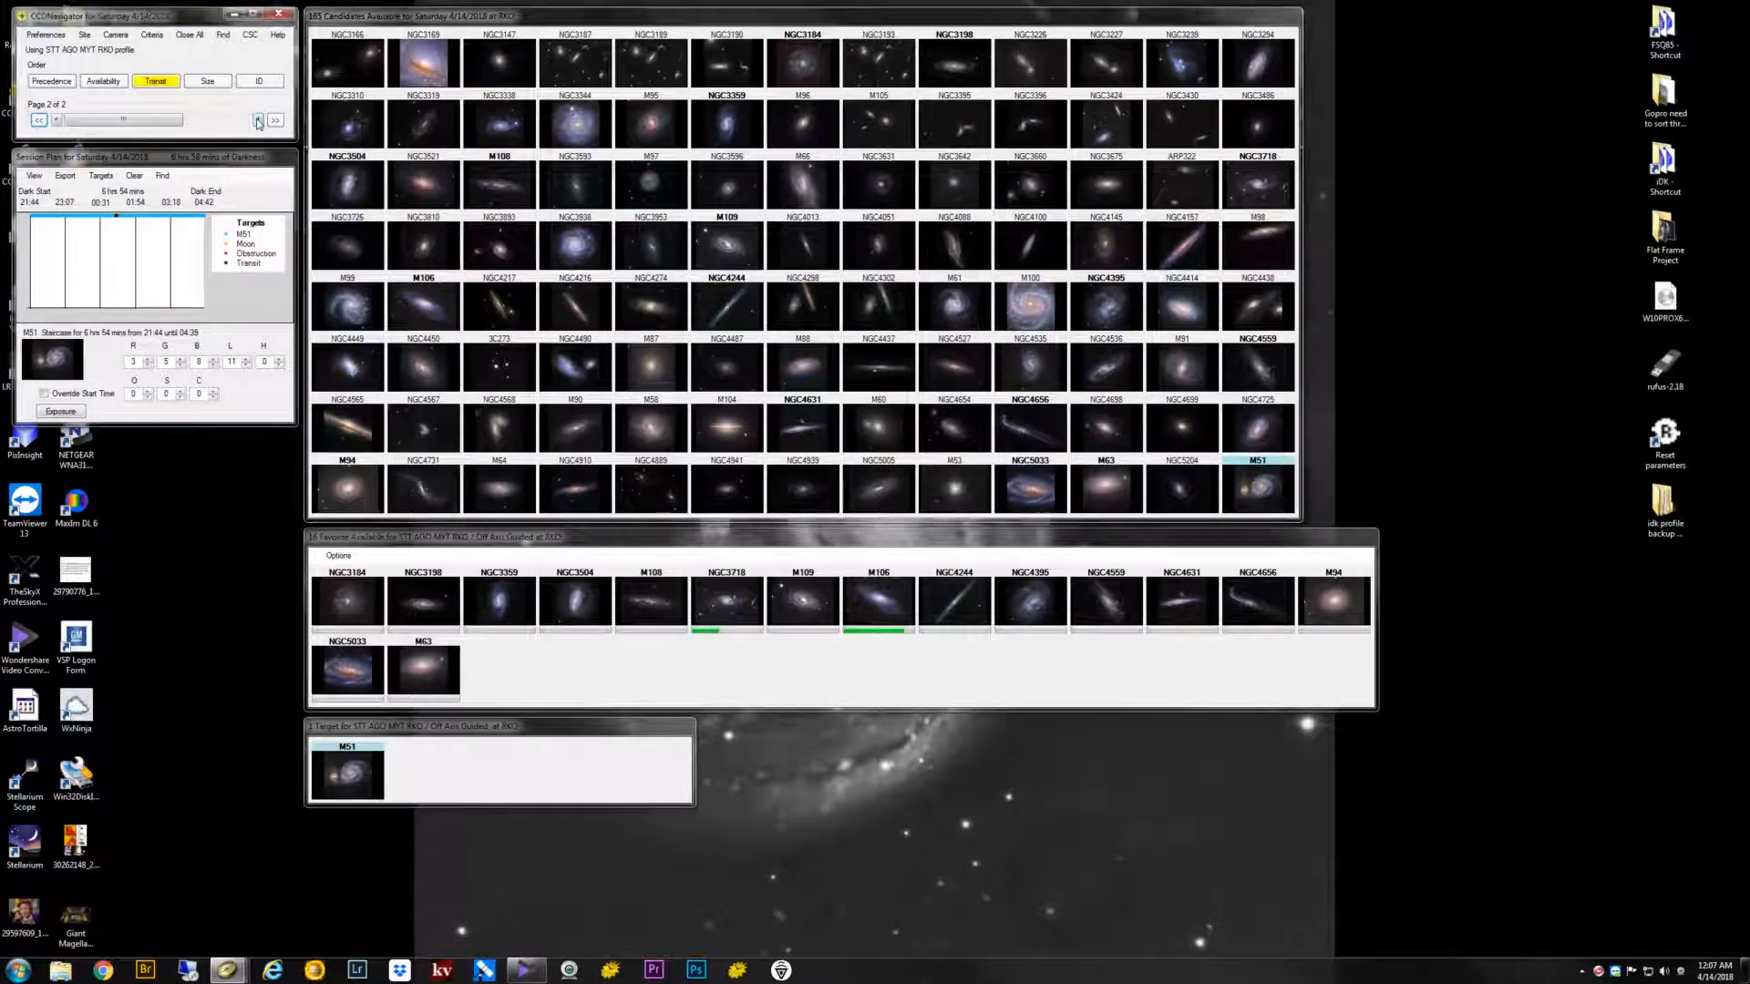
pyautogui.click(258, 120)
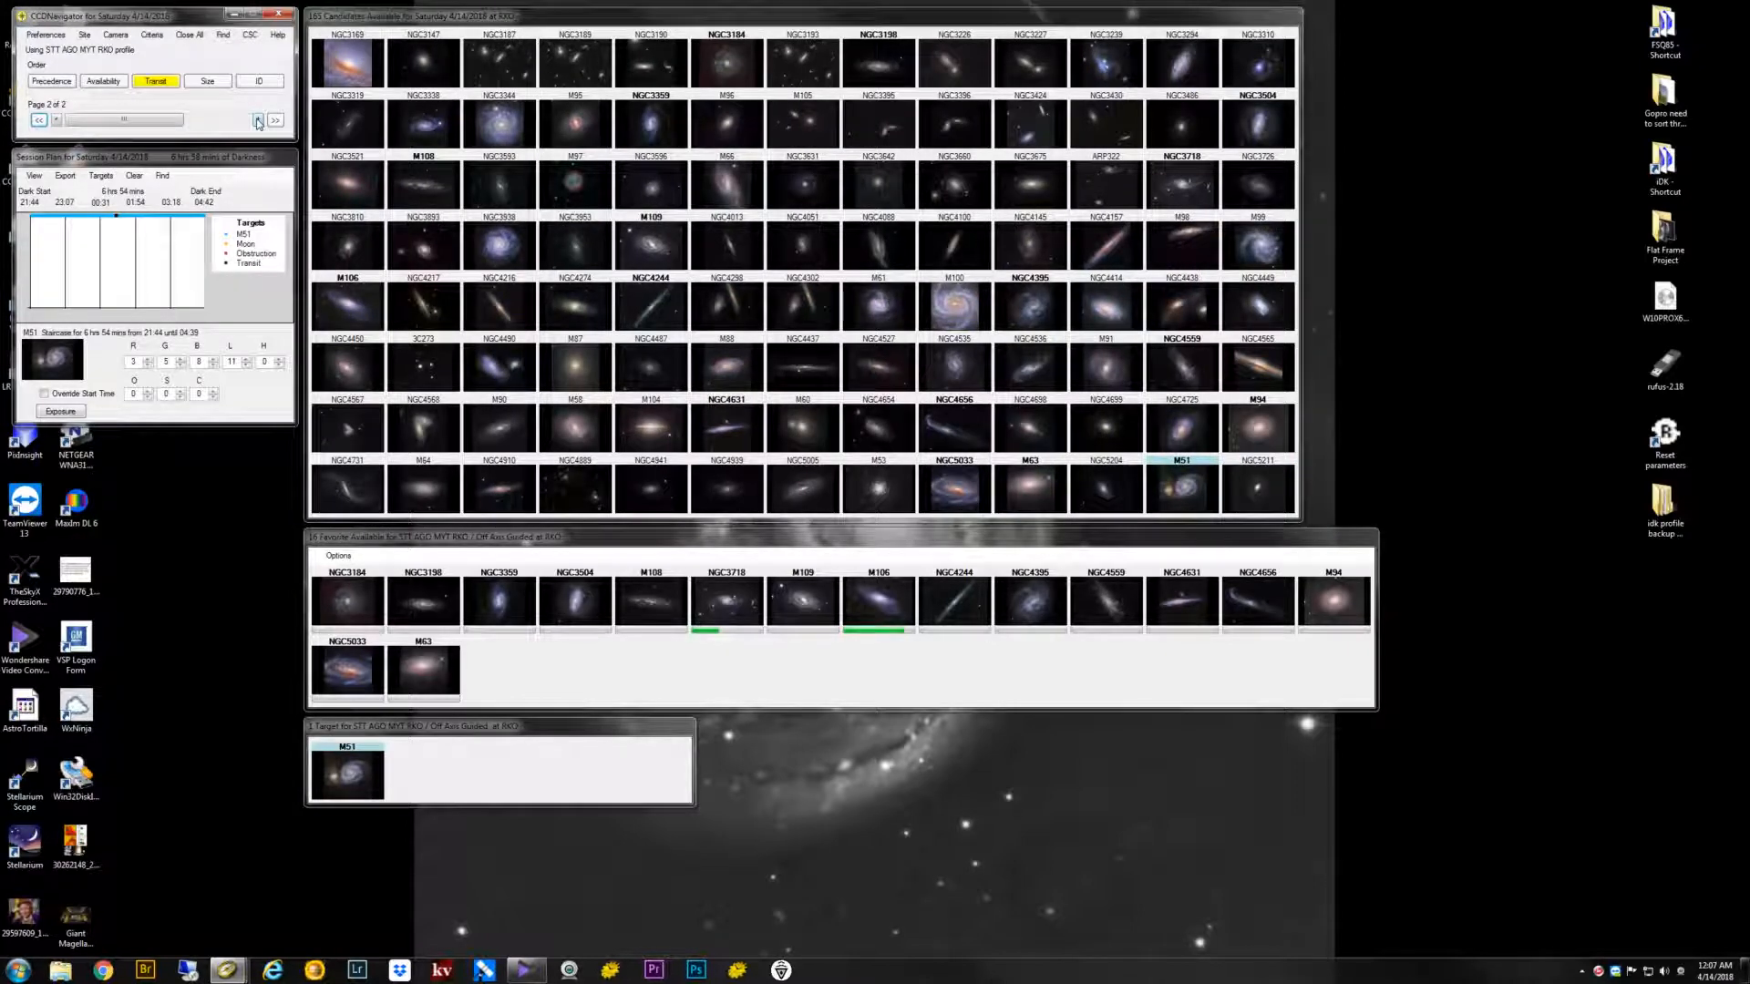
pyautogui.click(258, 120)
pyautogui.click(275, 121)
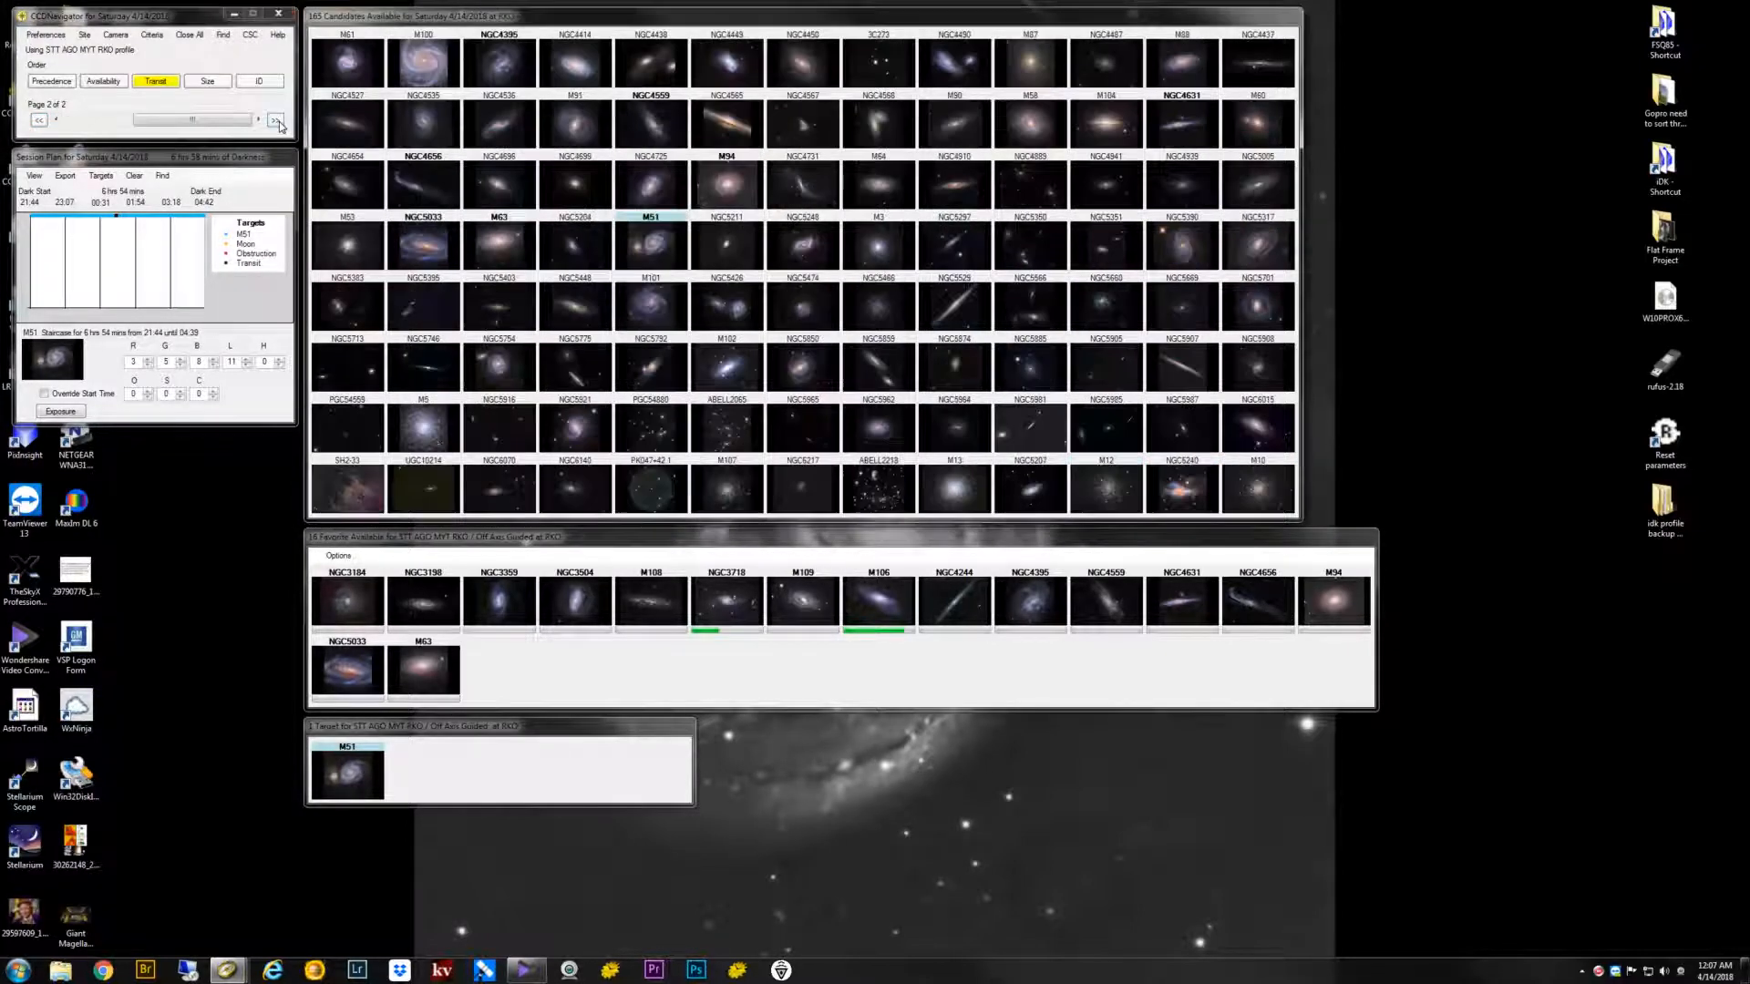
pyautogui.click(1192, 482)
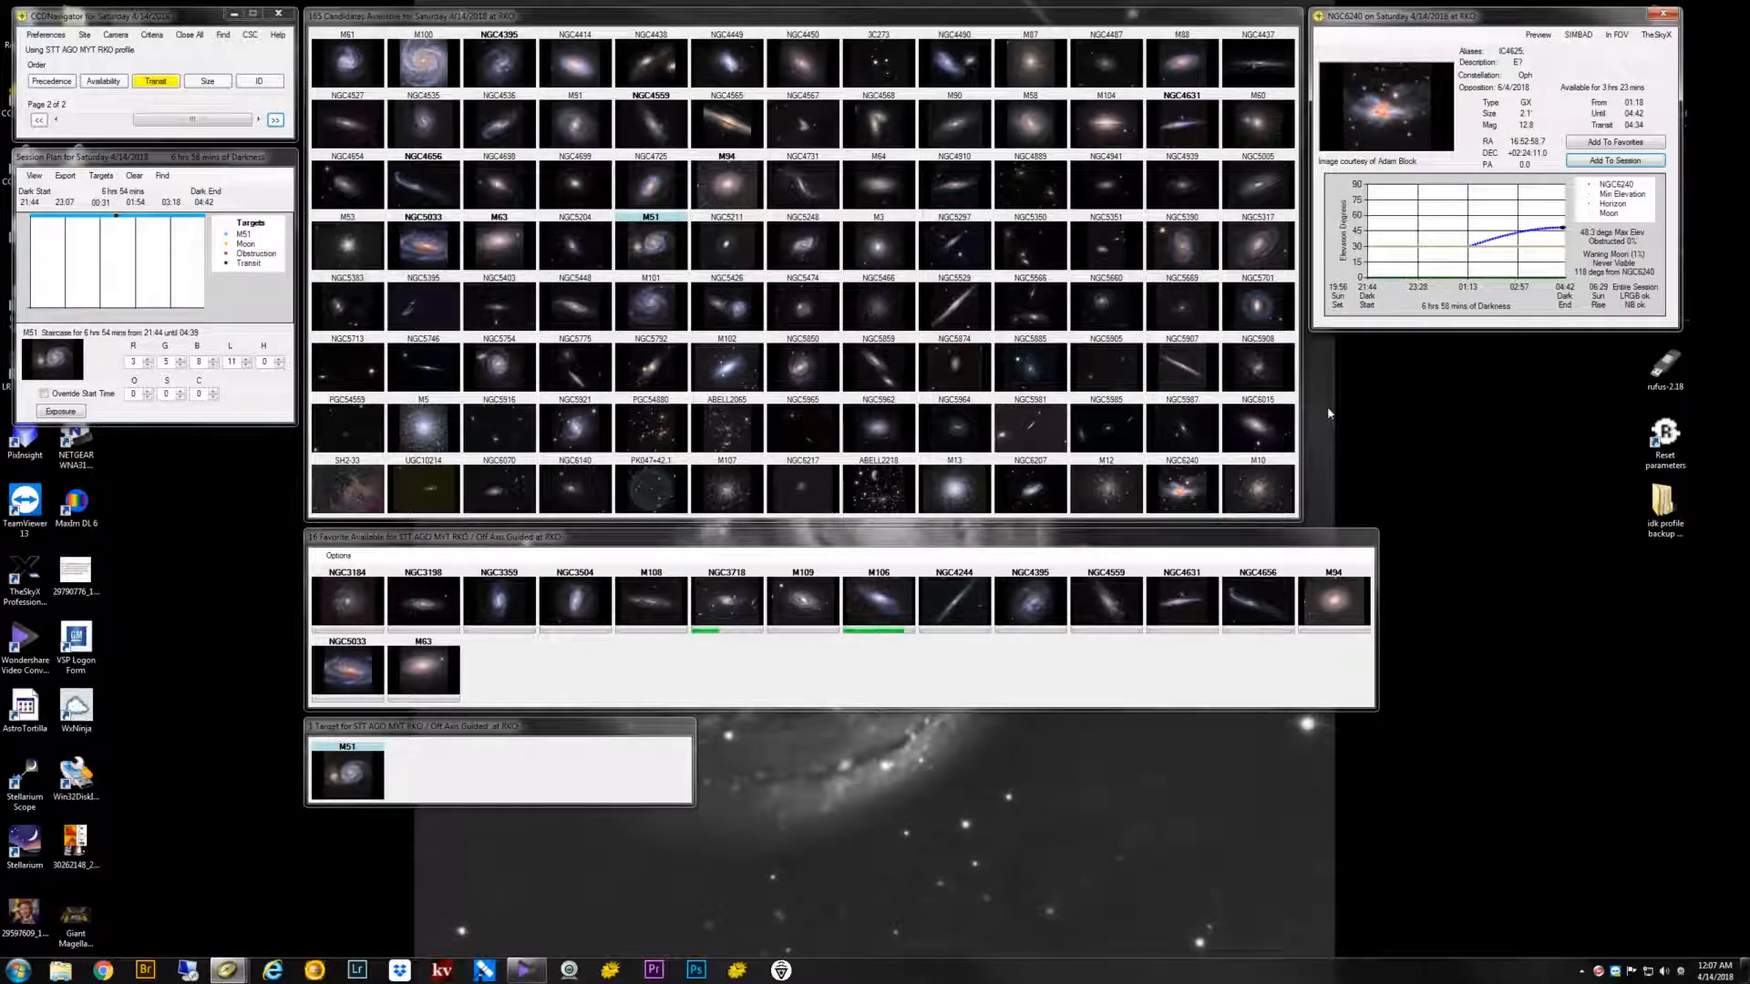
pyautogui.click(1661, 16)
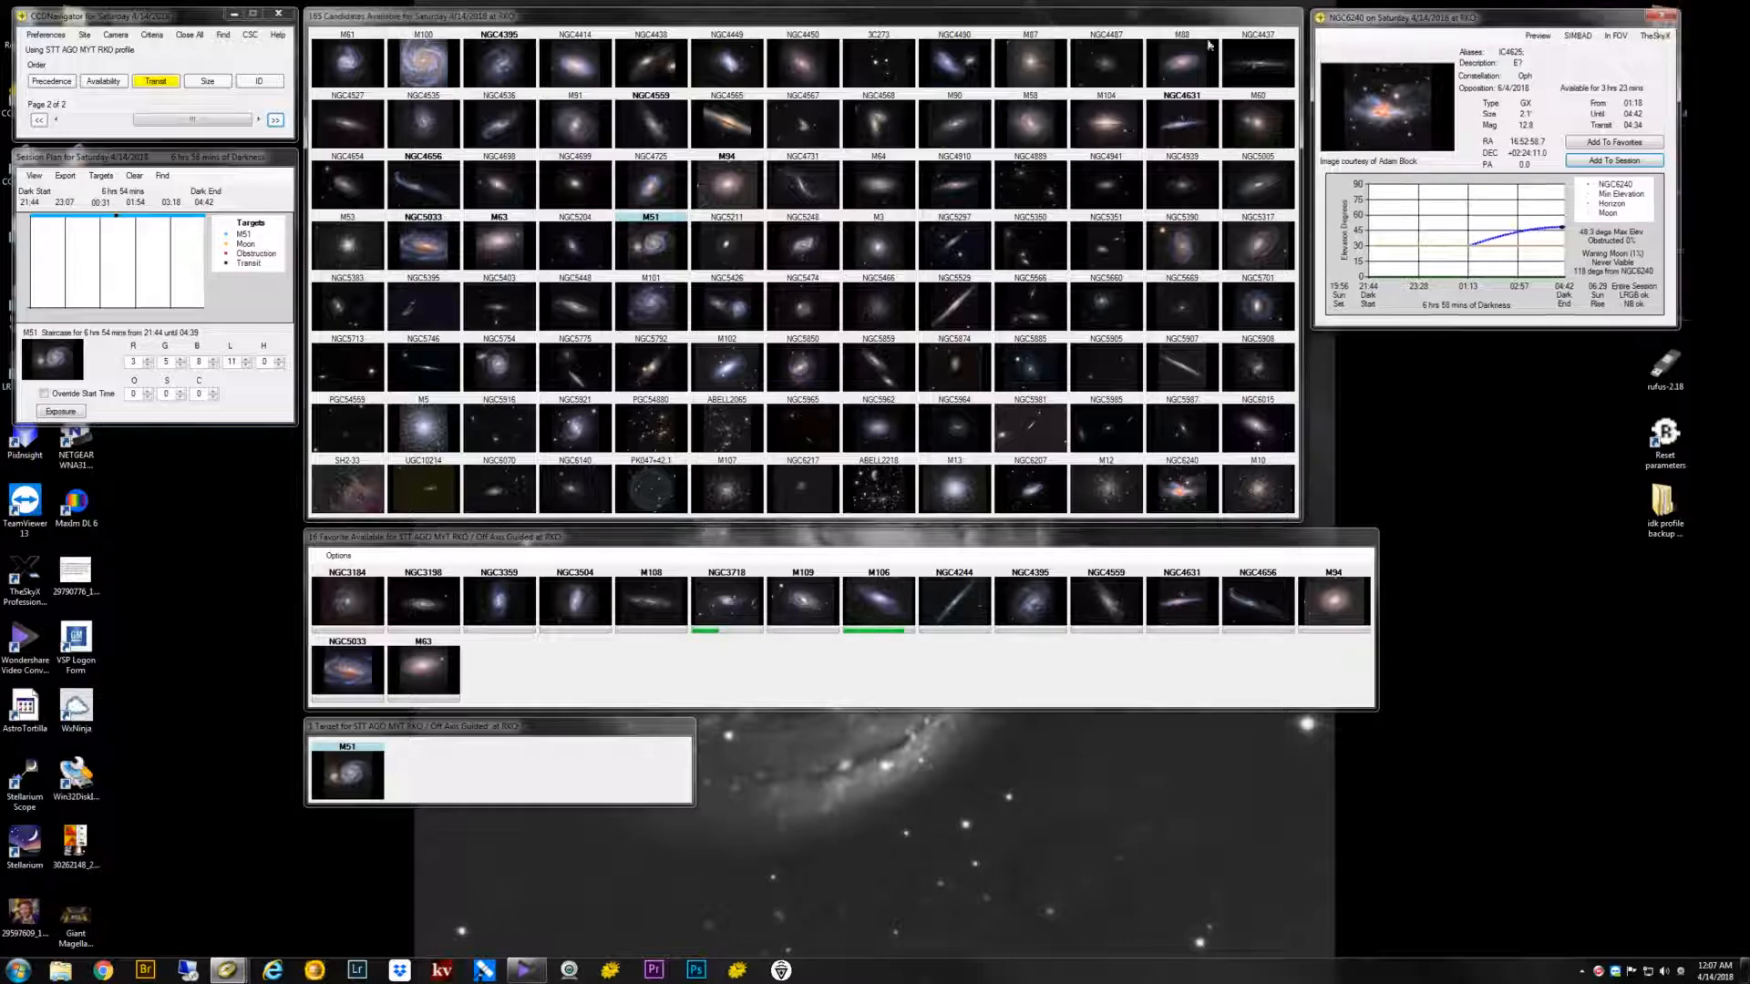
pyautogui.click(40, 119)
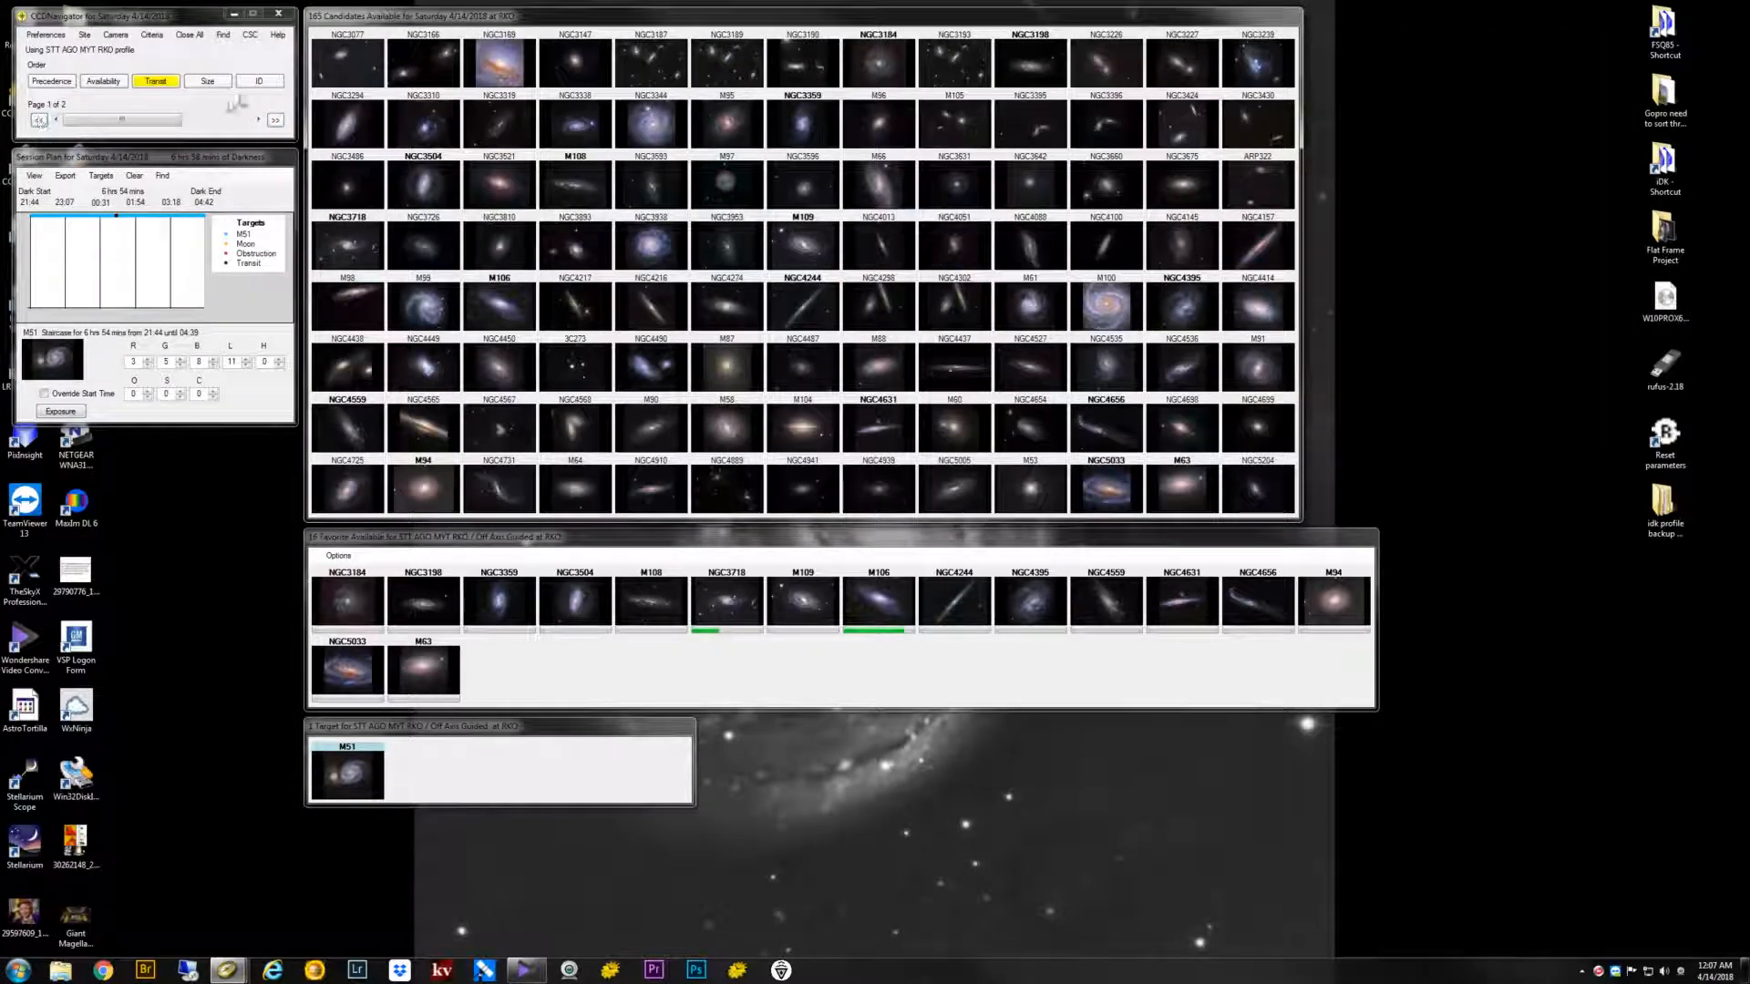
# Open the details of candidate NGC3077 and preview it in the camera's field of view.
pyautogui.click(347, 69)
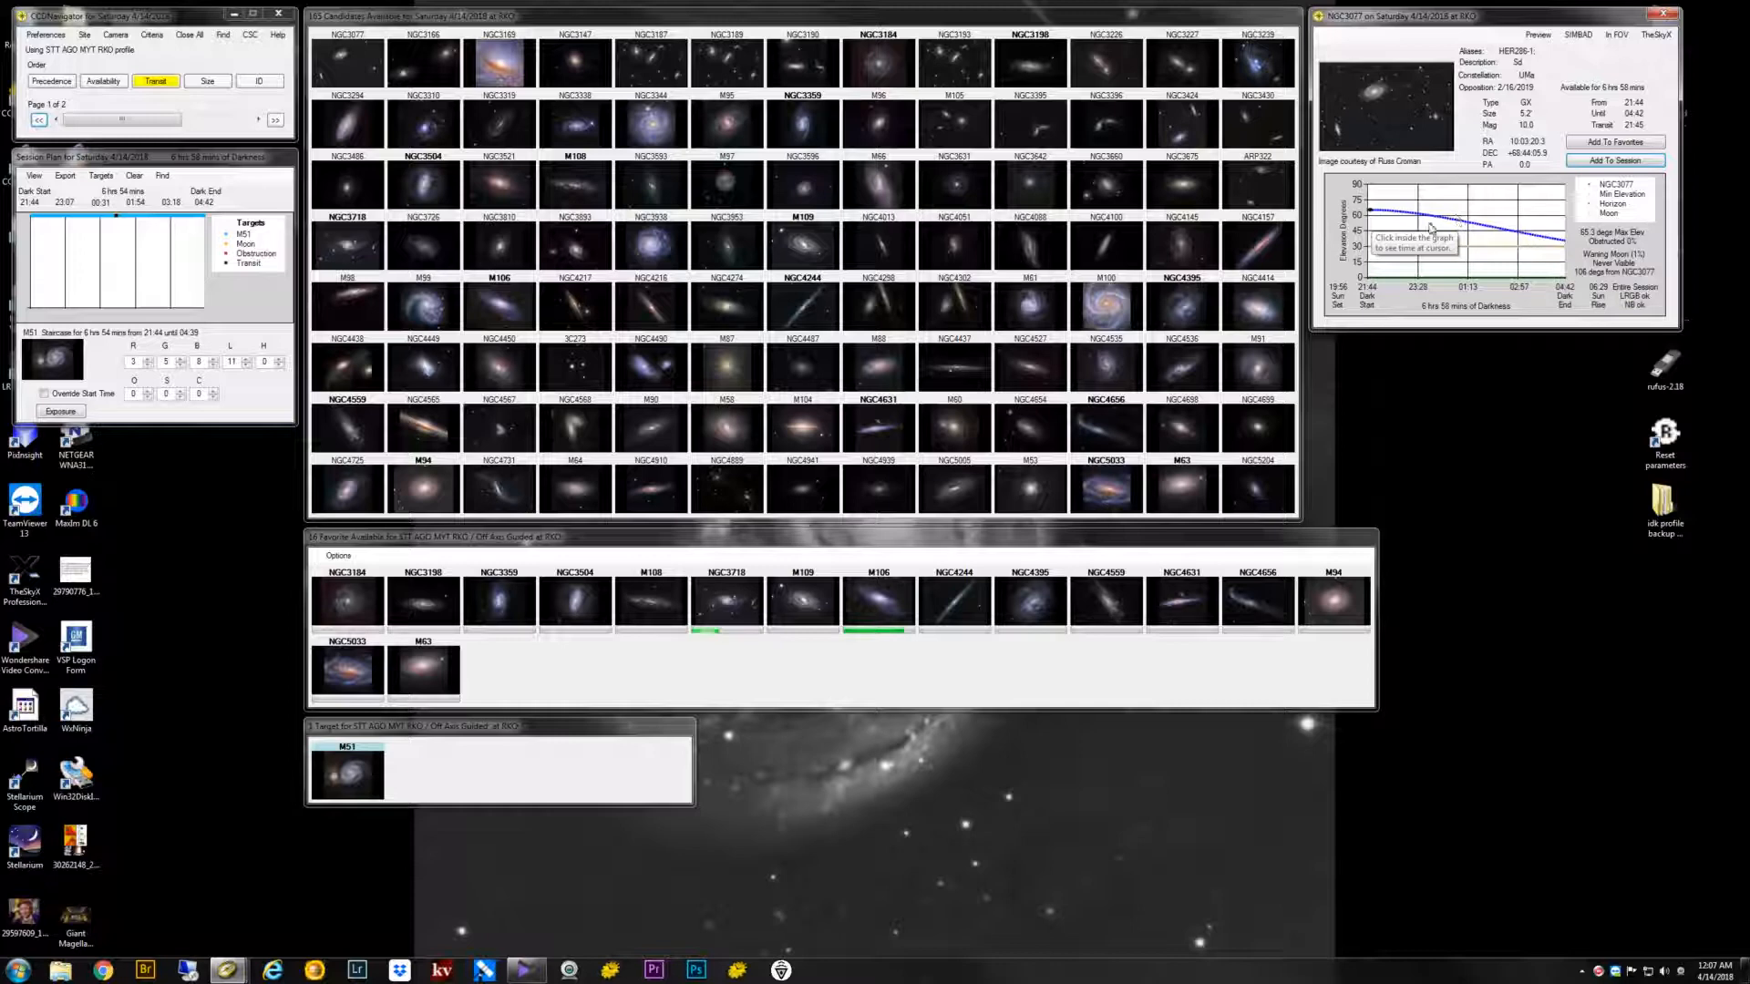
pyautogui.click(1539, 37)
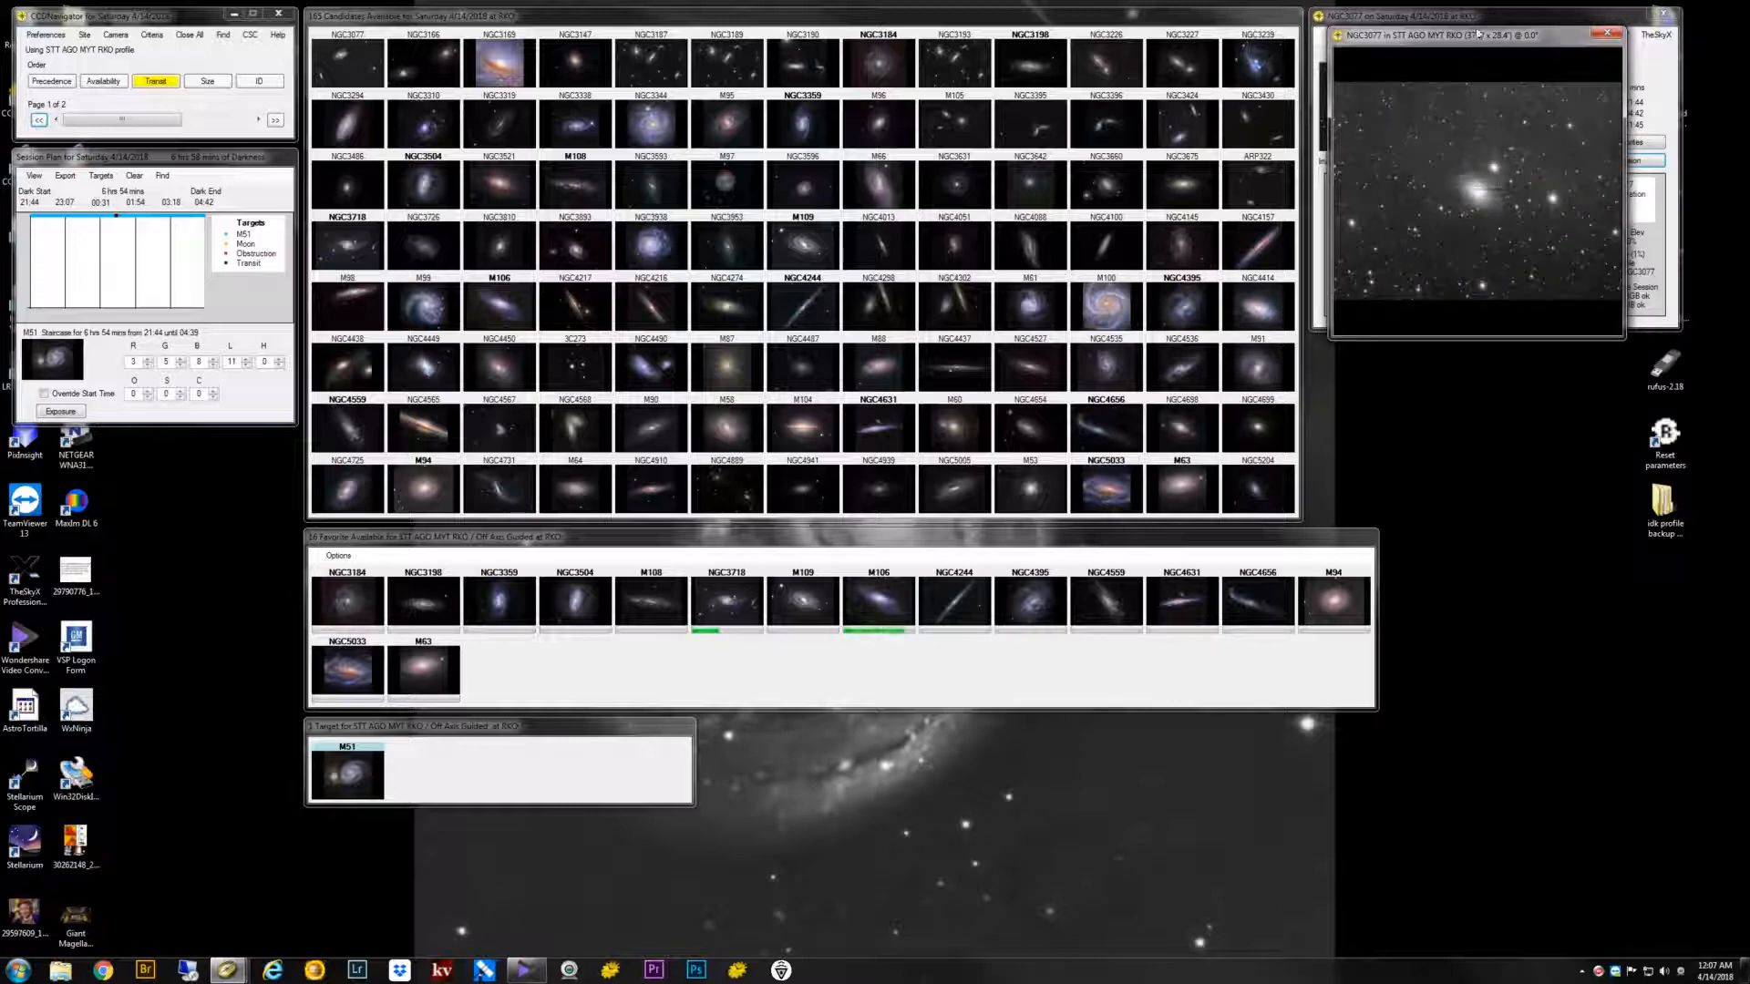
pyautogui.moveTo(1471, 29); pyautogui.dragTo(1269, 349)
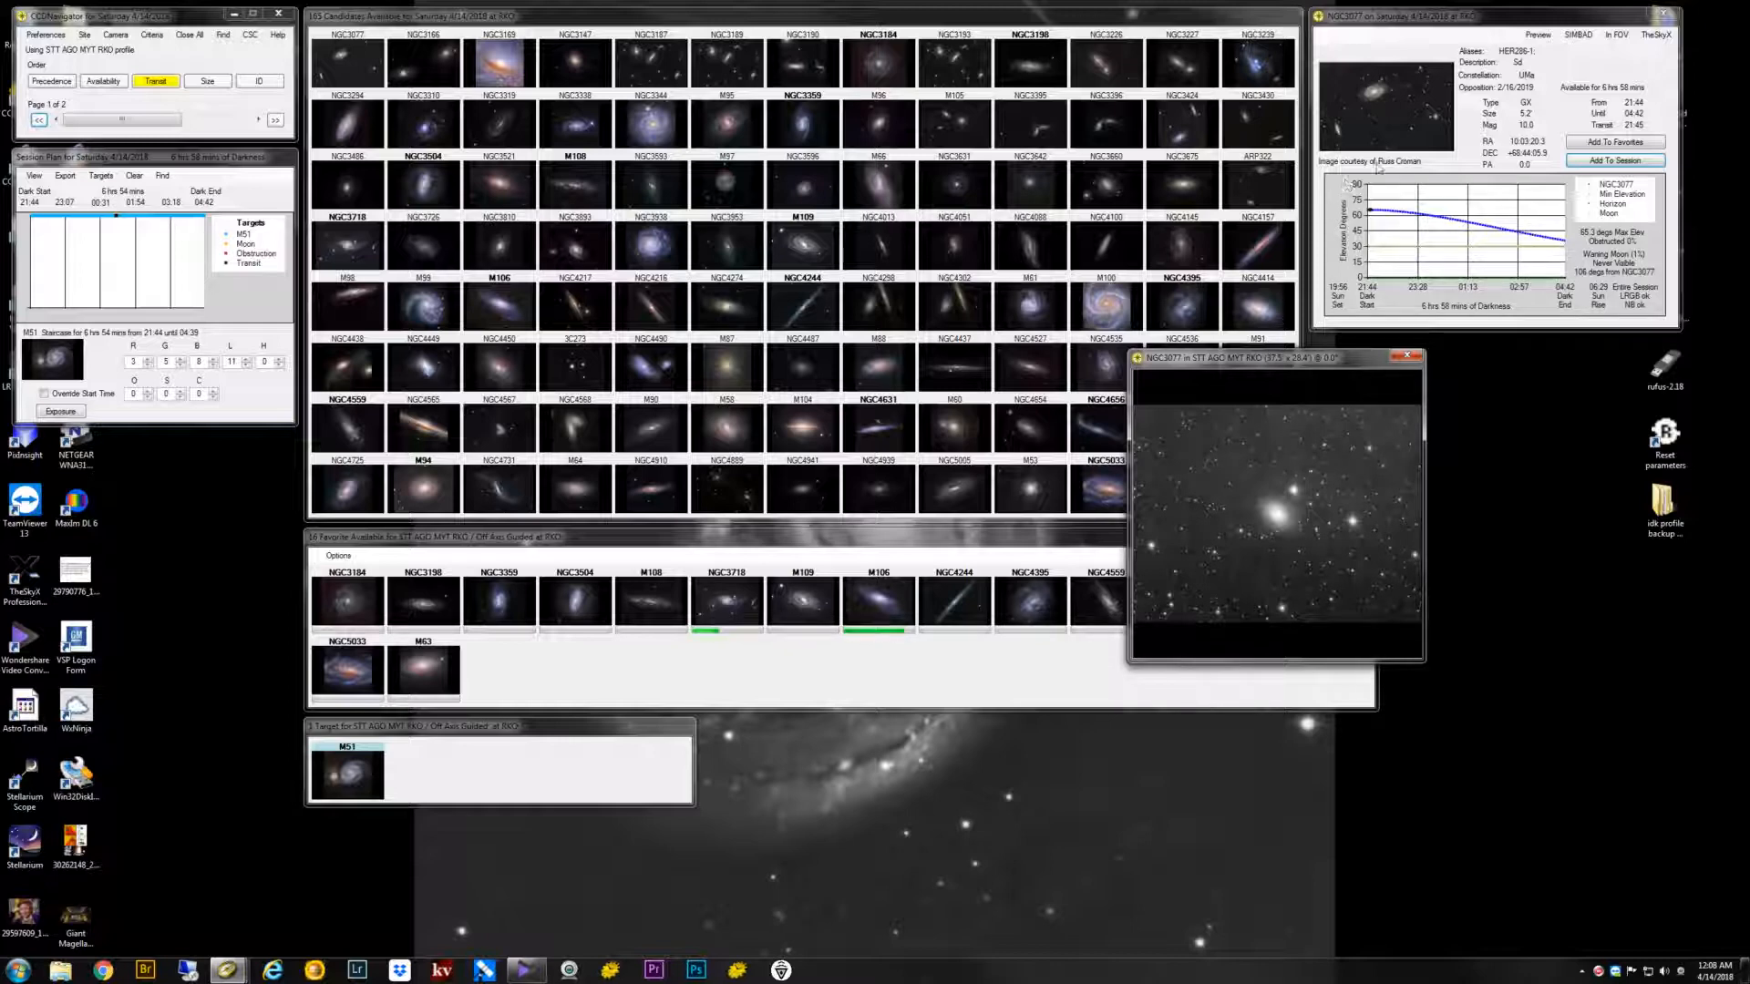
# Add NGC3077 to favorites with guide star HIP 49686, accepting goals of 15 R, 15 G, 15 B and 20 L frames.
pyautogui.click(1609, 144)
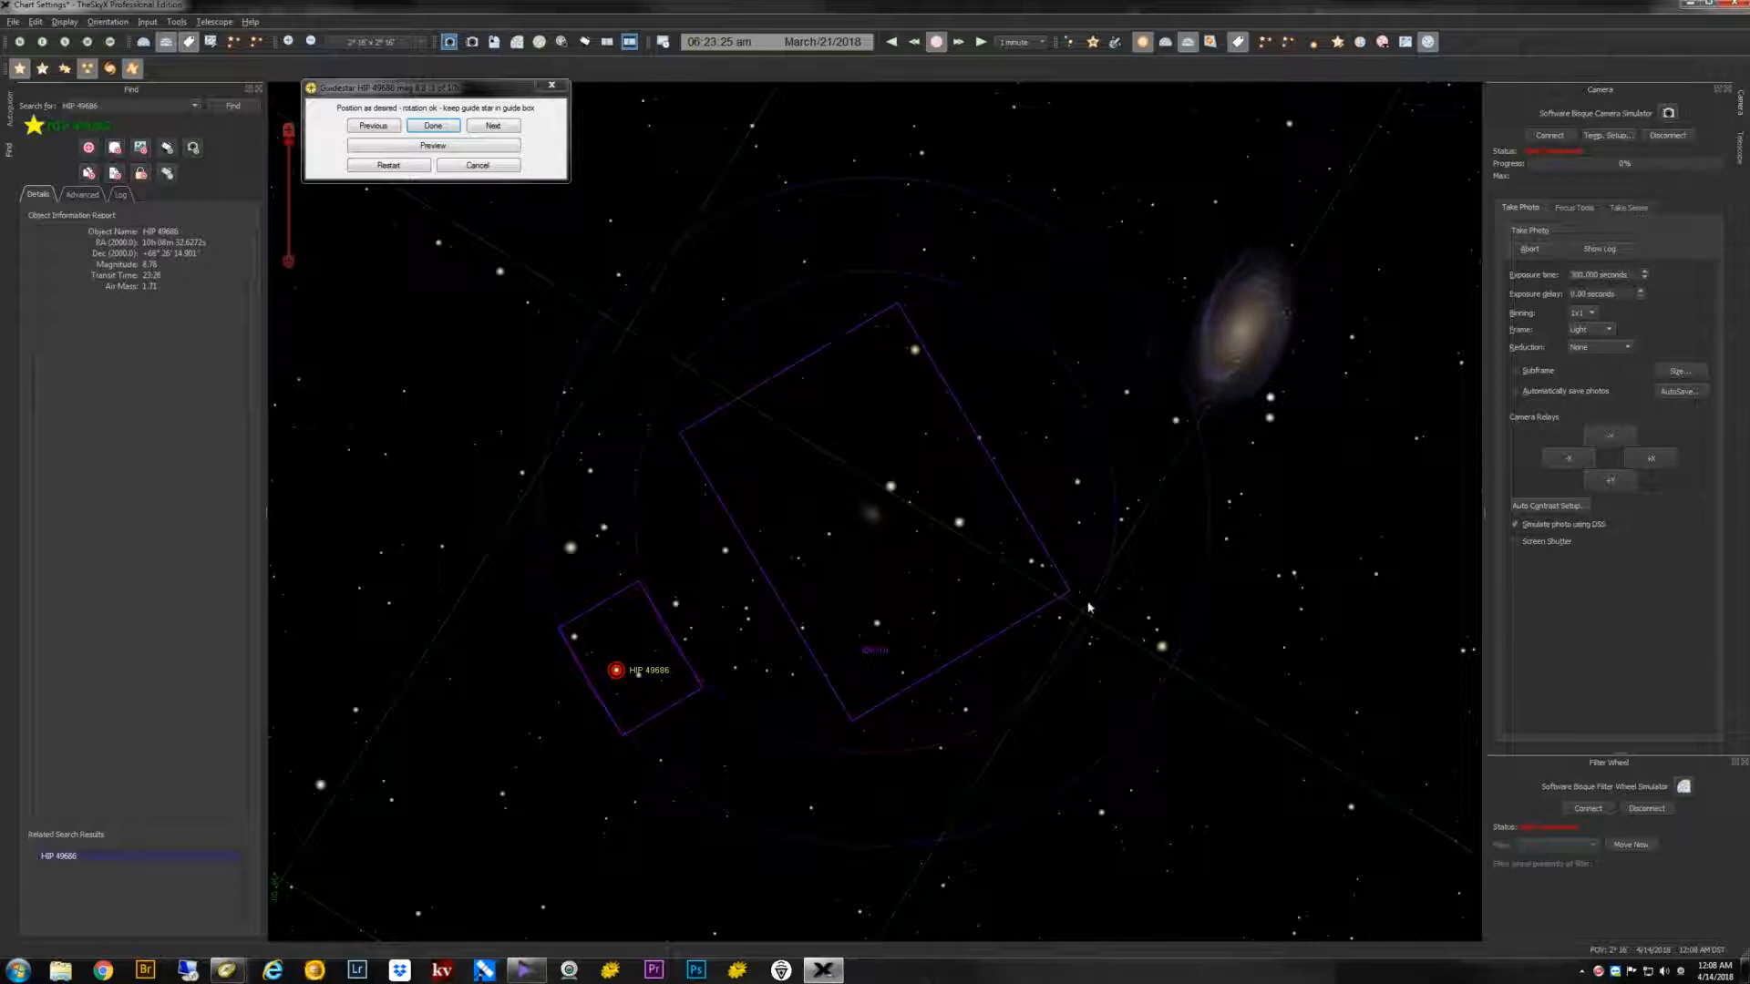
pyautogui.click(463, 150)
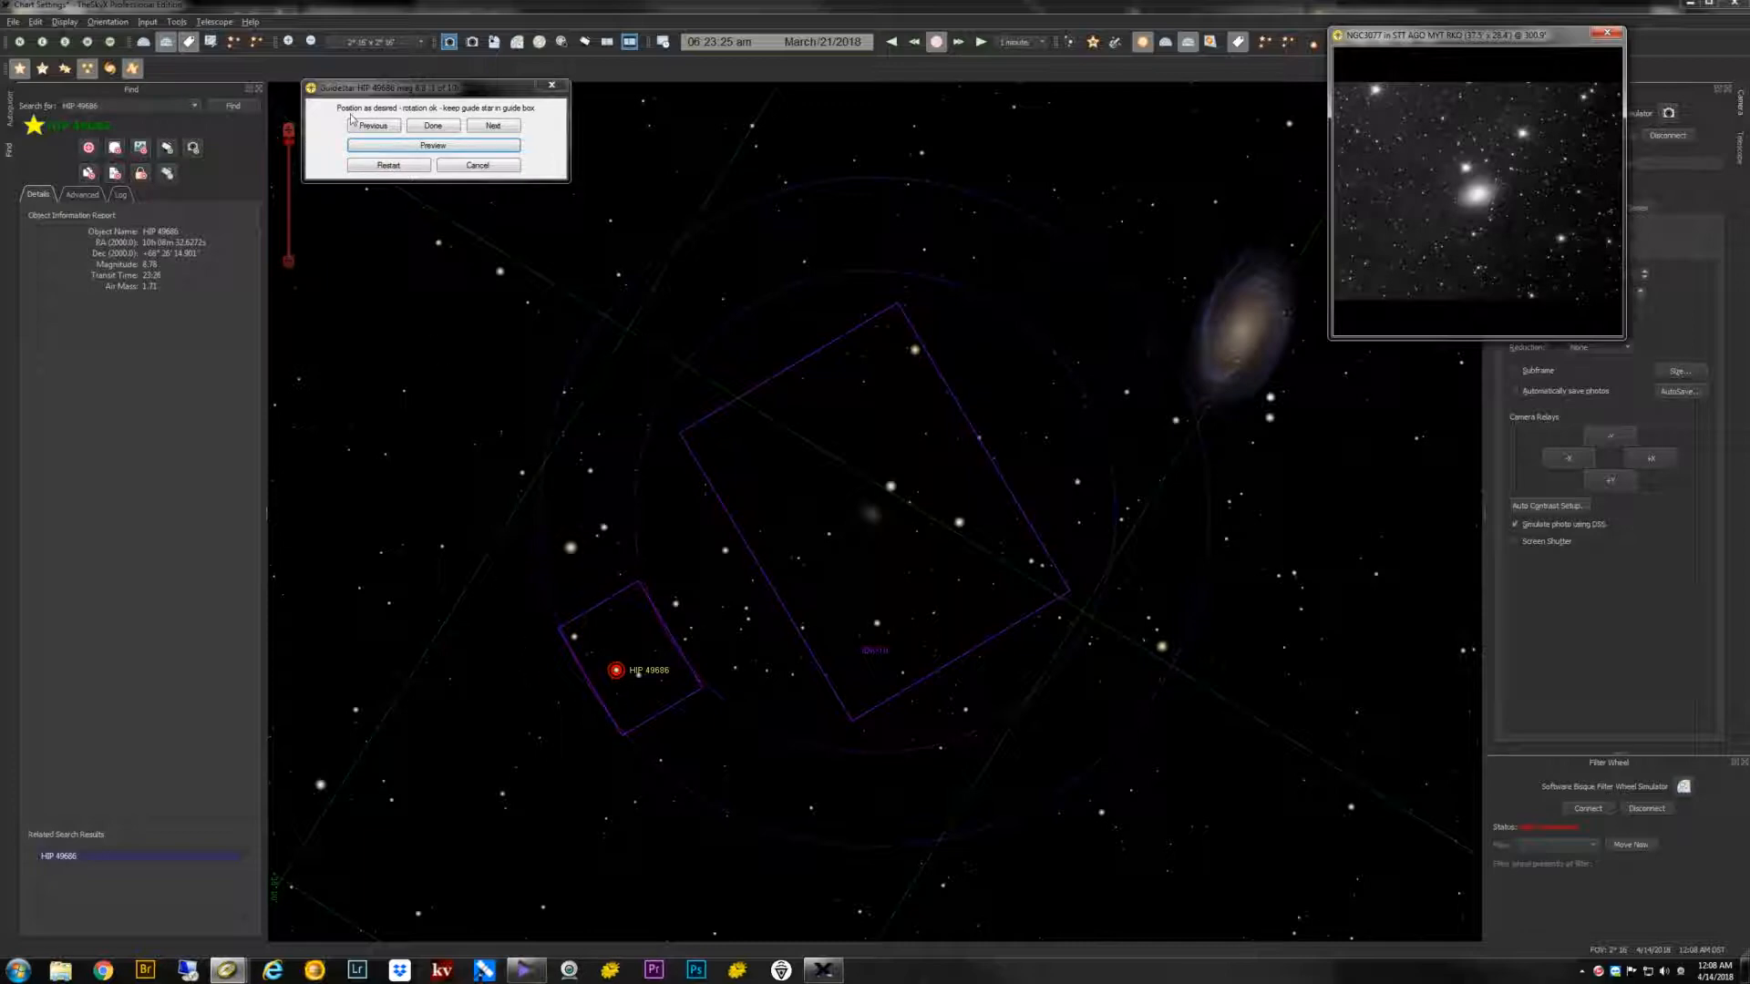
pyautogui.click(432, 126)
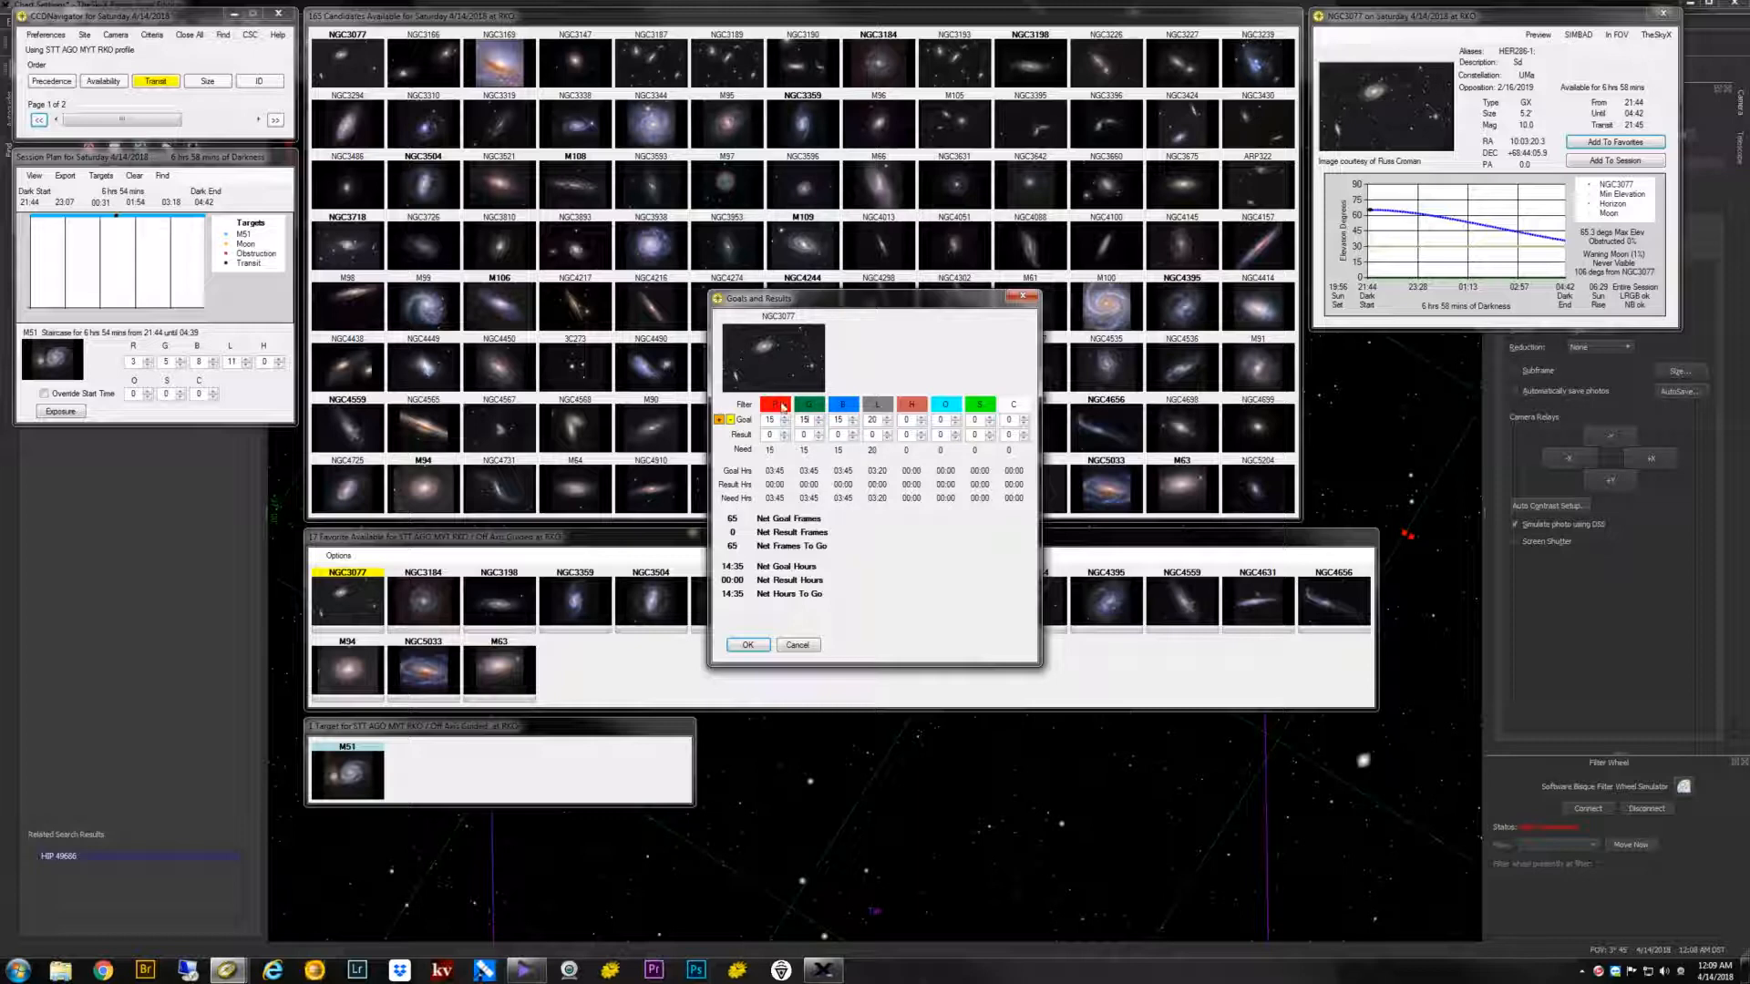
pyautogui.click(747, 645)
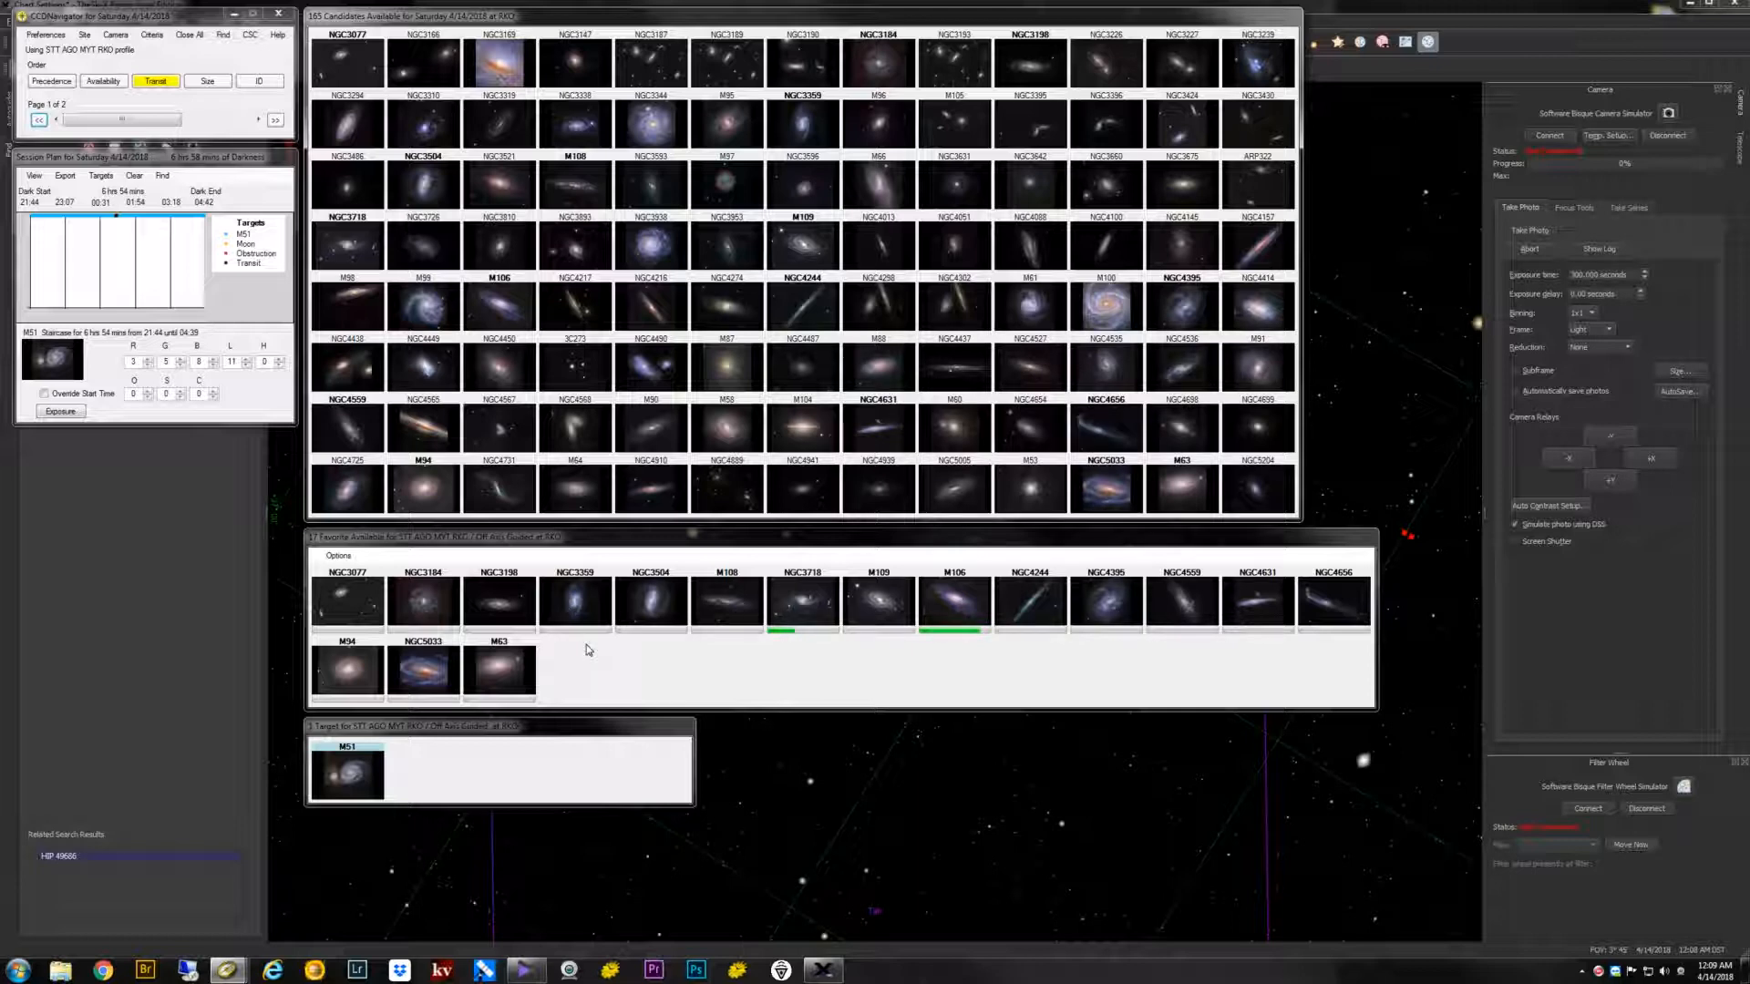
# Examine the details of the M94 favorite and preview the saved framing of NGC3077.
pyautogui.click(357, 674)
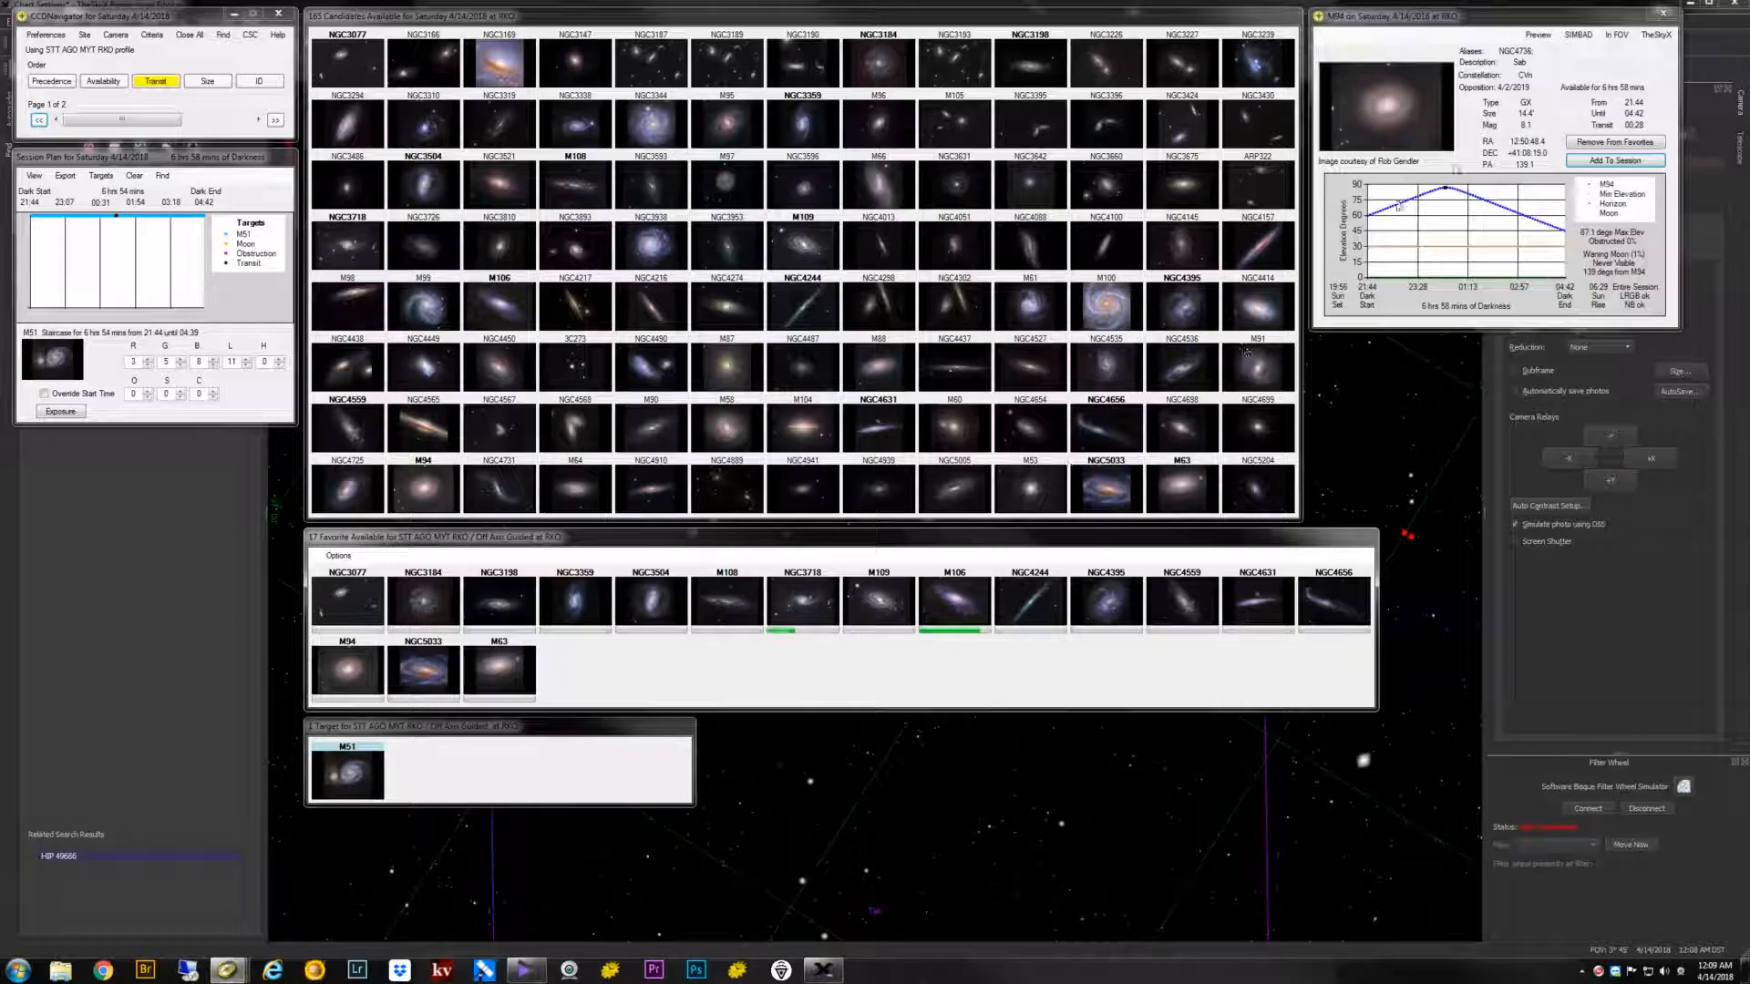
pyautogui.click(1662, 14)
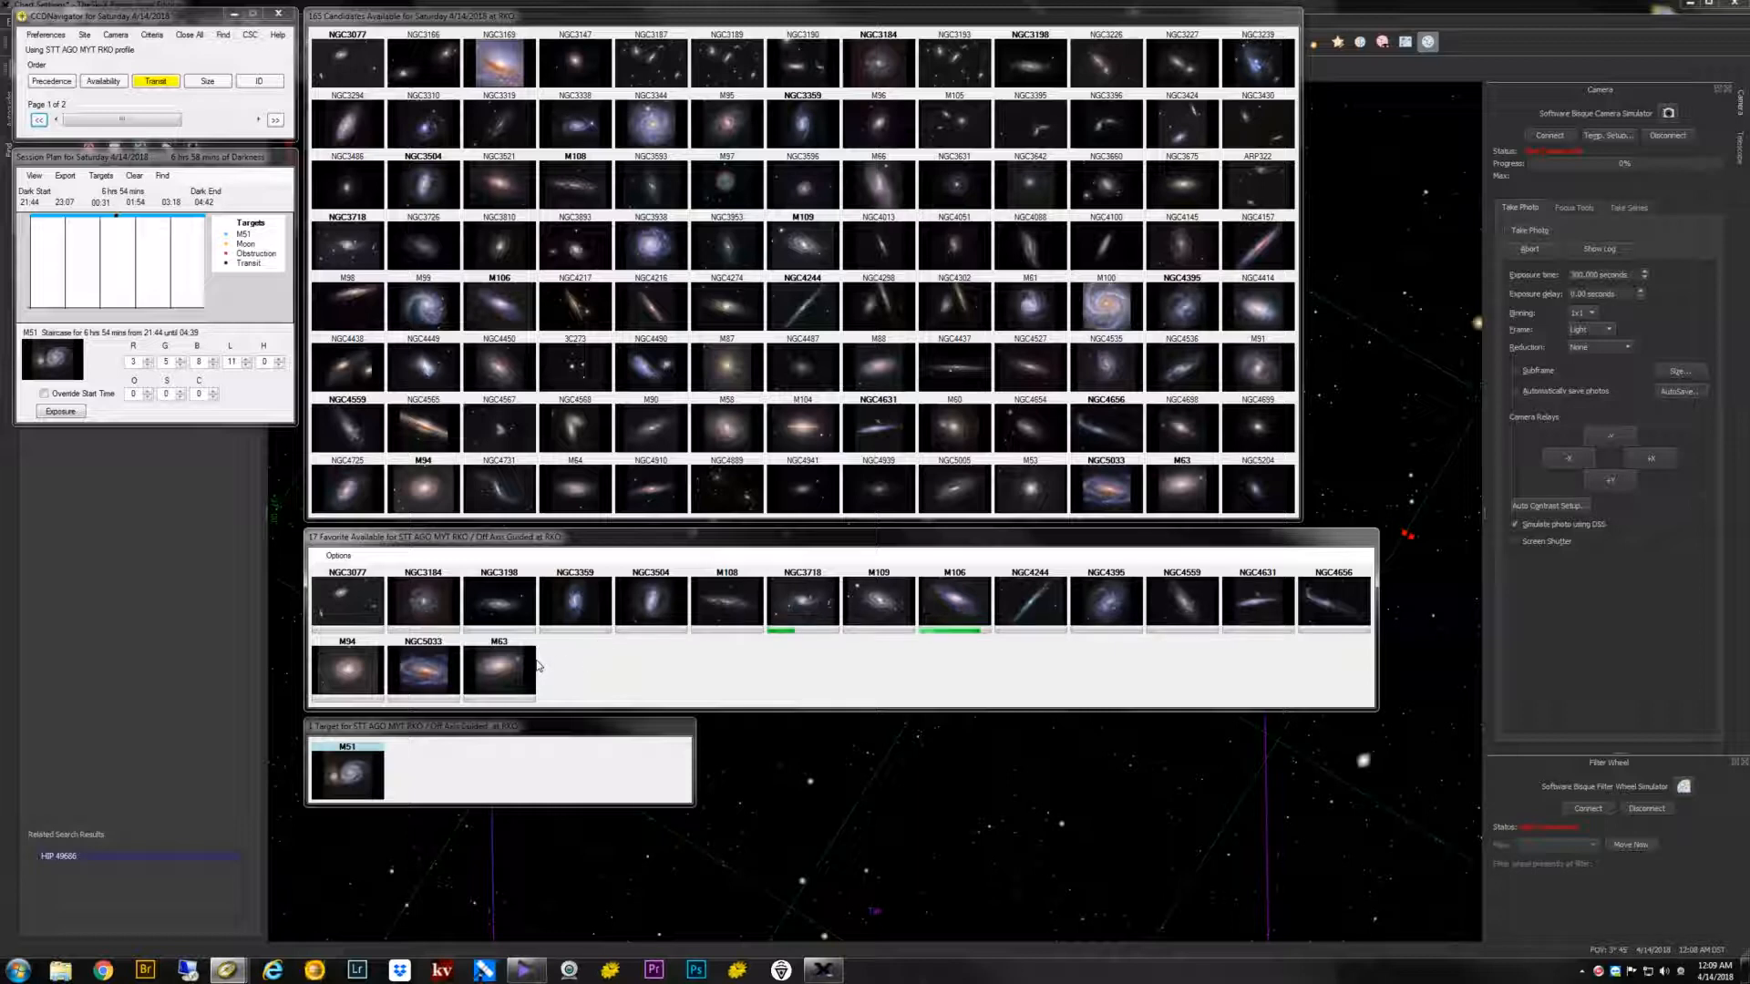
pyautogui.click(350, 616)
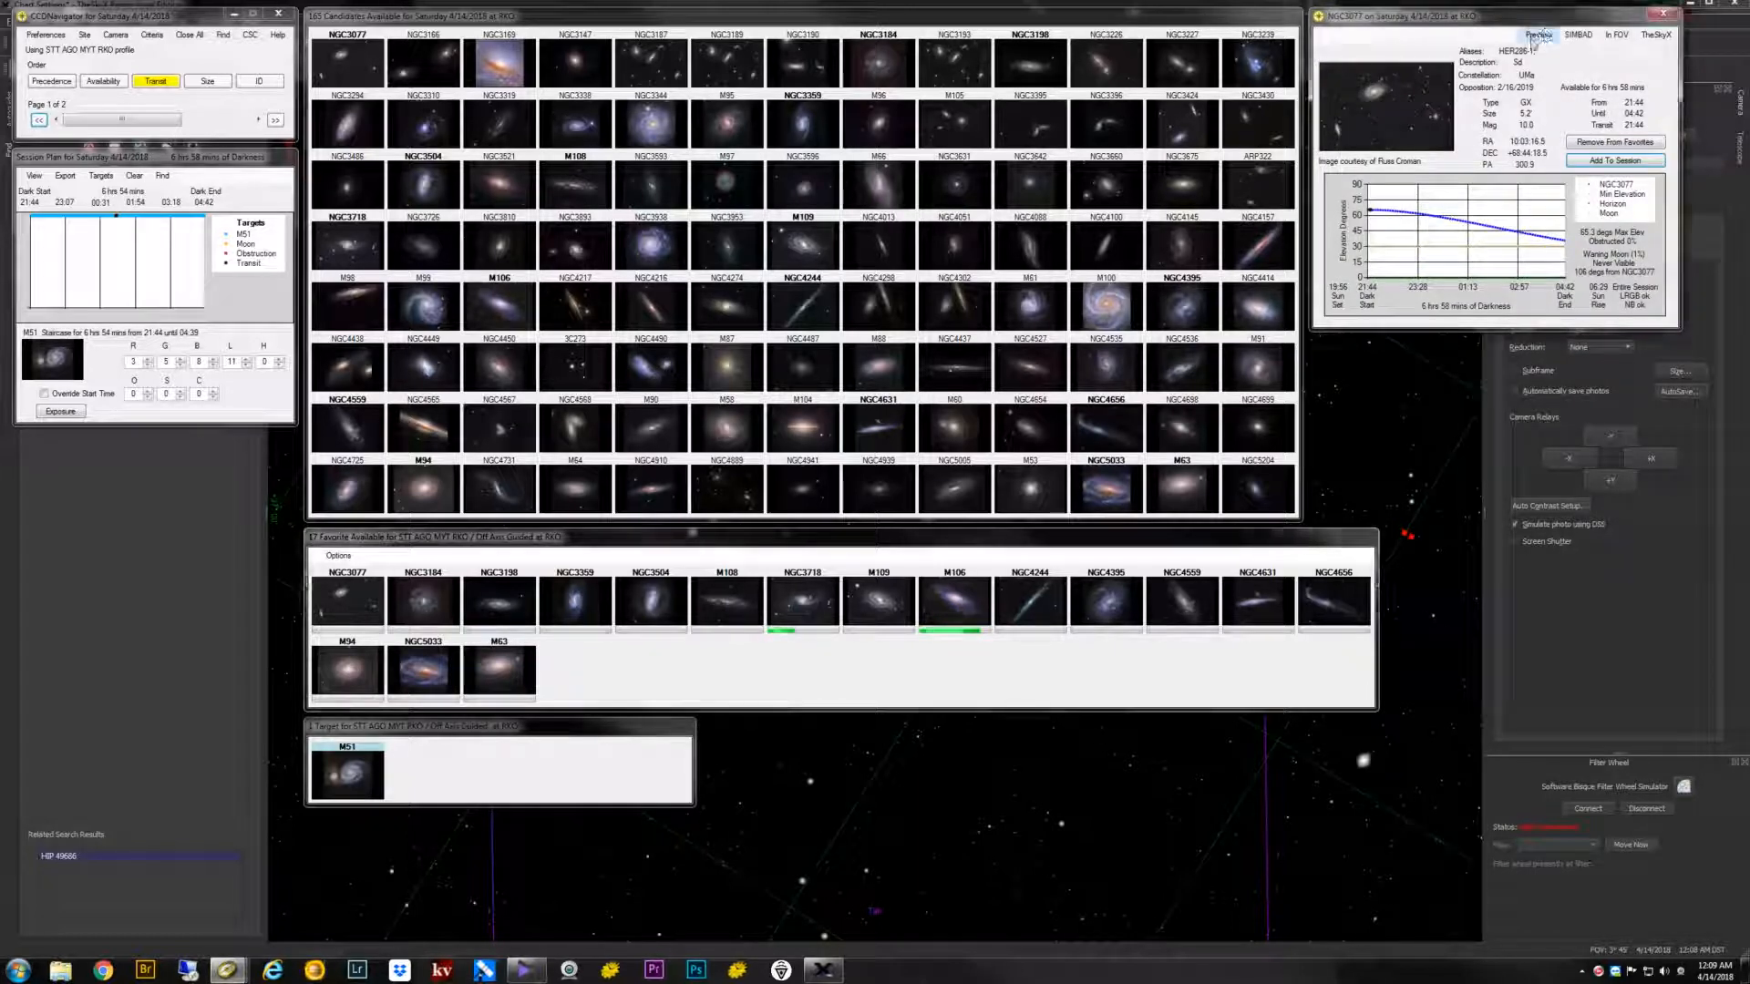
pyautogui.click(1539, 36)
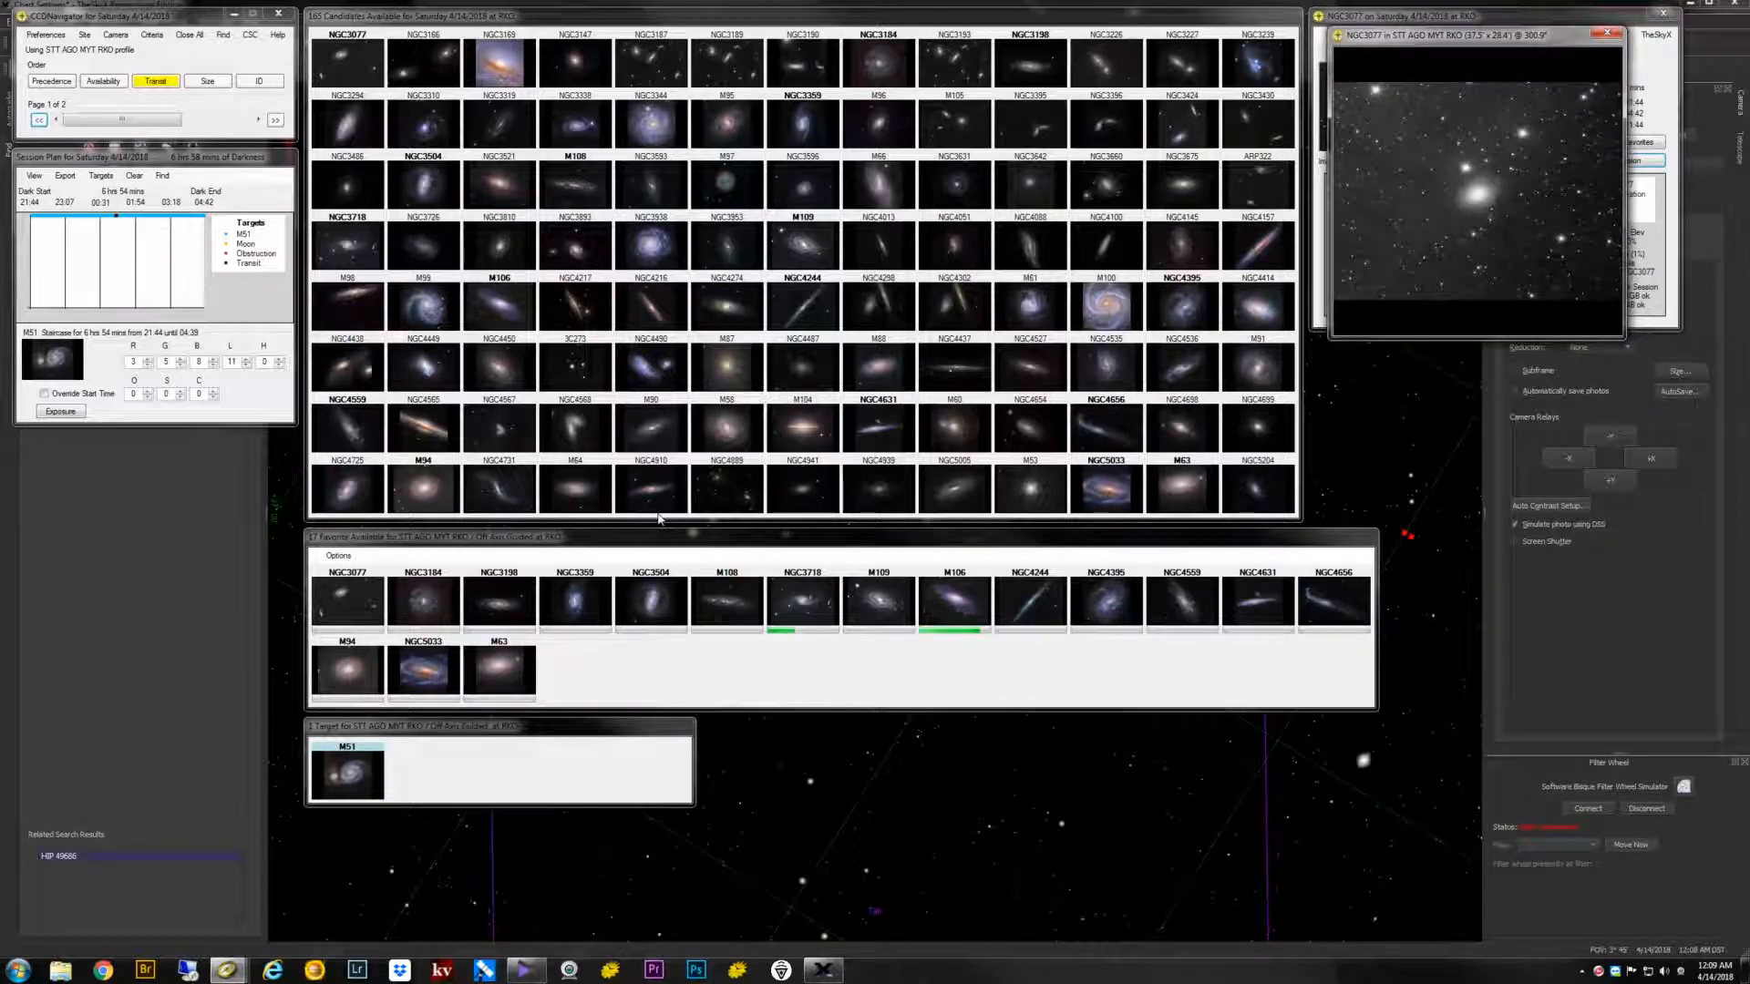
pyautogui.click(1608, 35)
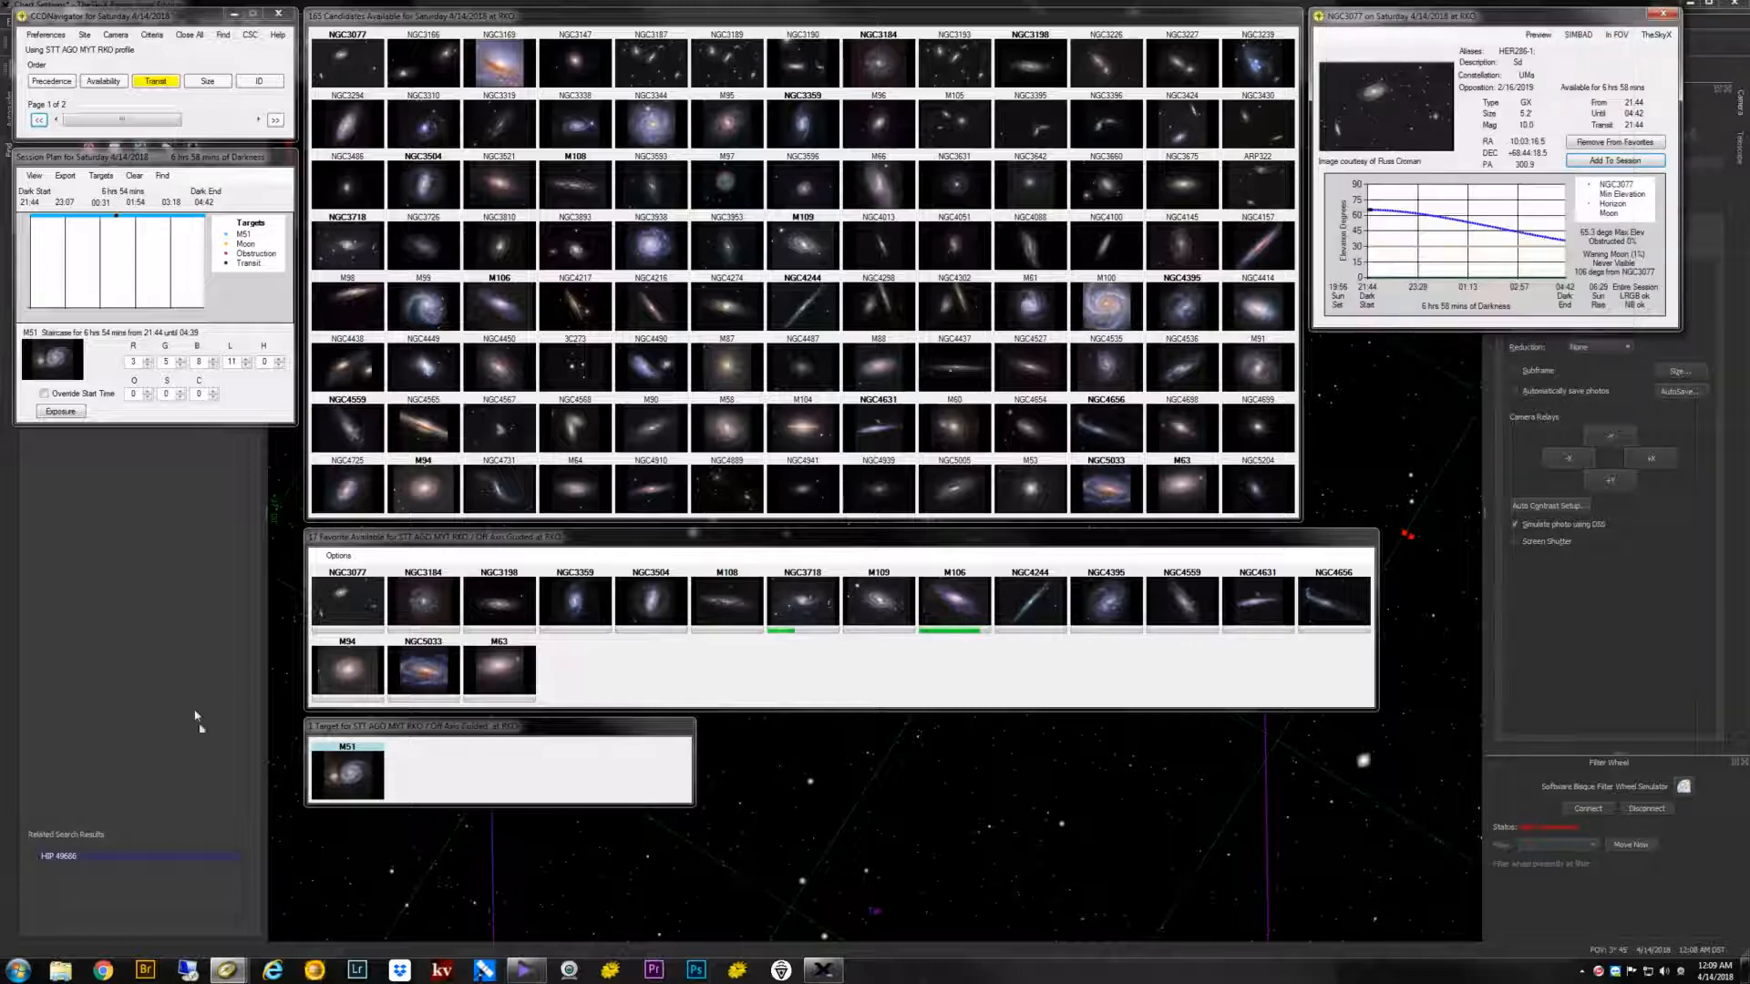
# Add the NGC3077 favorite to the session and review the planned exposures for NGC3077 and M51.
pyautogui.click(338, 604)
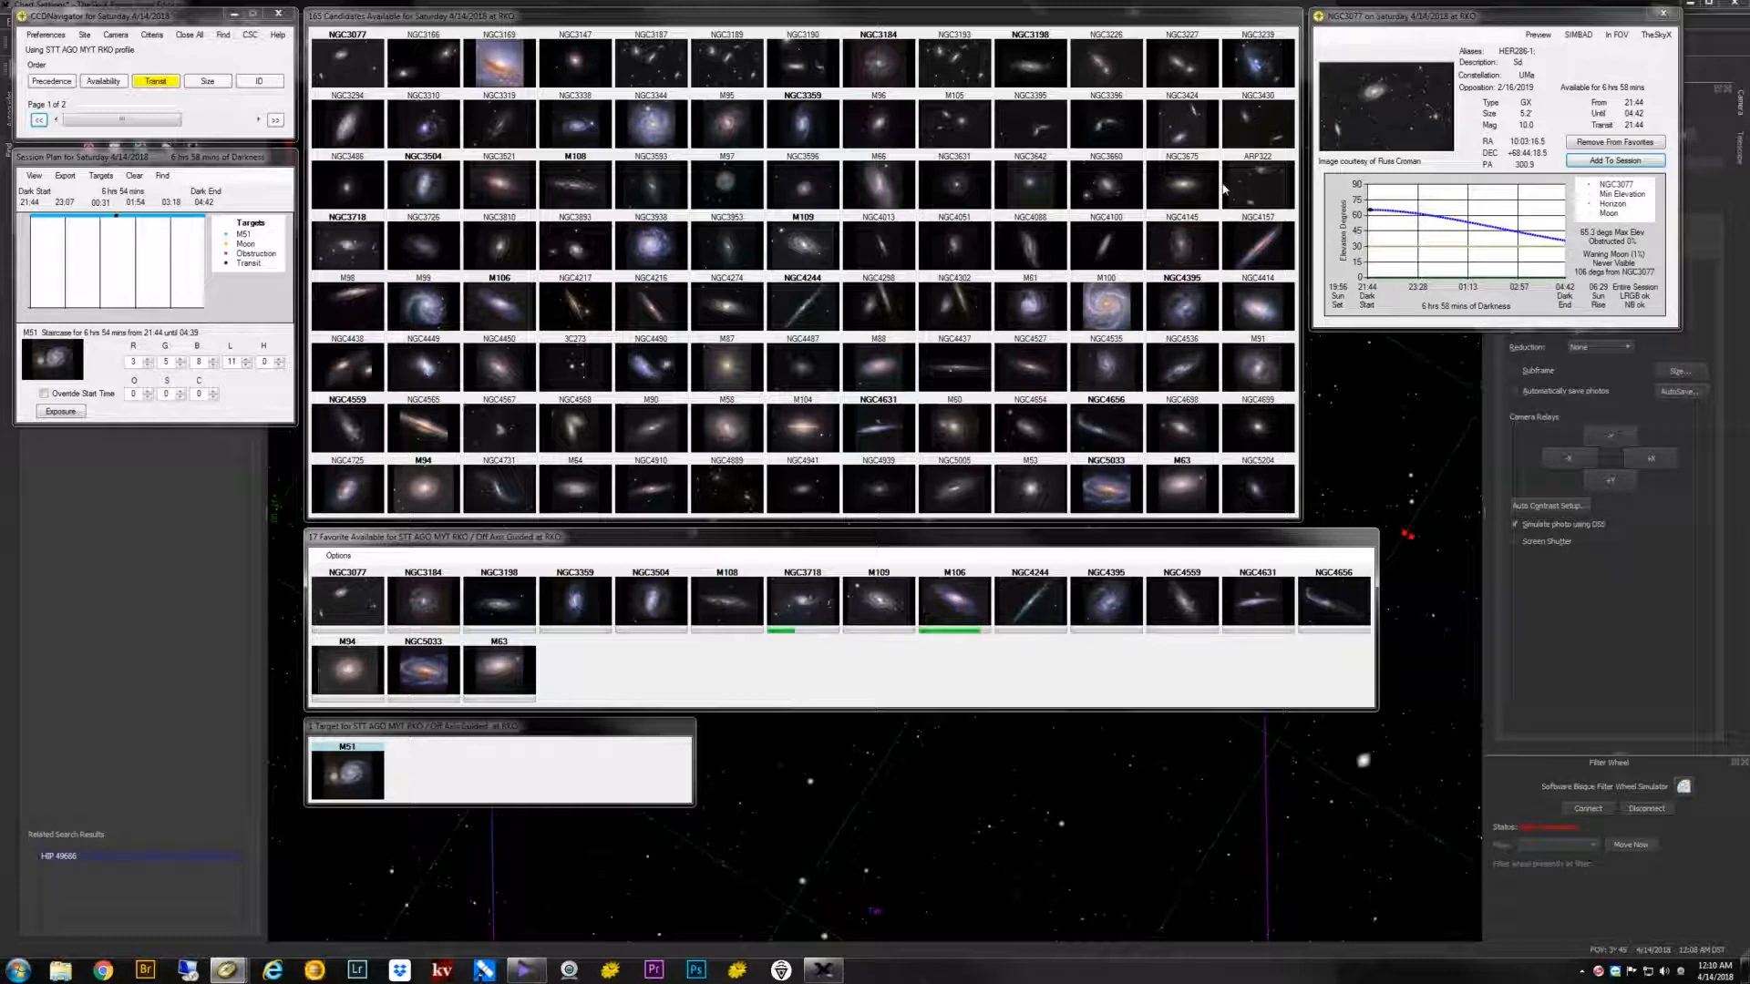
pyautogui.click(1607, 161)
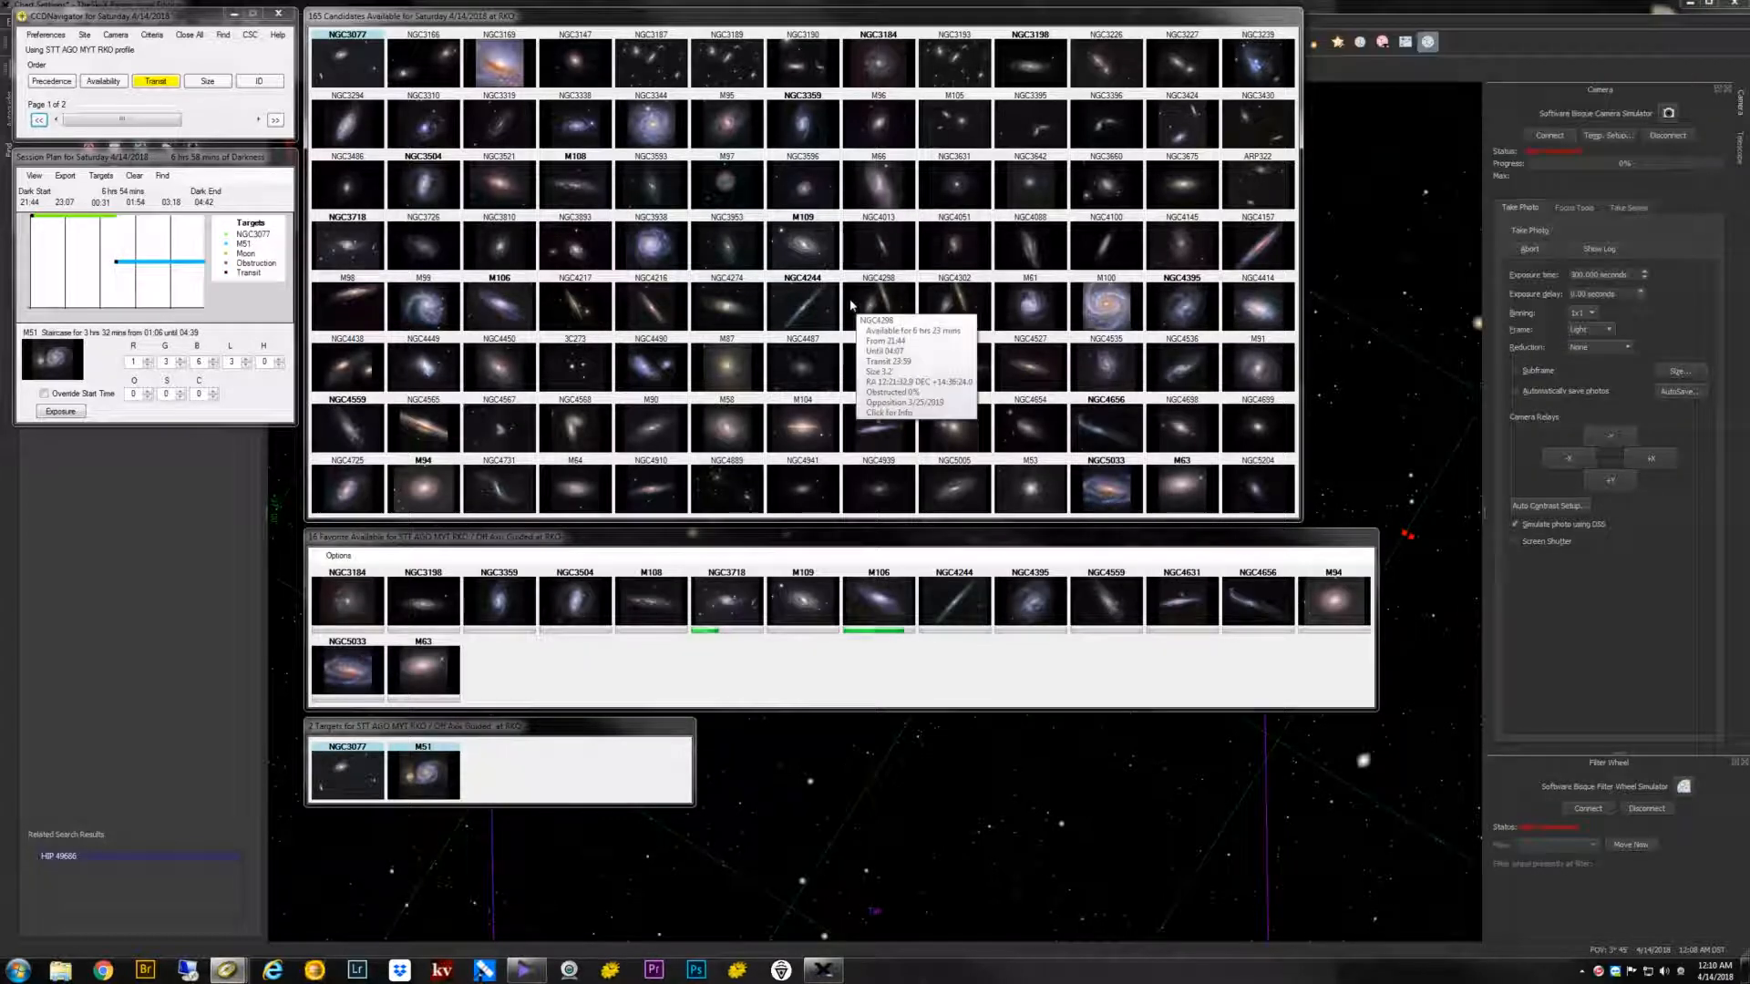
pyautogui.click(337, 789)
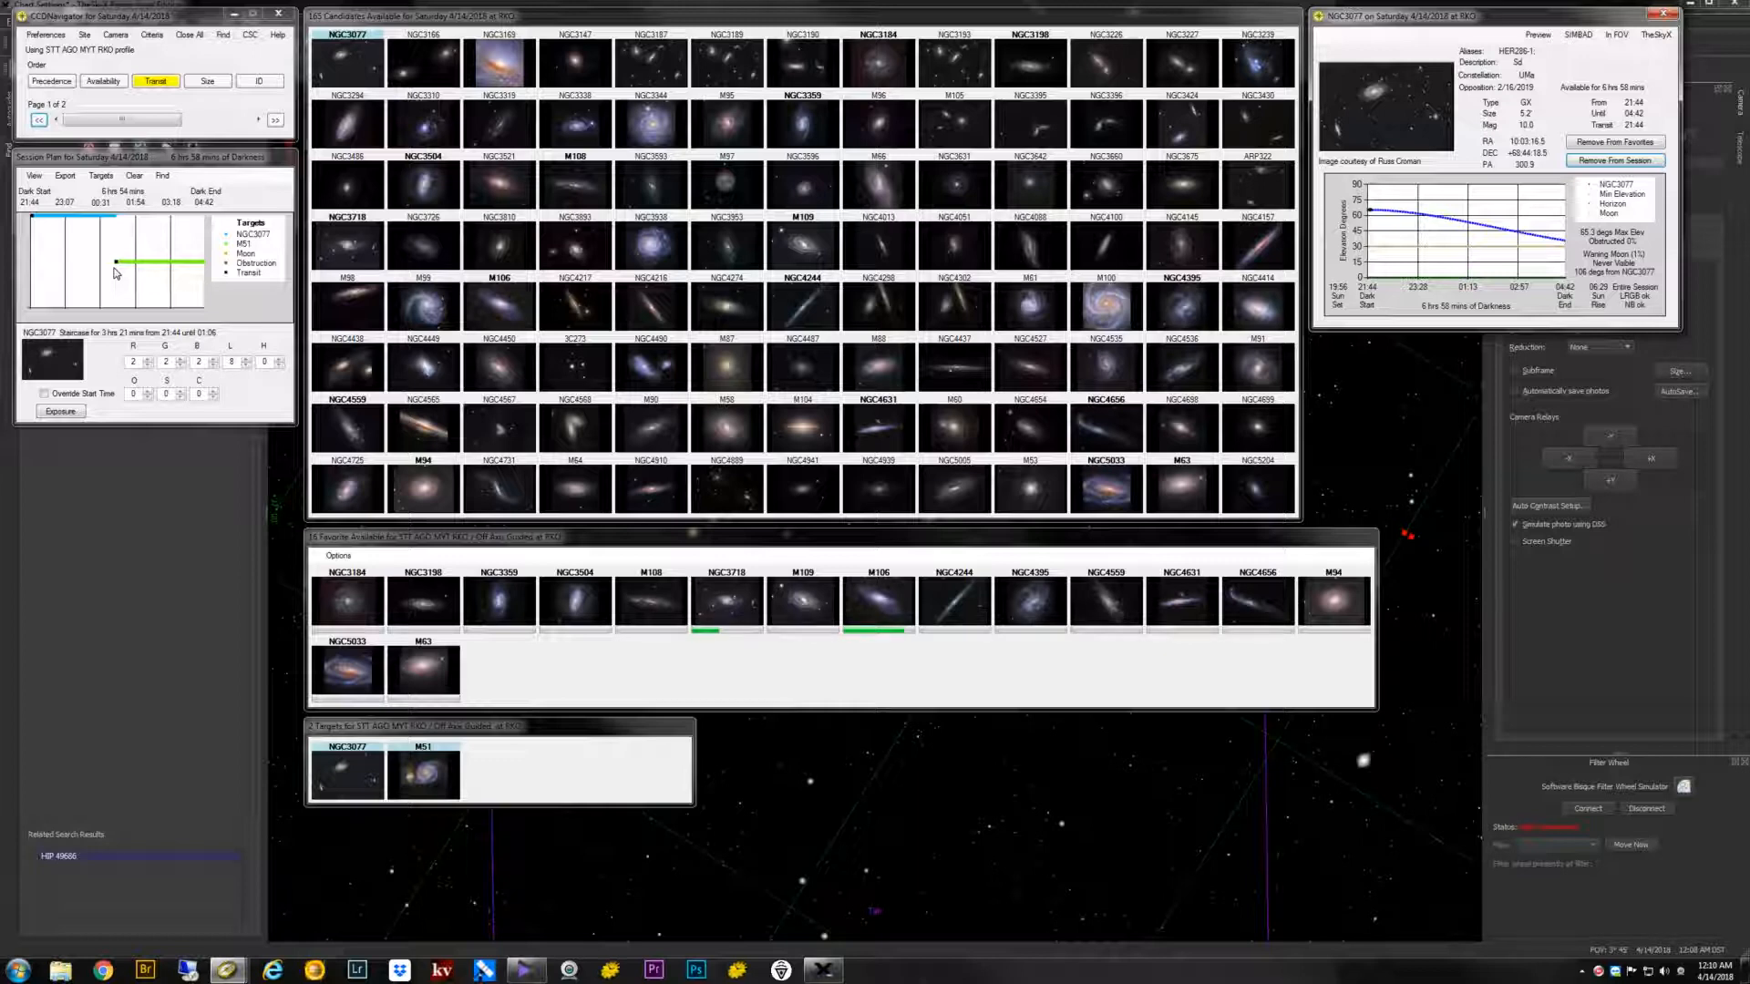
pyautogui.click(437, 784)
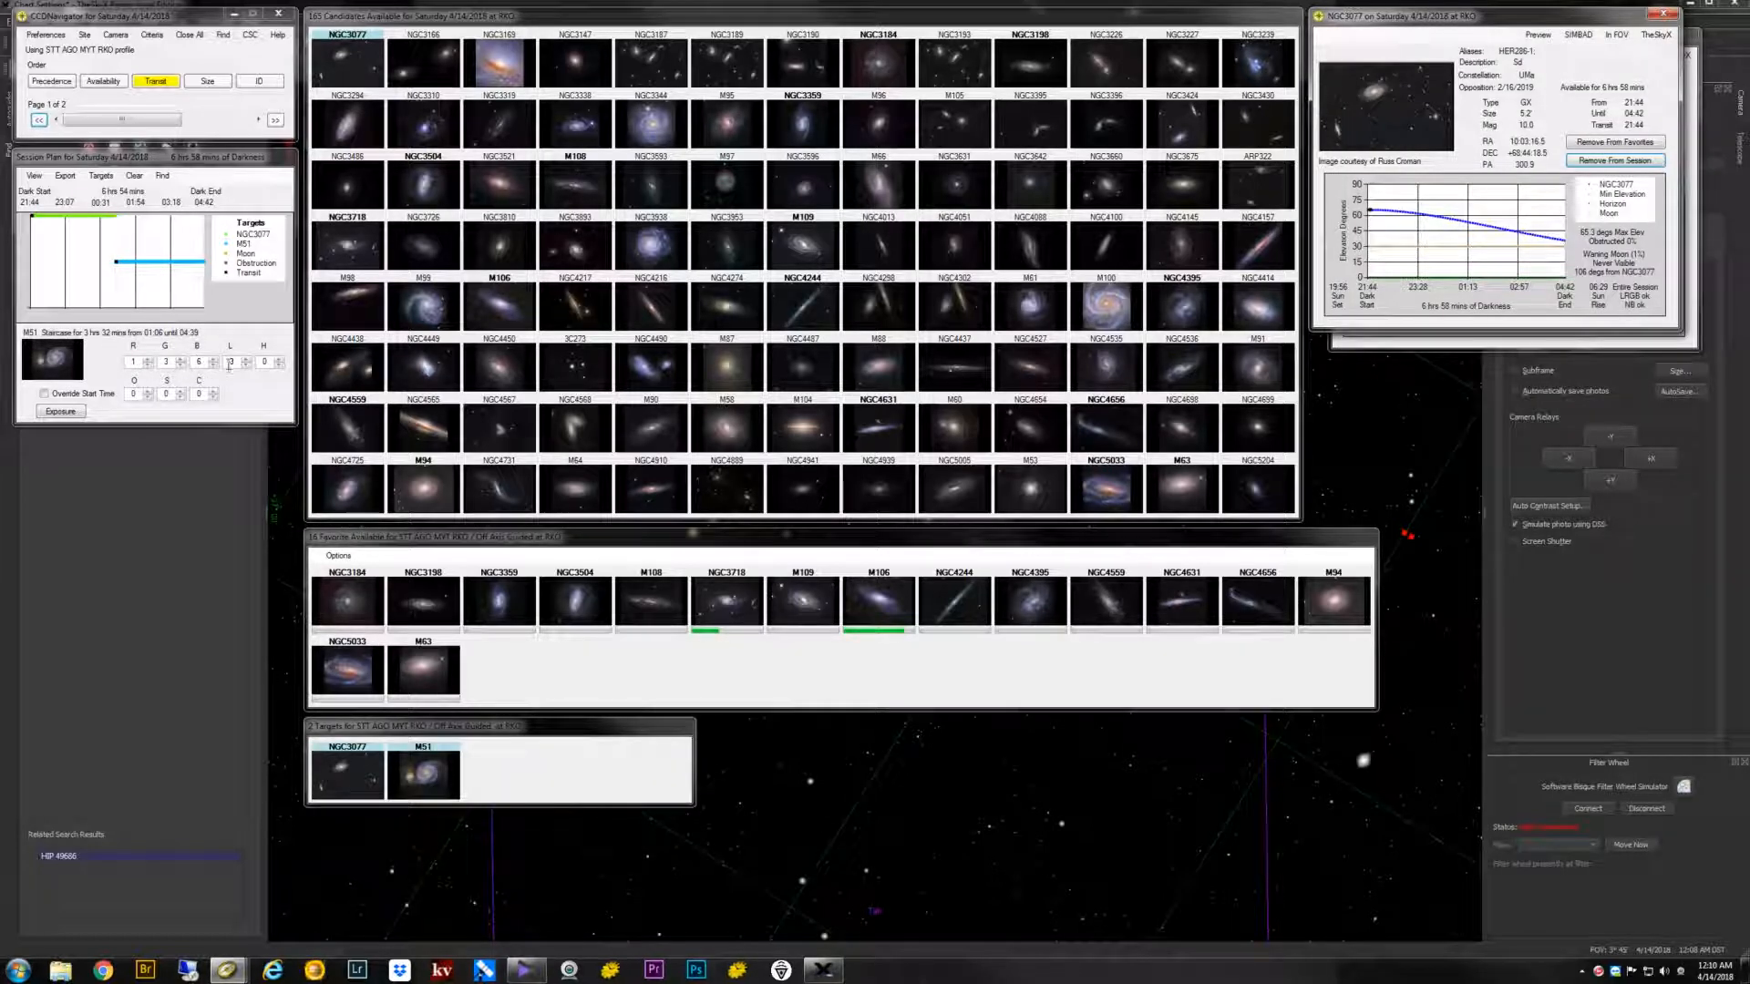
# Review the profile preference options and bring up the details of the M51 target.
pyautogui.click(30, 43)
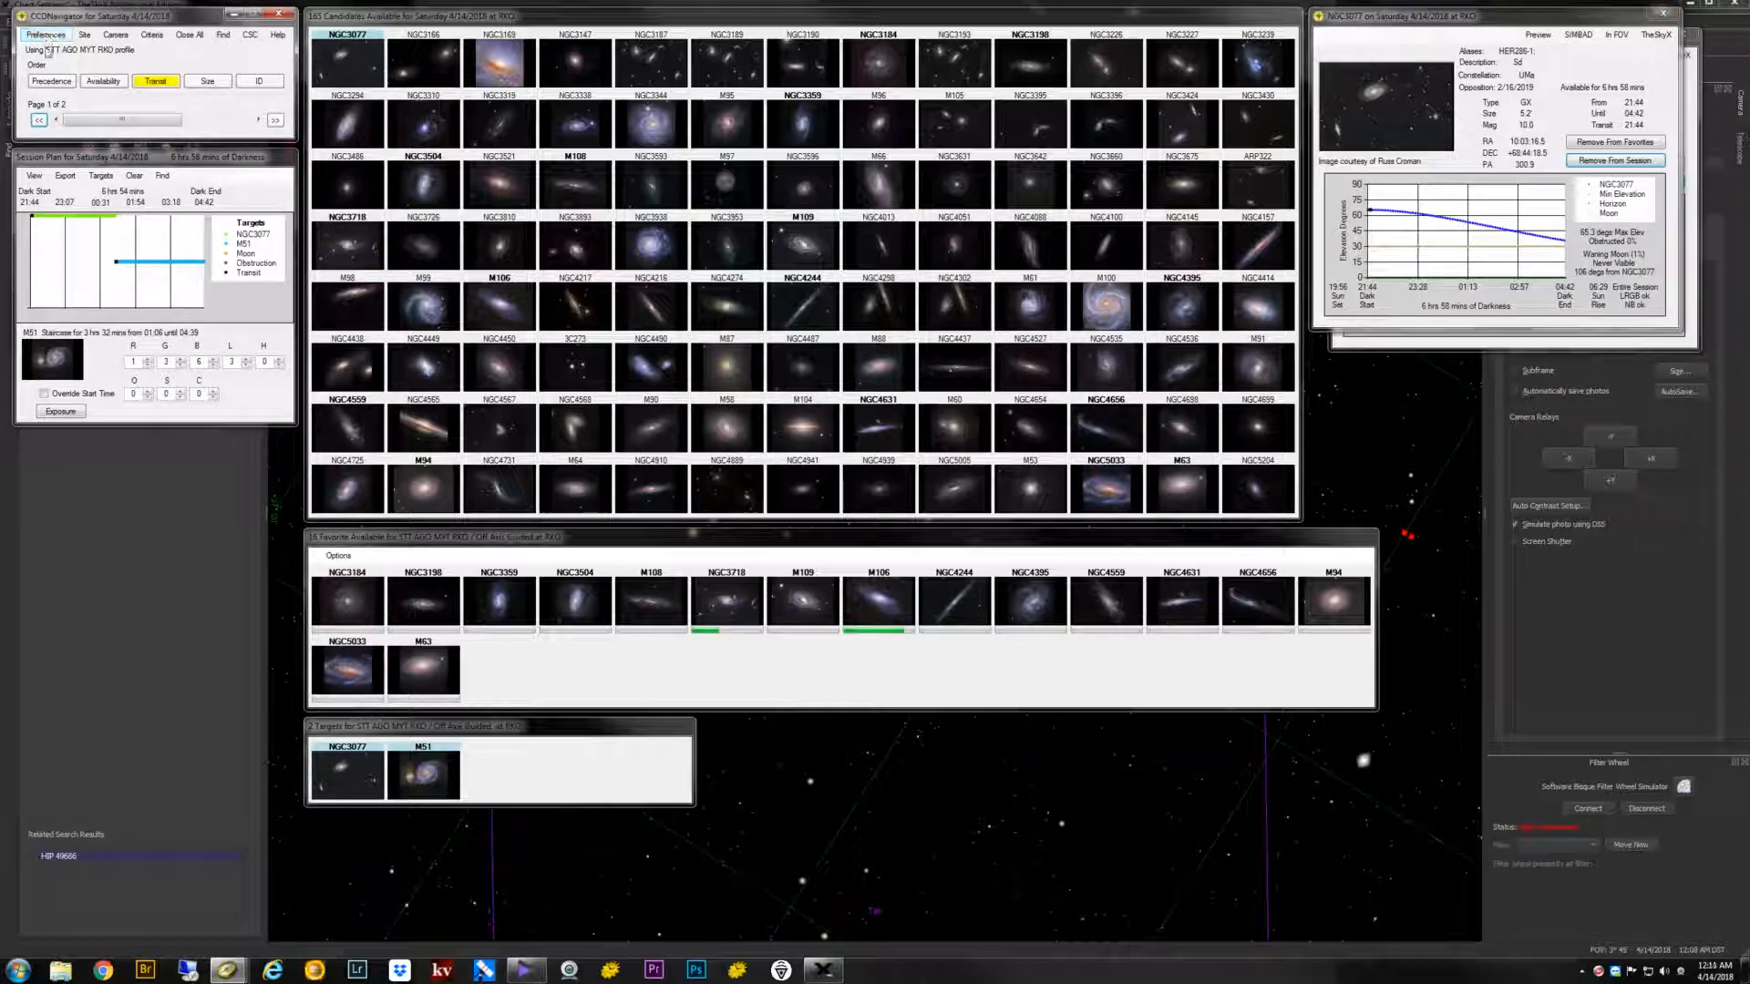
pyautogui.click(50, 37)
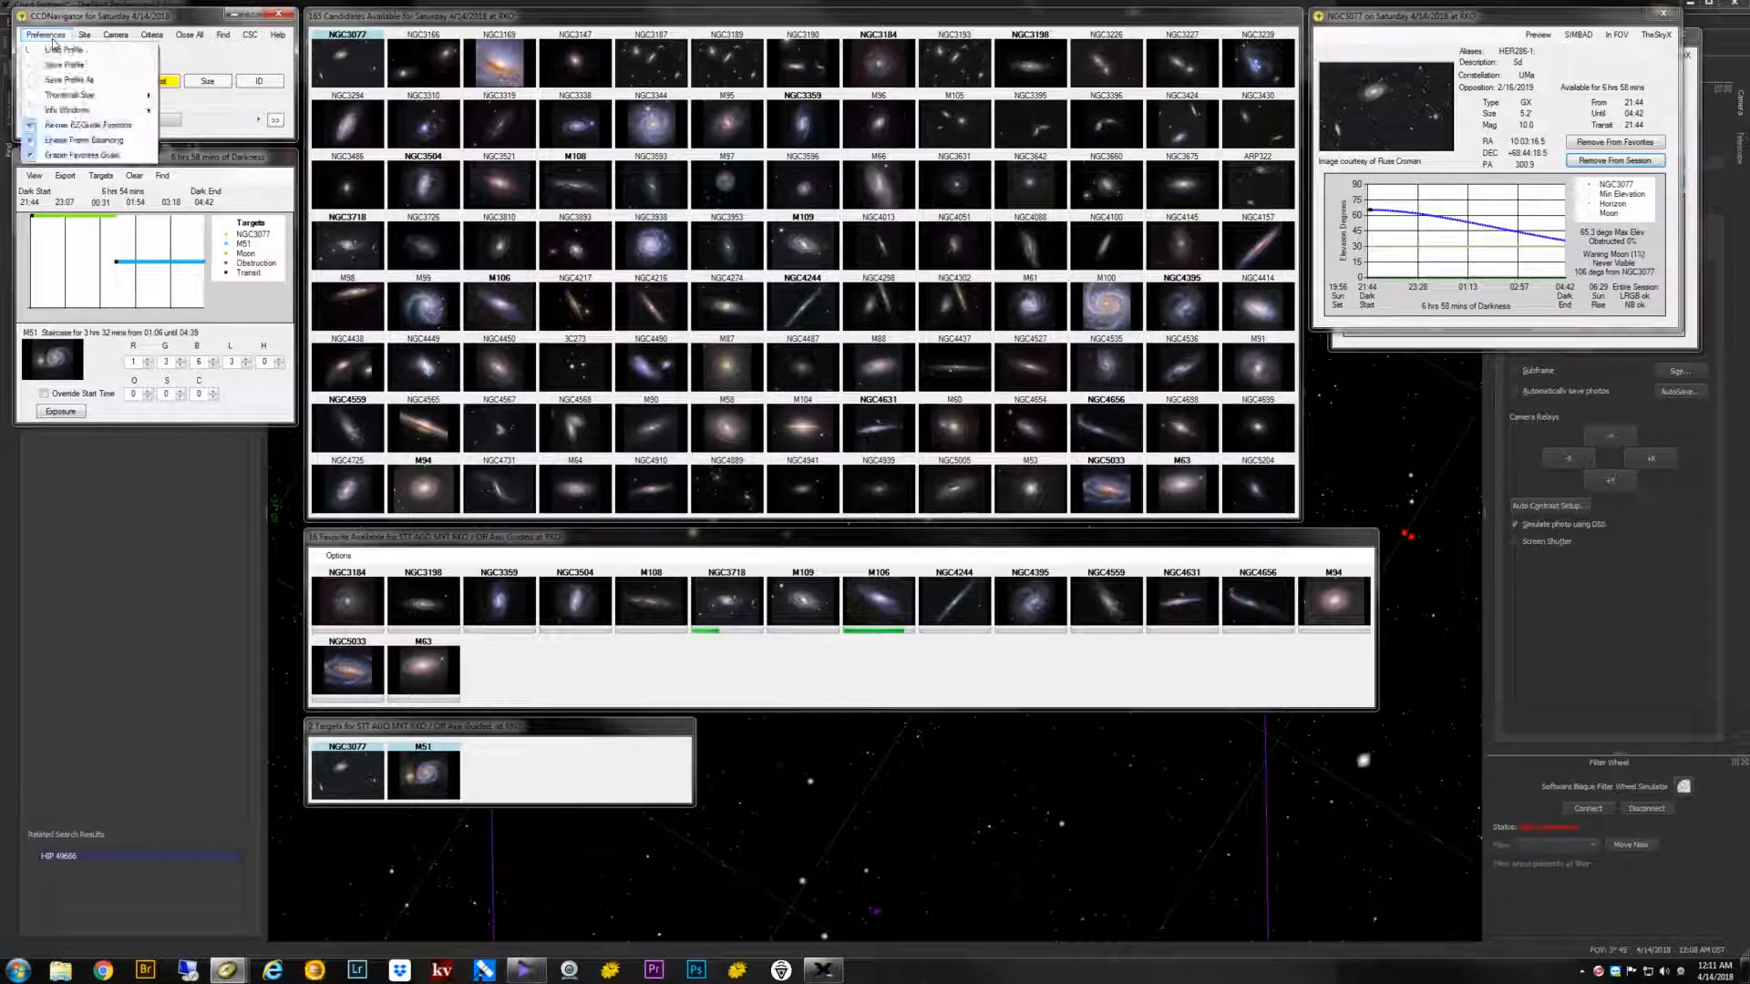
pyautogui.click(91, 141)
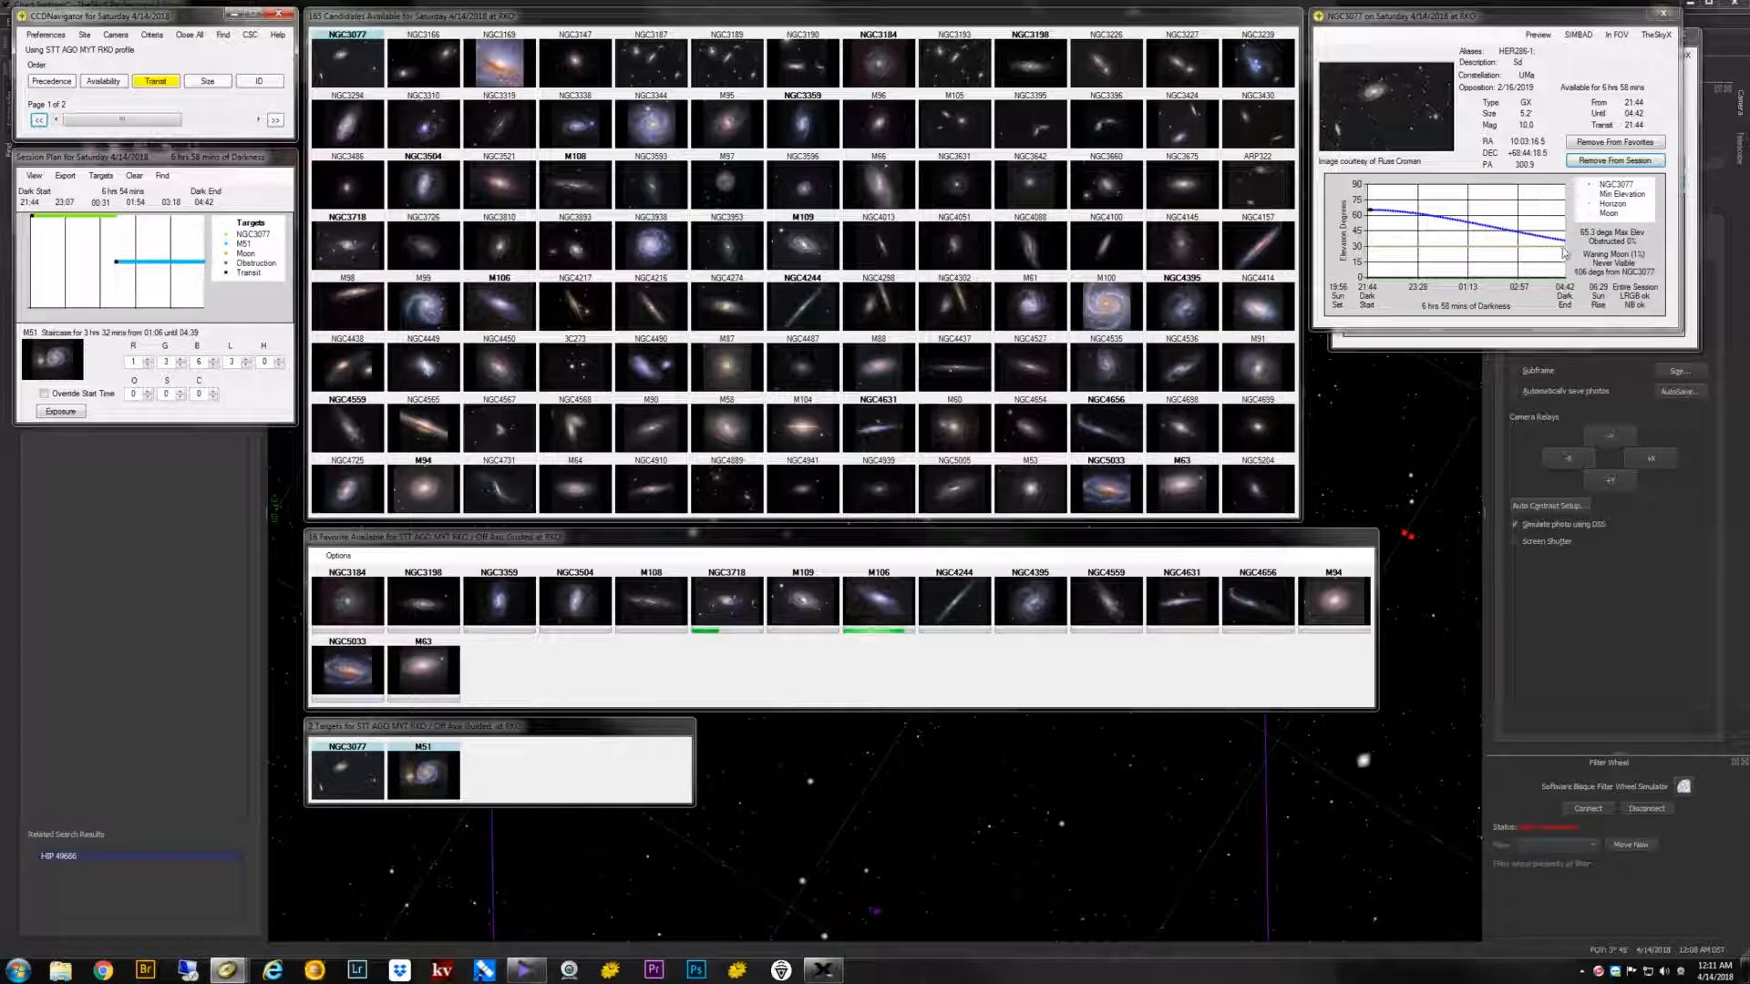
pyautogui.click(1496, 346)
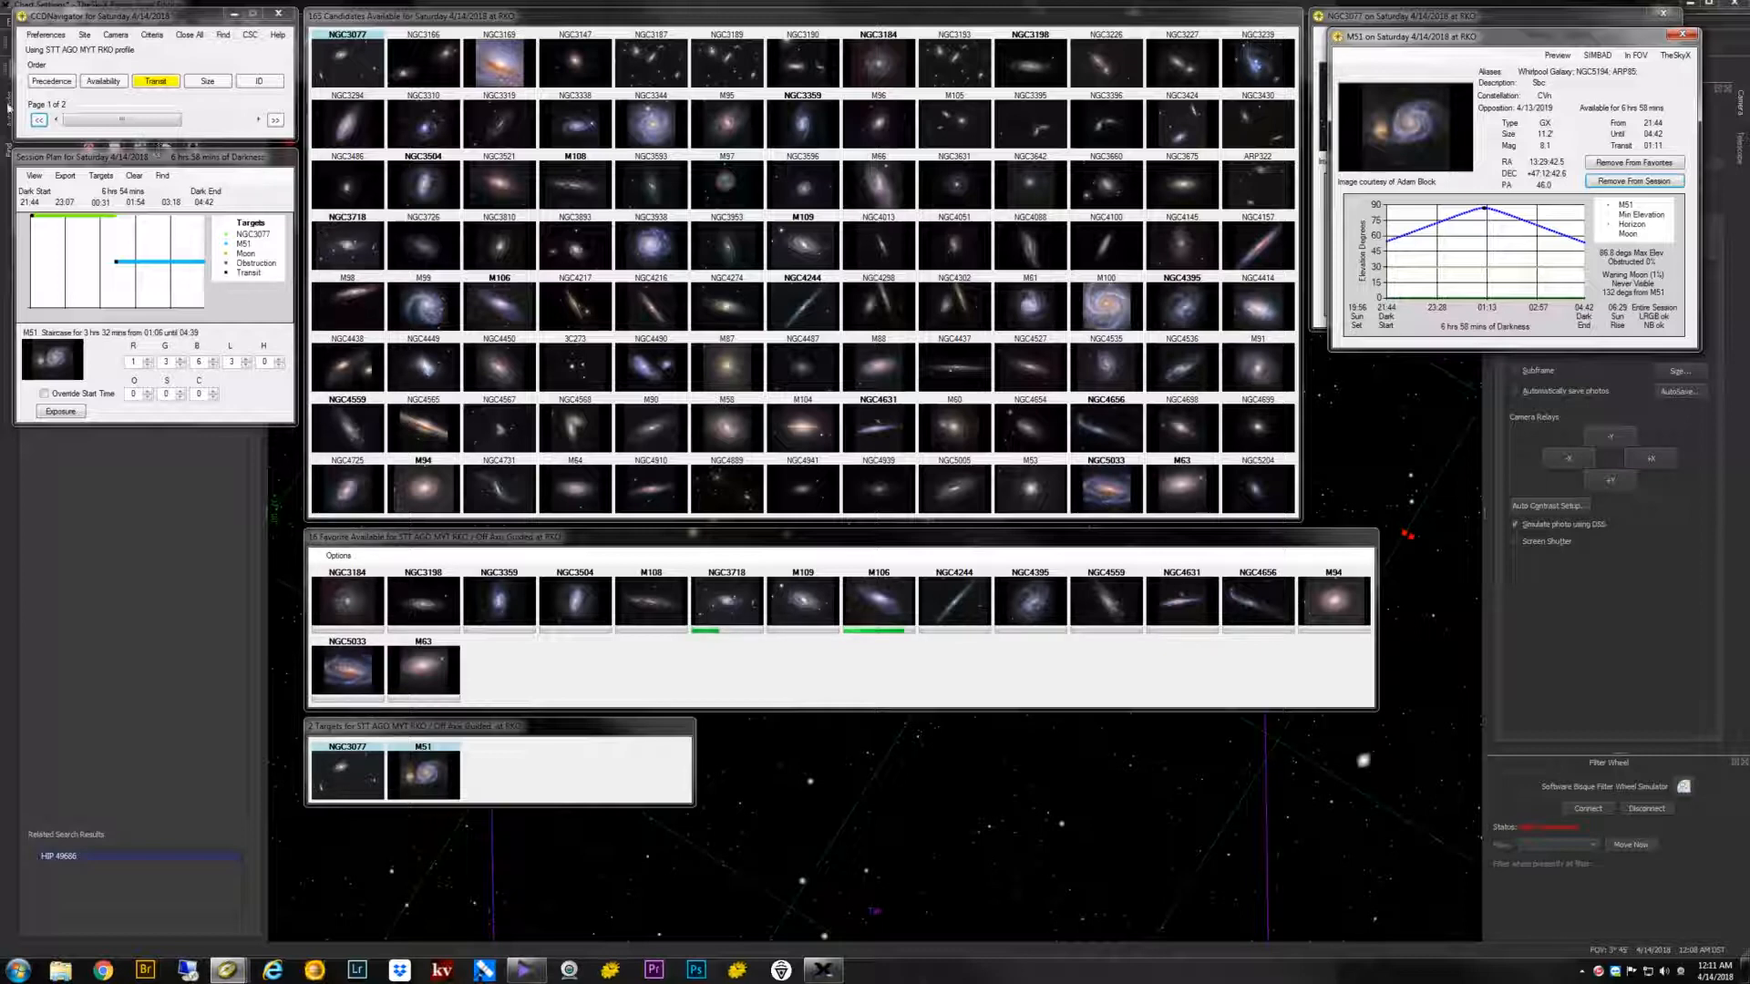
# Export the session plan under its suggested file name and clear all targets from the session.
pyautogui.click(65, 175)
pyautogui.click(66, 186)
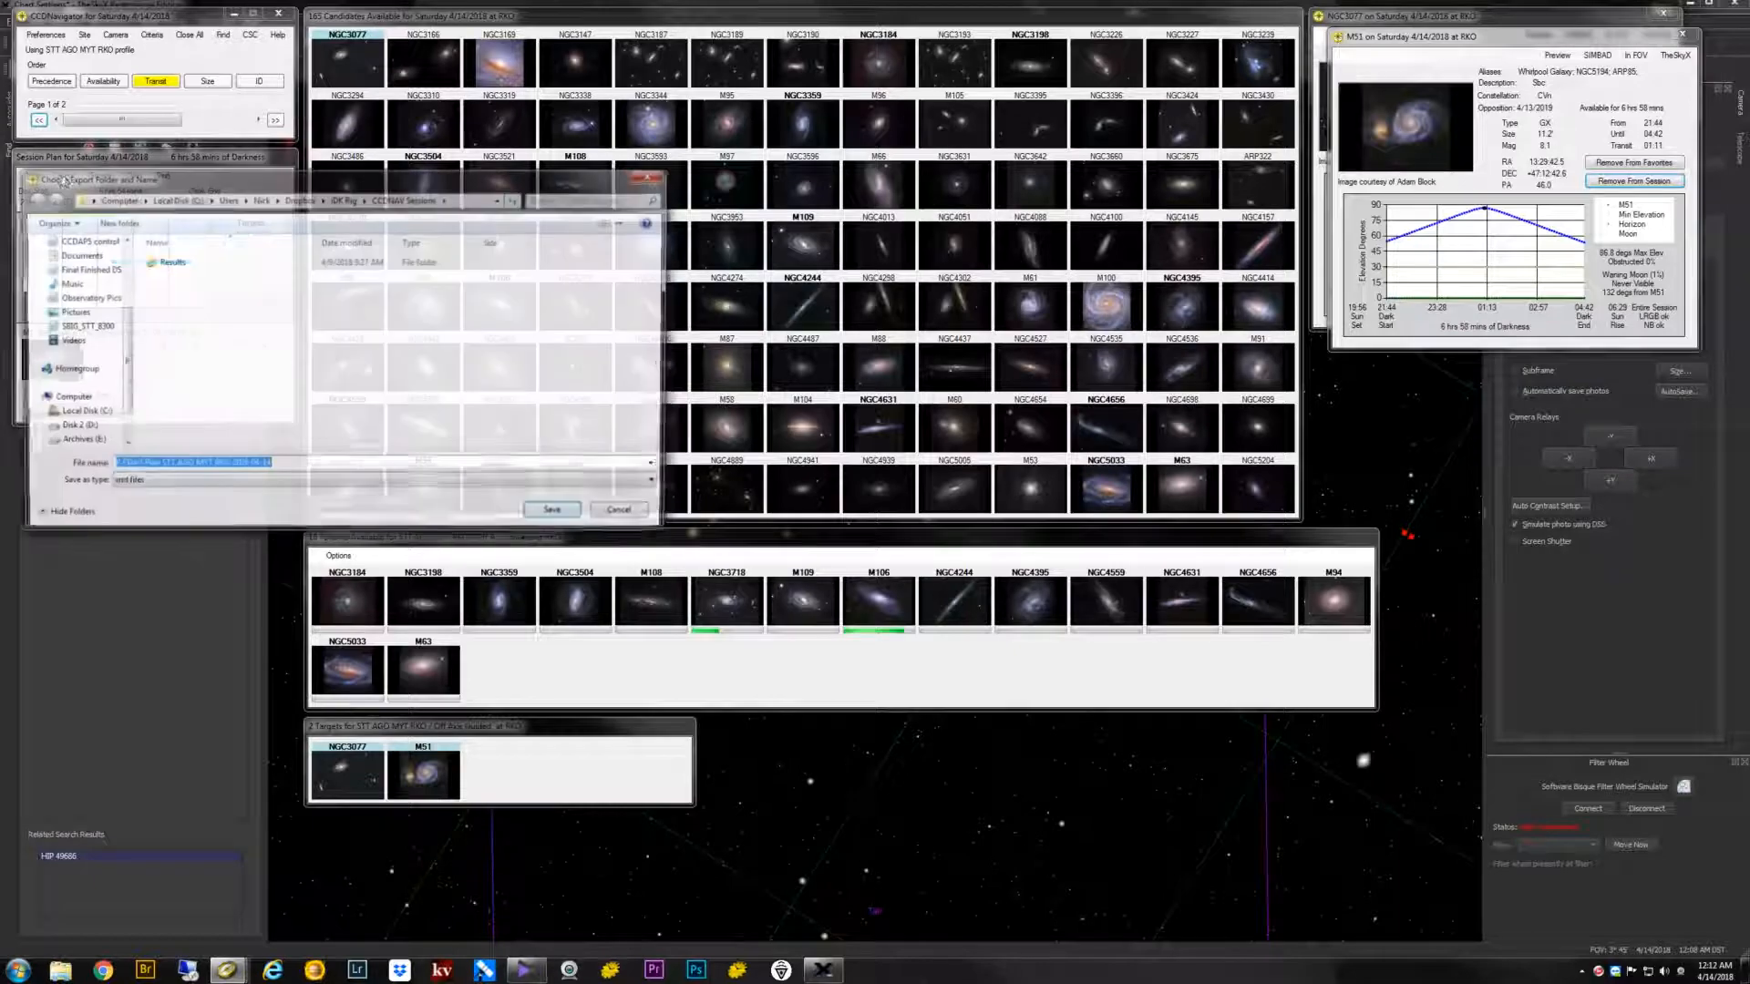
pyautogui.click(557, 513)
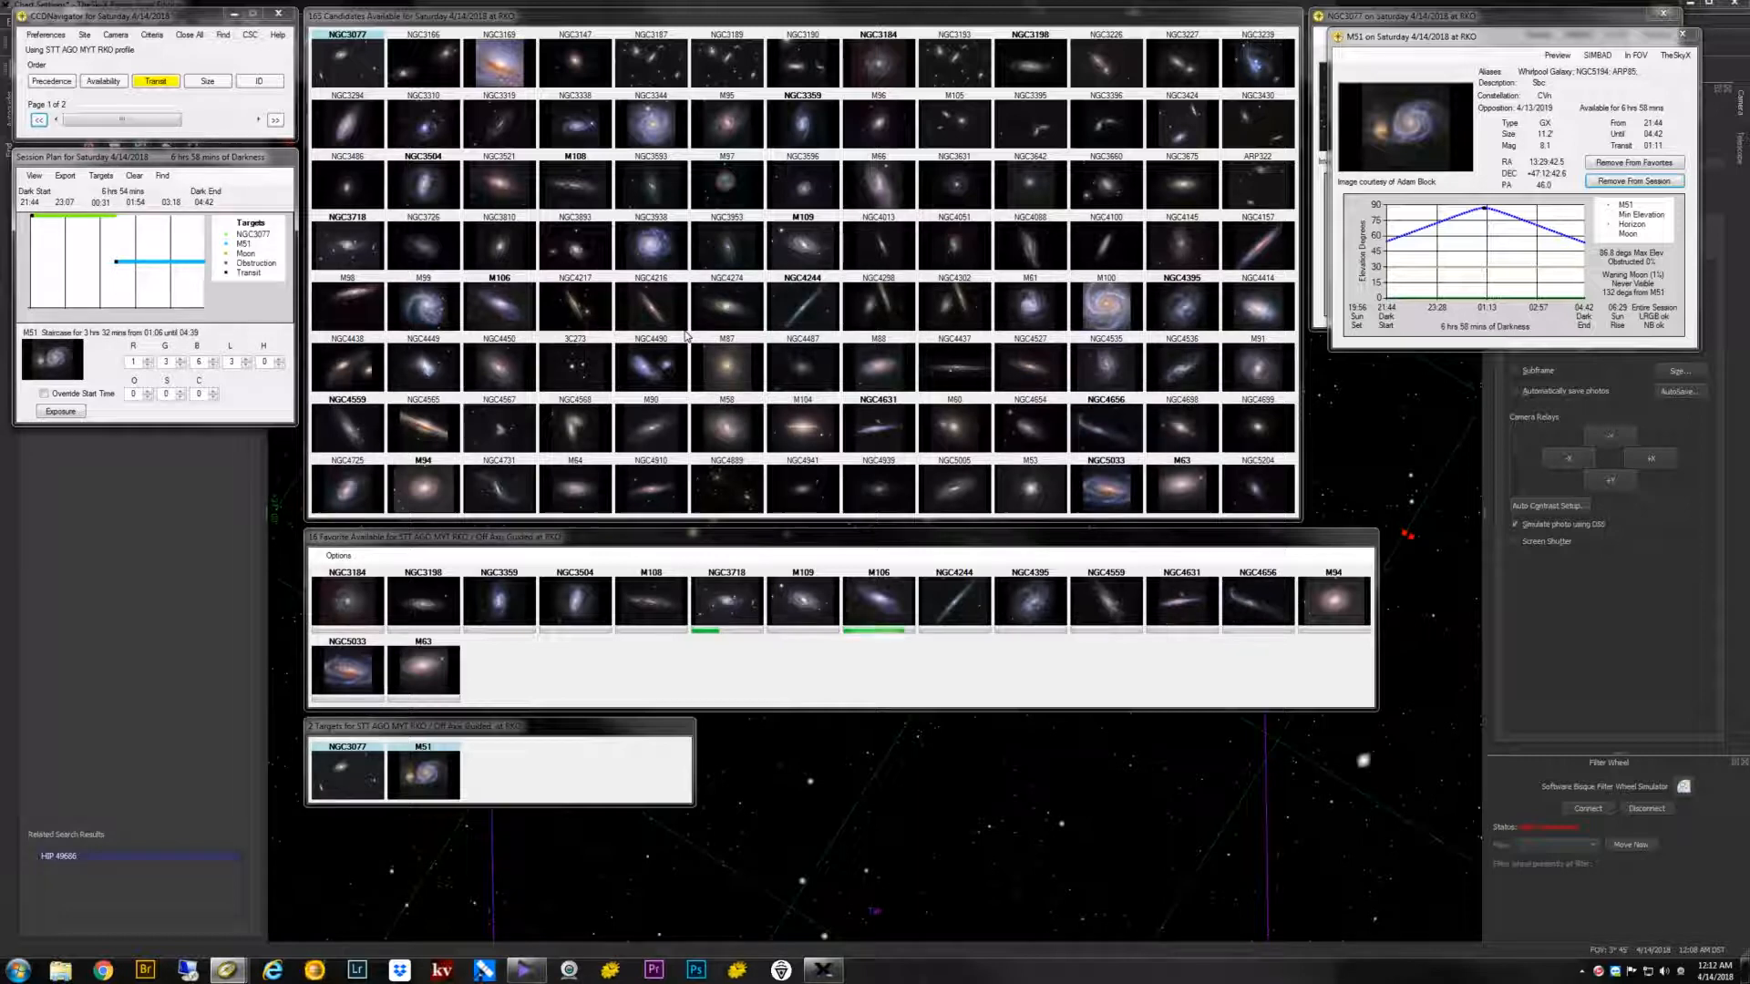
pyautogui.click(48, 37)
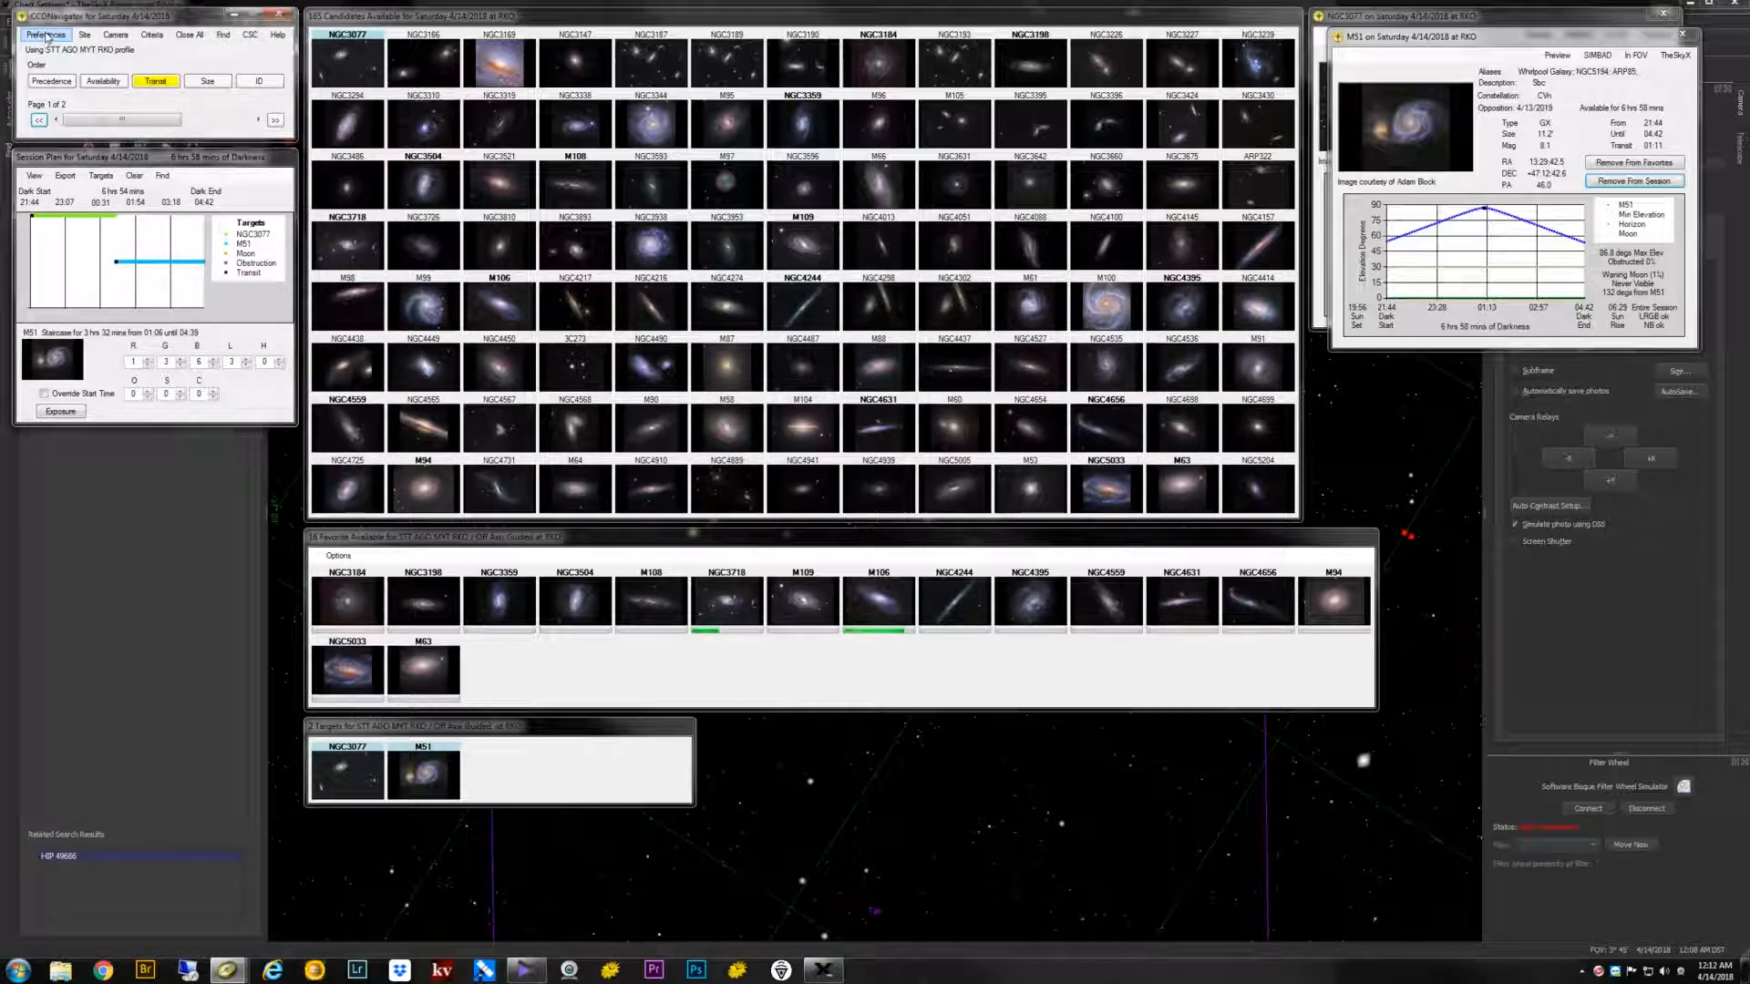
pyautogui.click(133, 177)
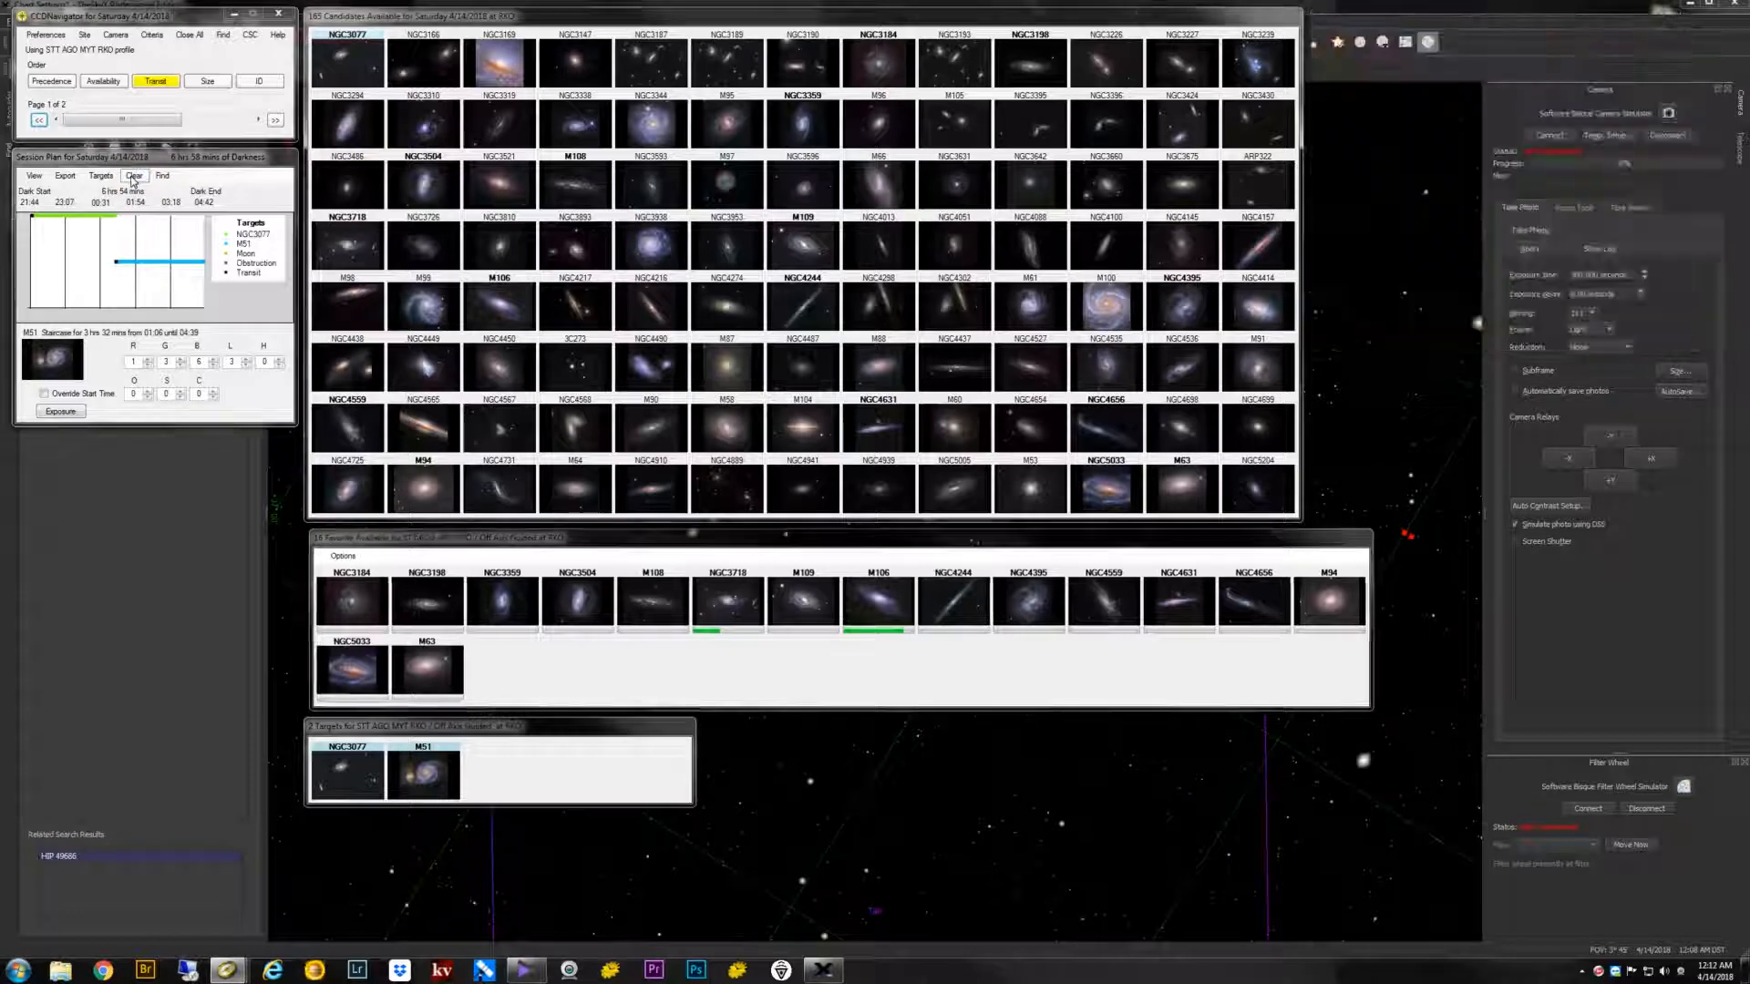
# Load the saved equipment profile STT TAK MYT RKO.
pyautogui.click(41, 37)
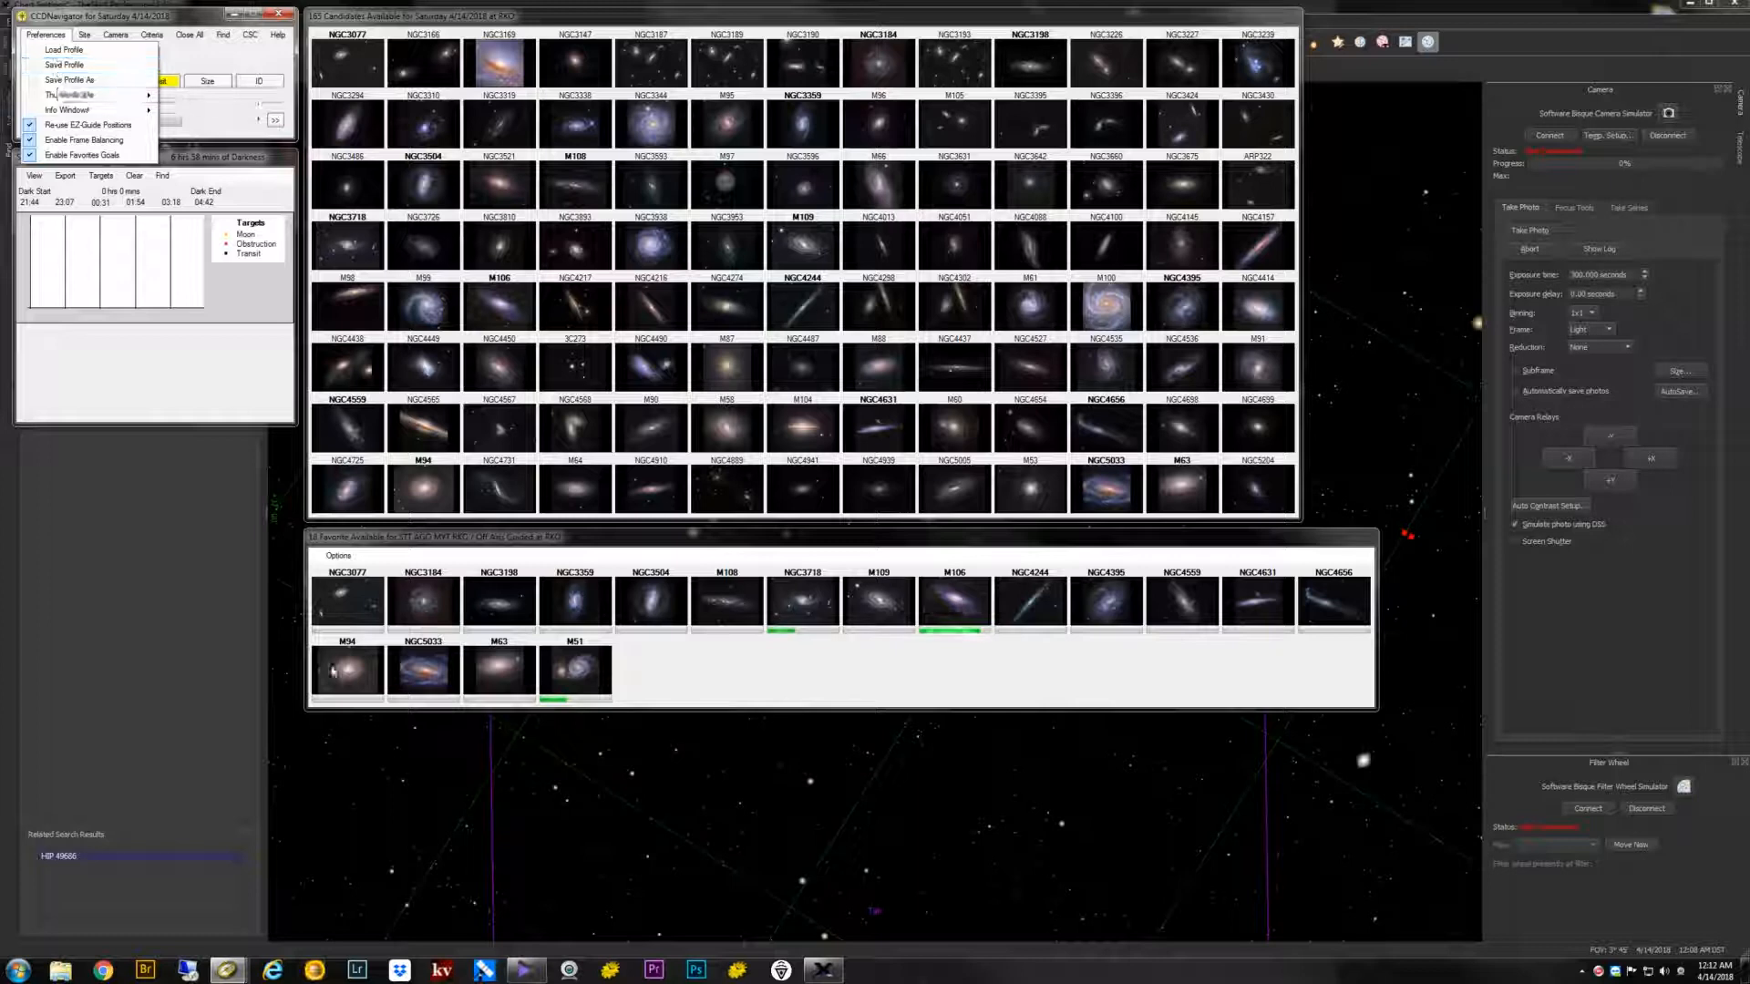
pyautogui.click(58, 65)
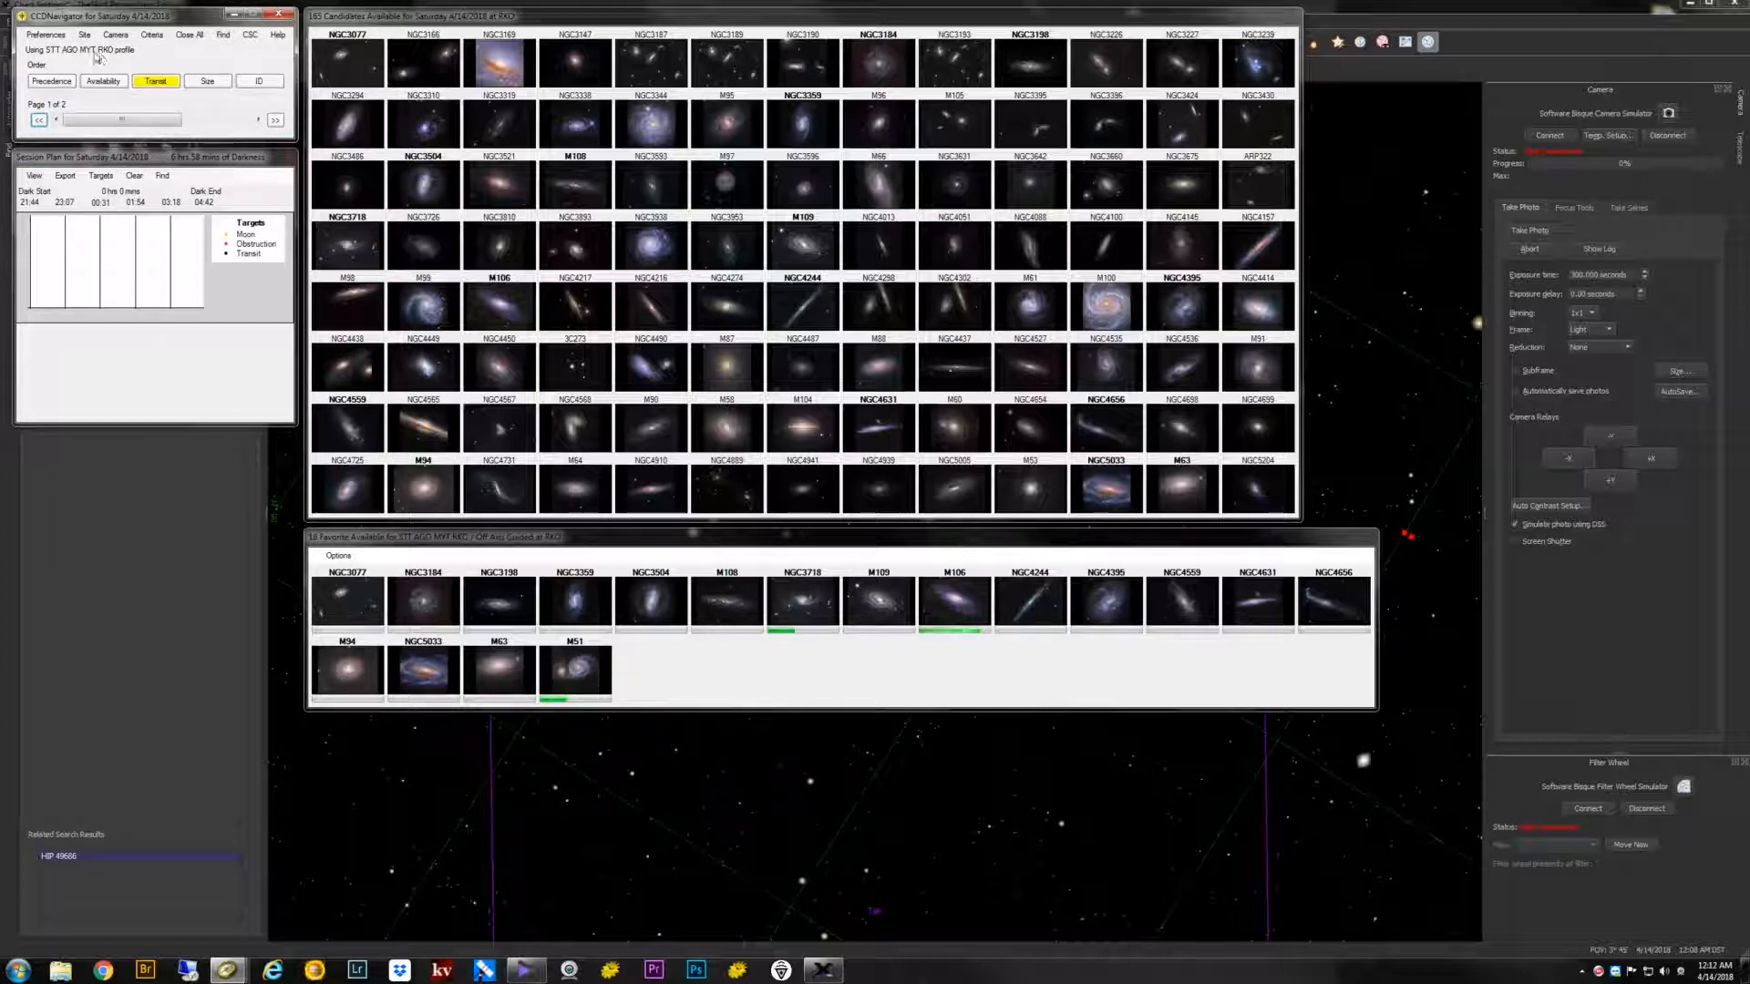
pyautogui.click(54, 39)
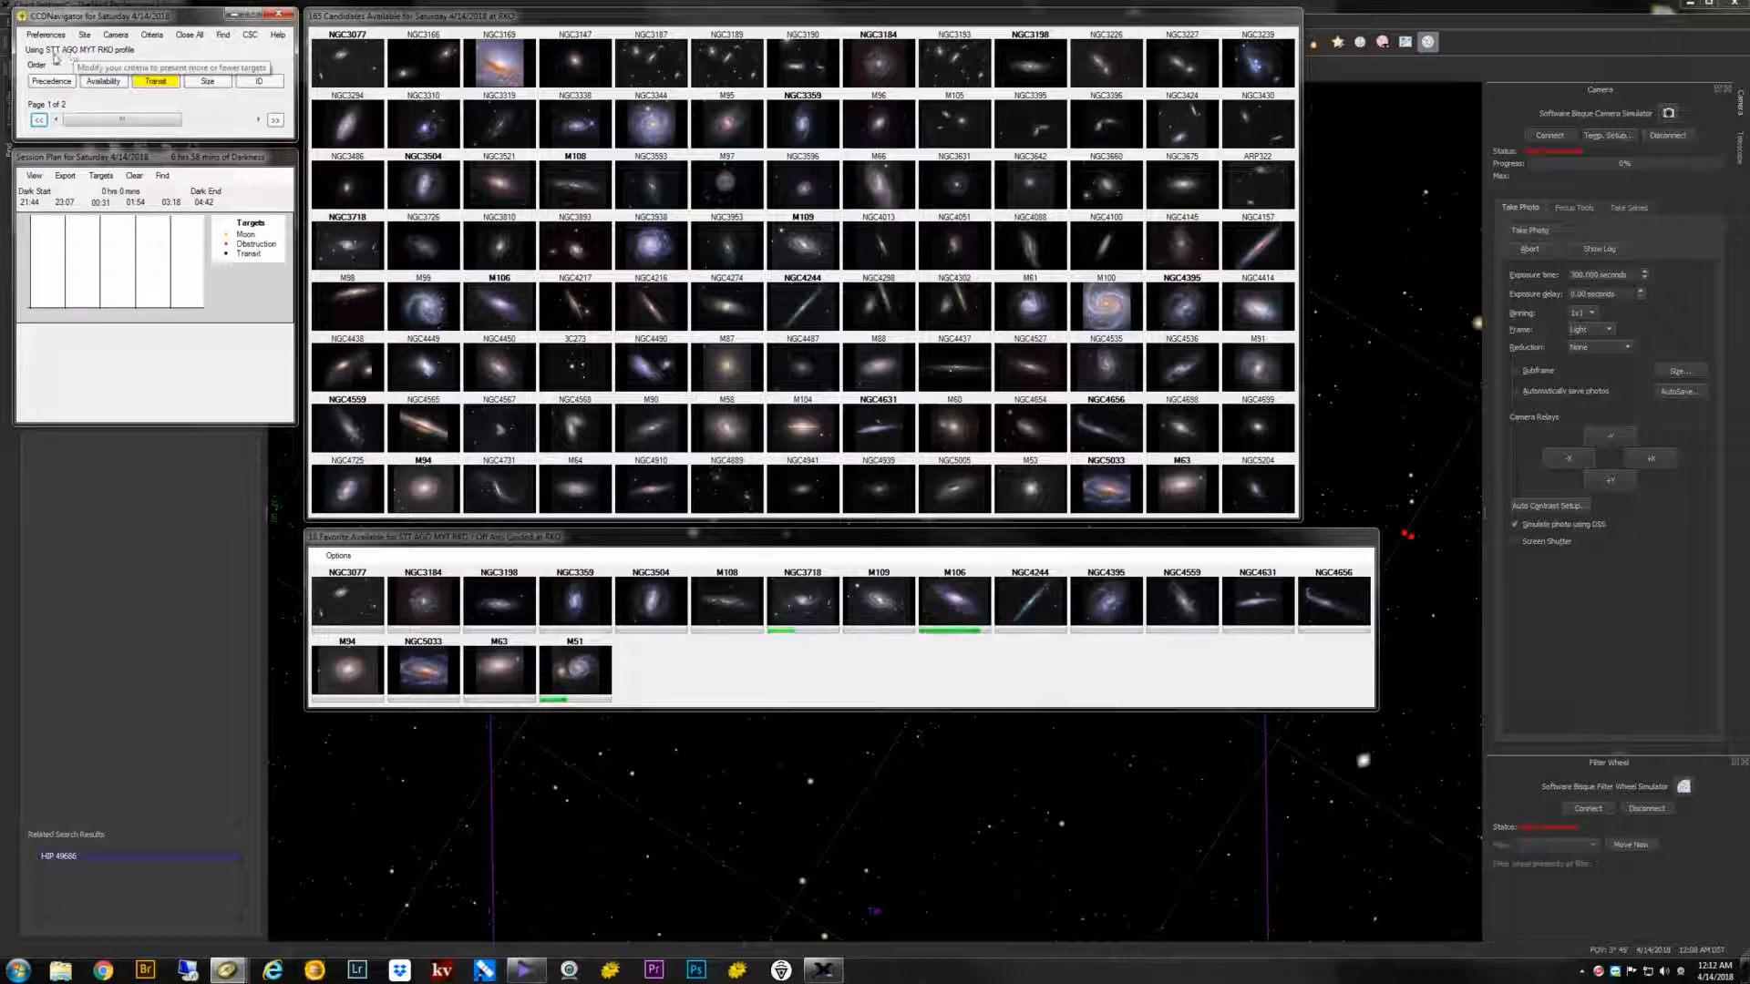
pyautogui.click(52, 39)
pyautogui.click(53, 41)
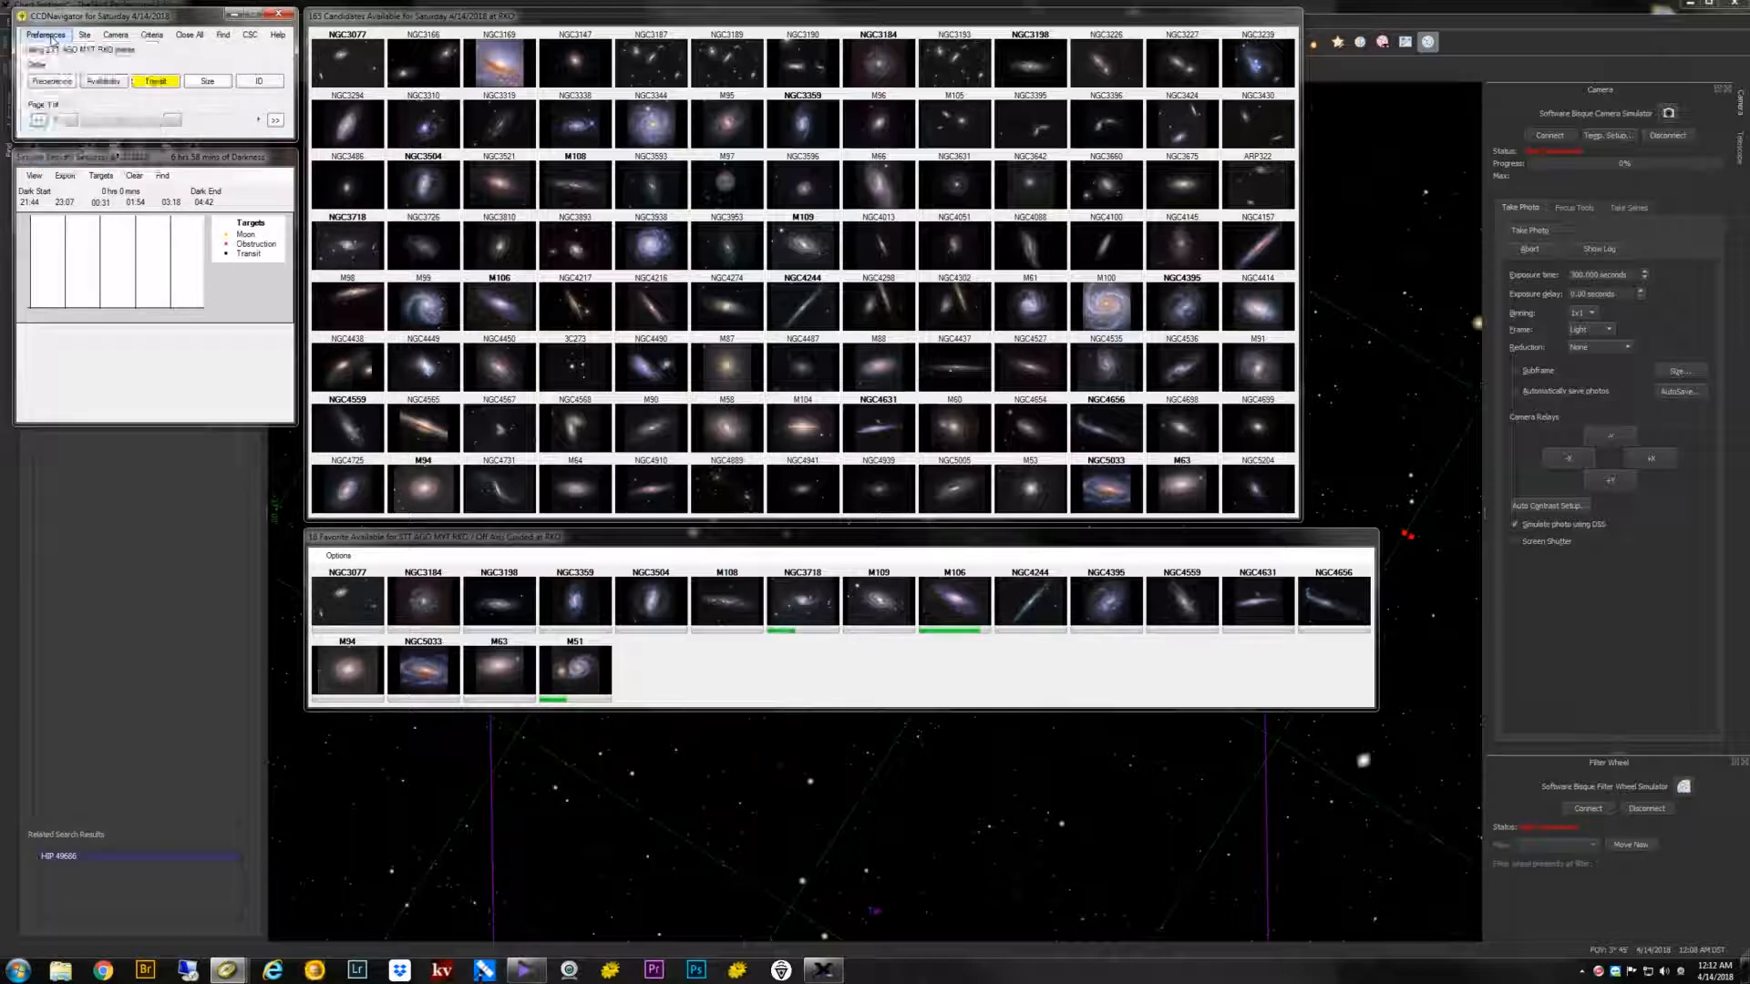
pyautogui.click(53, 39)
pyautogui.click(53, 52)
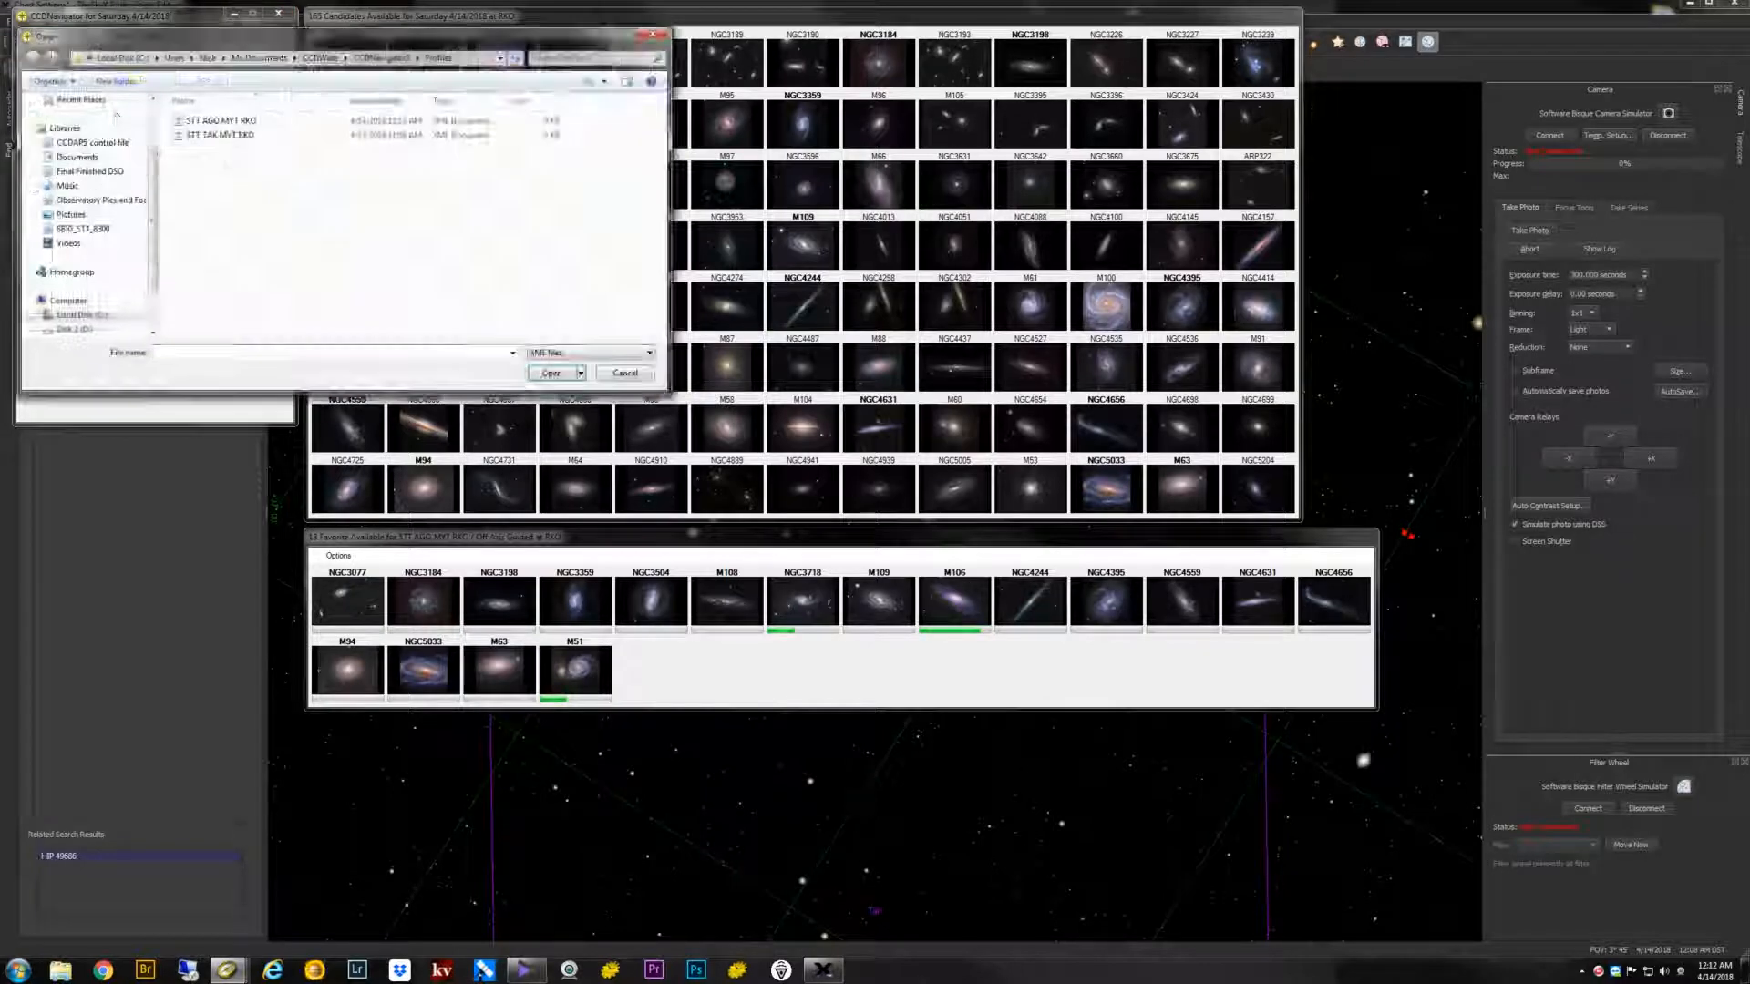
pyautogui.doubleClick(218, 139)
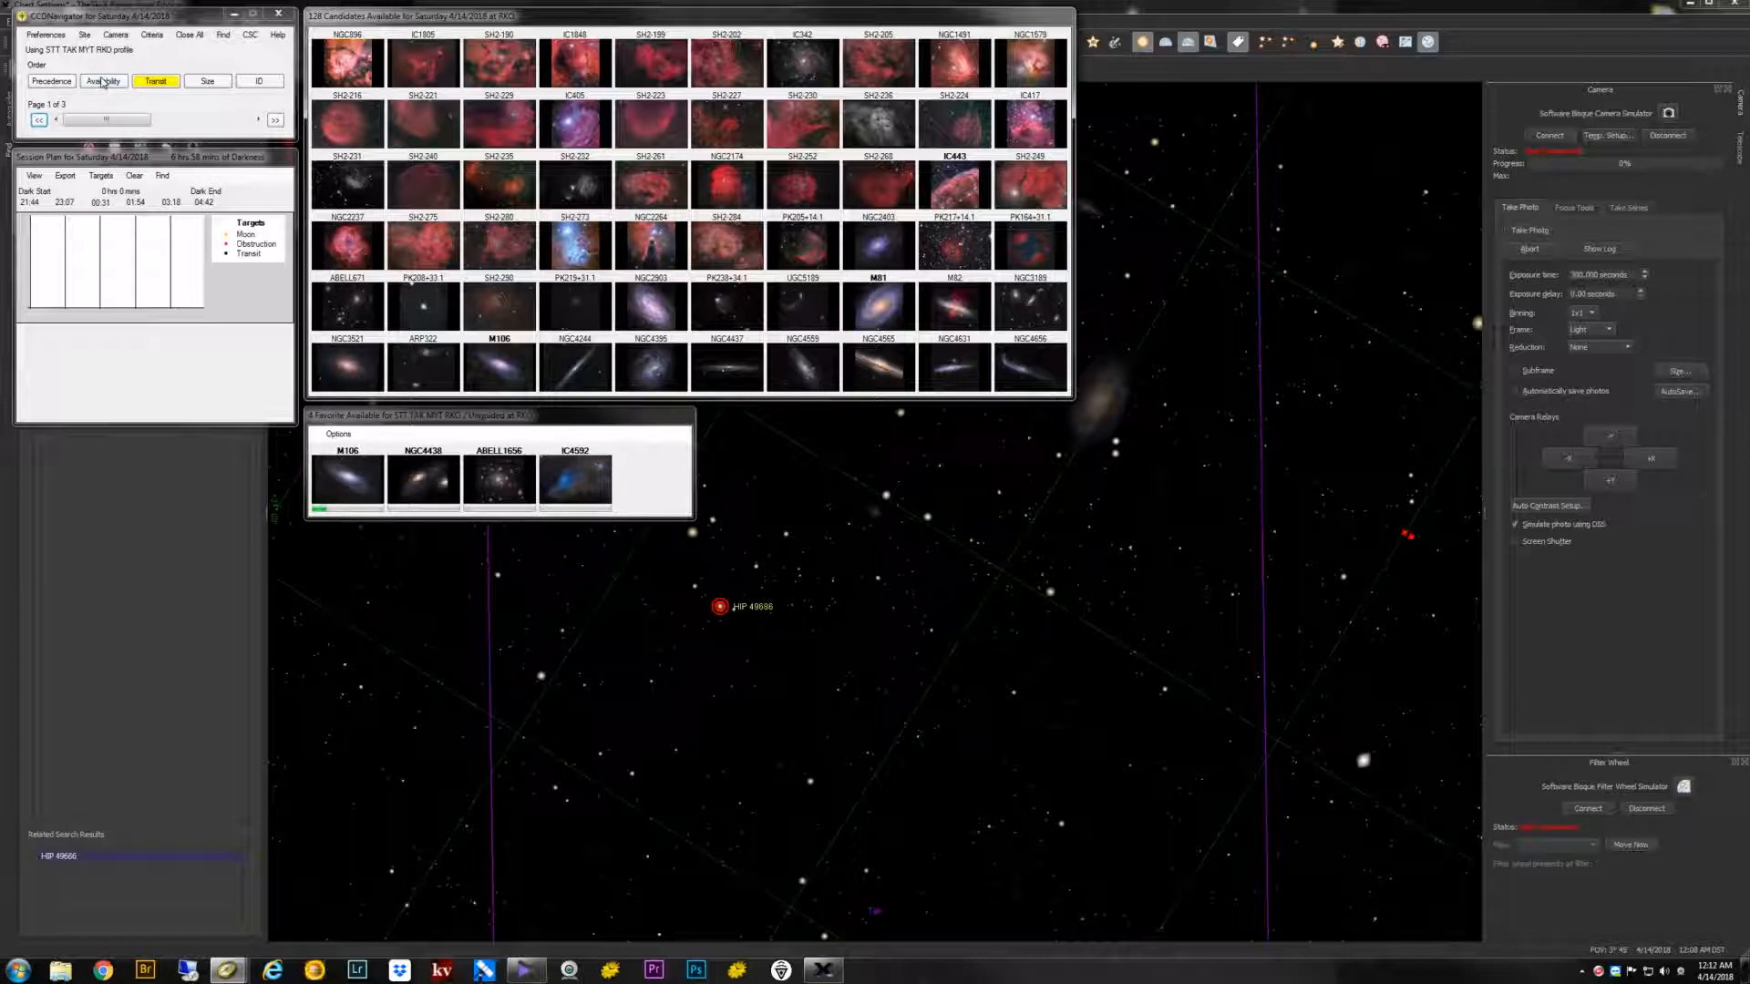
# Compare the candidates when ordered by precedence, by availability and by transit.
pyautogui.click(51, 81)
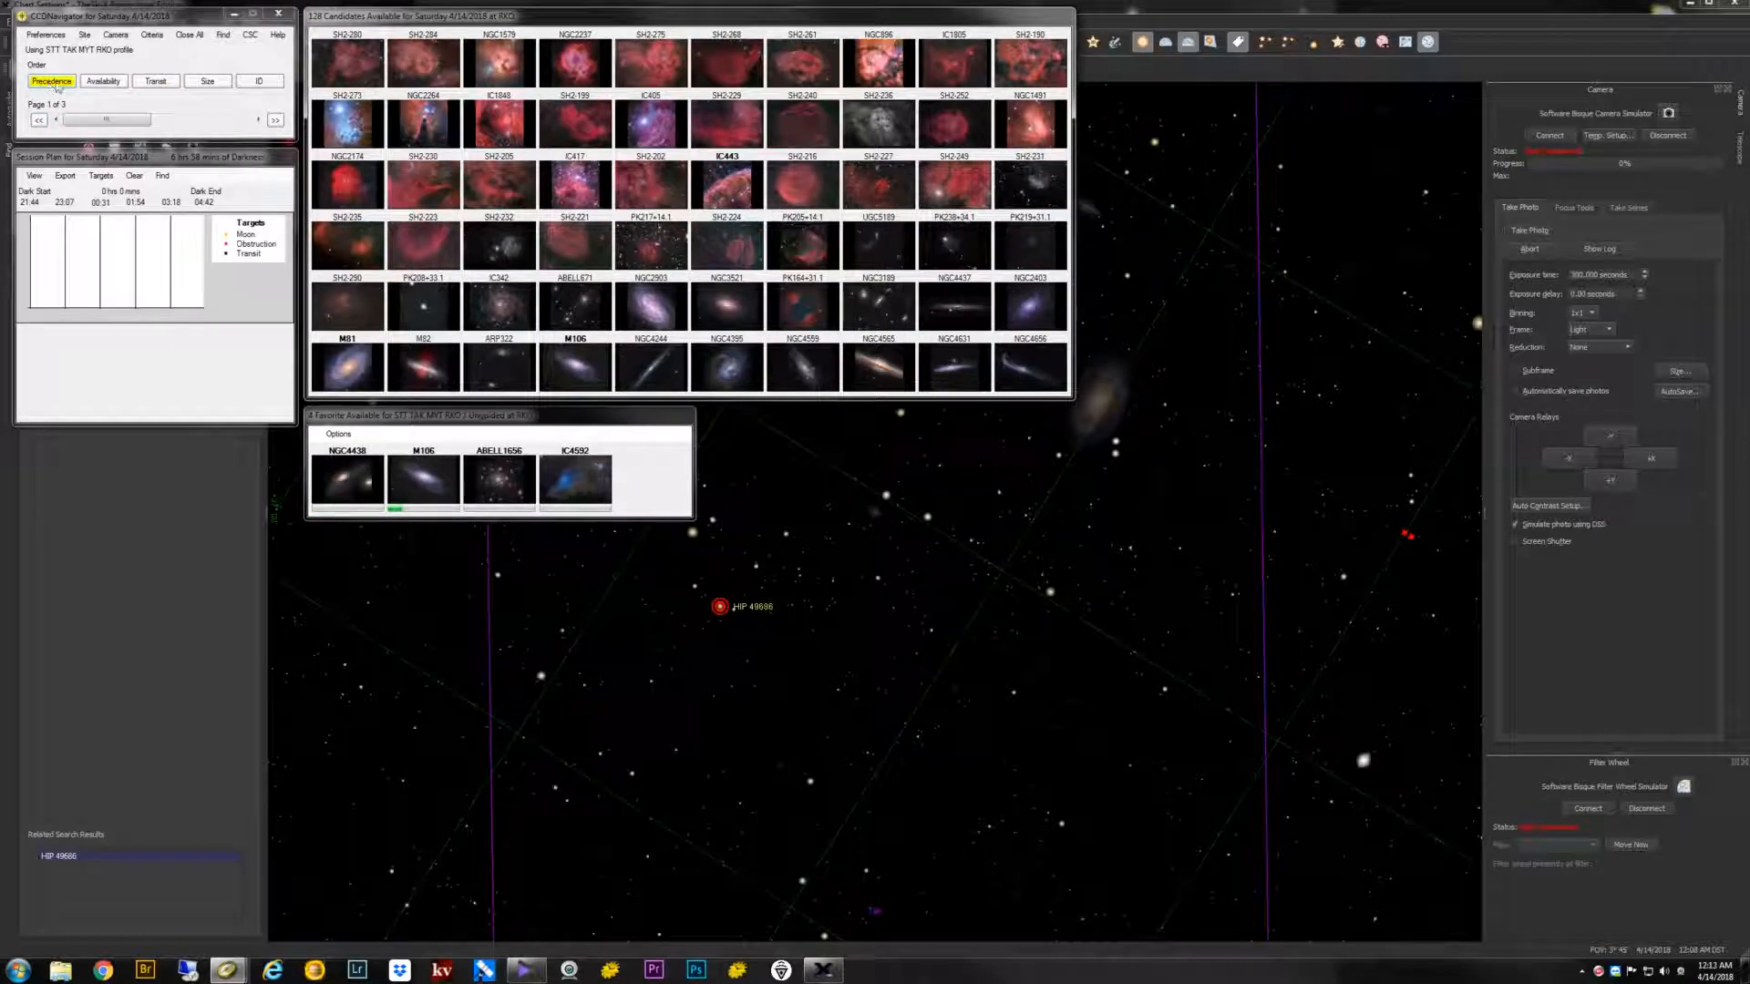
pyautogui.click(104, 82)
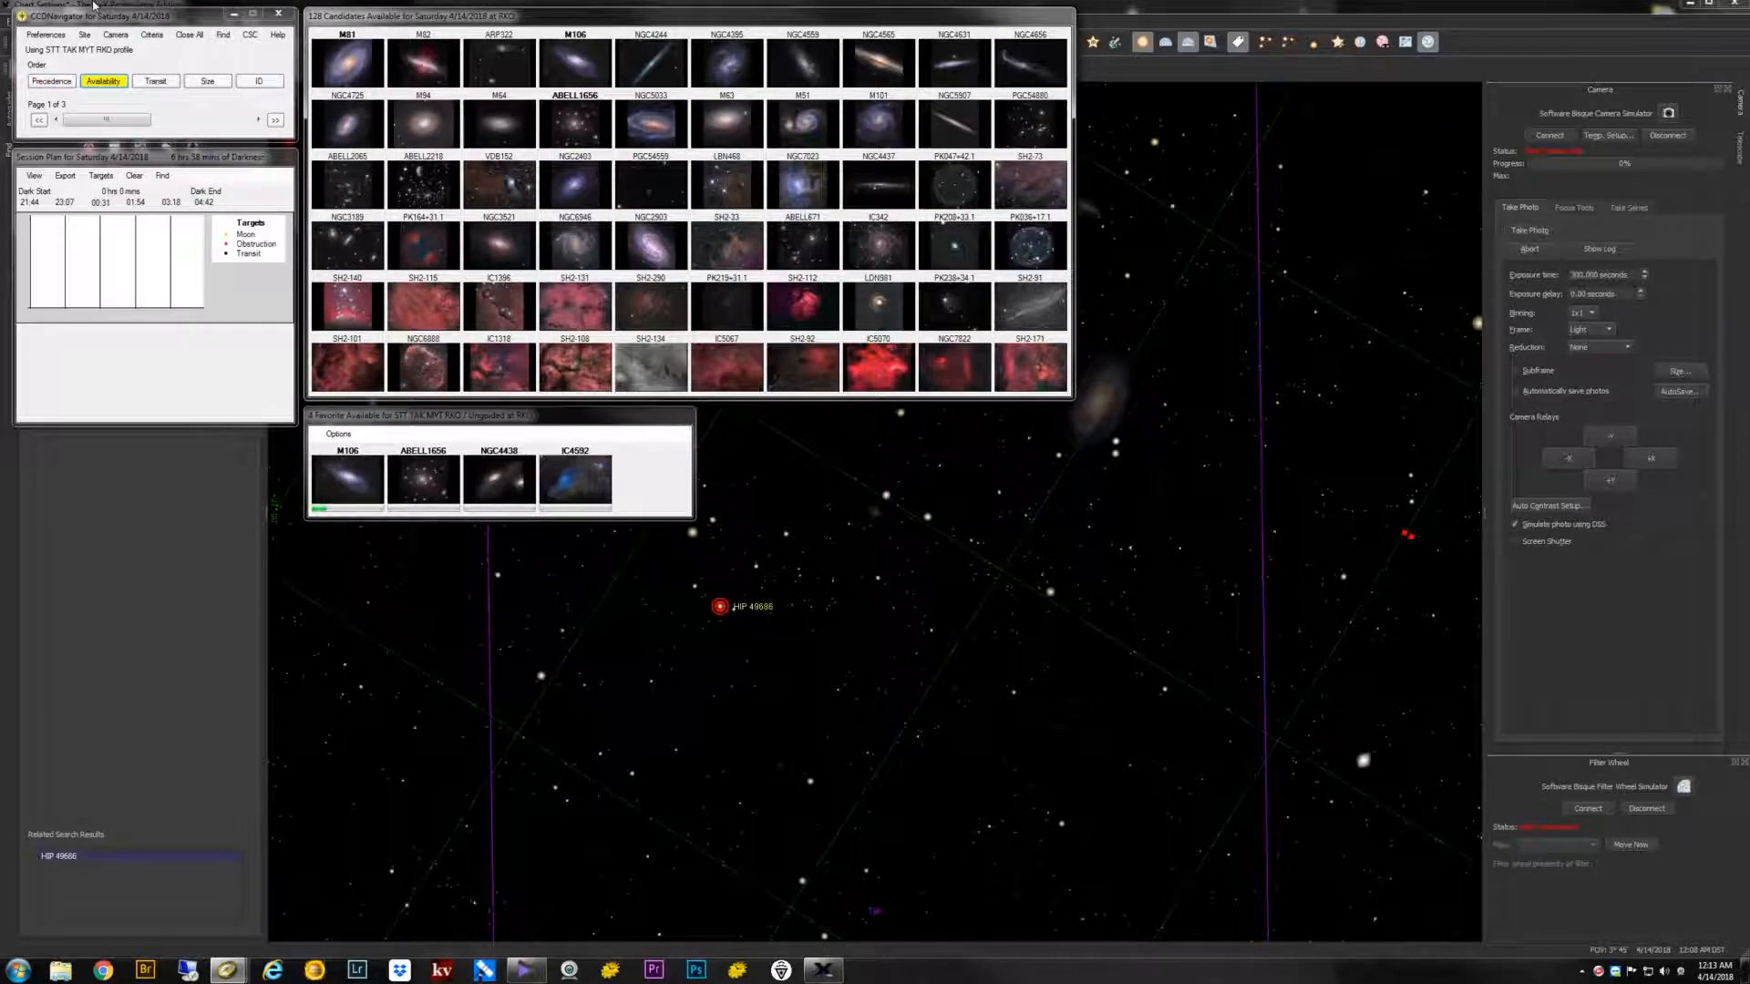
pyautogui.click(152, 85)
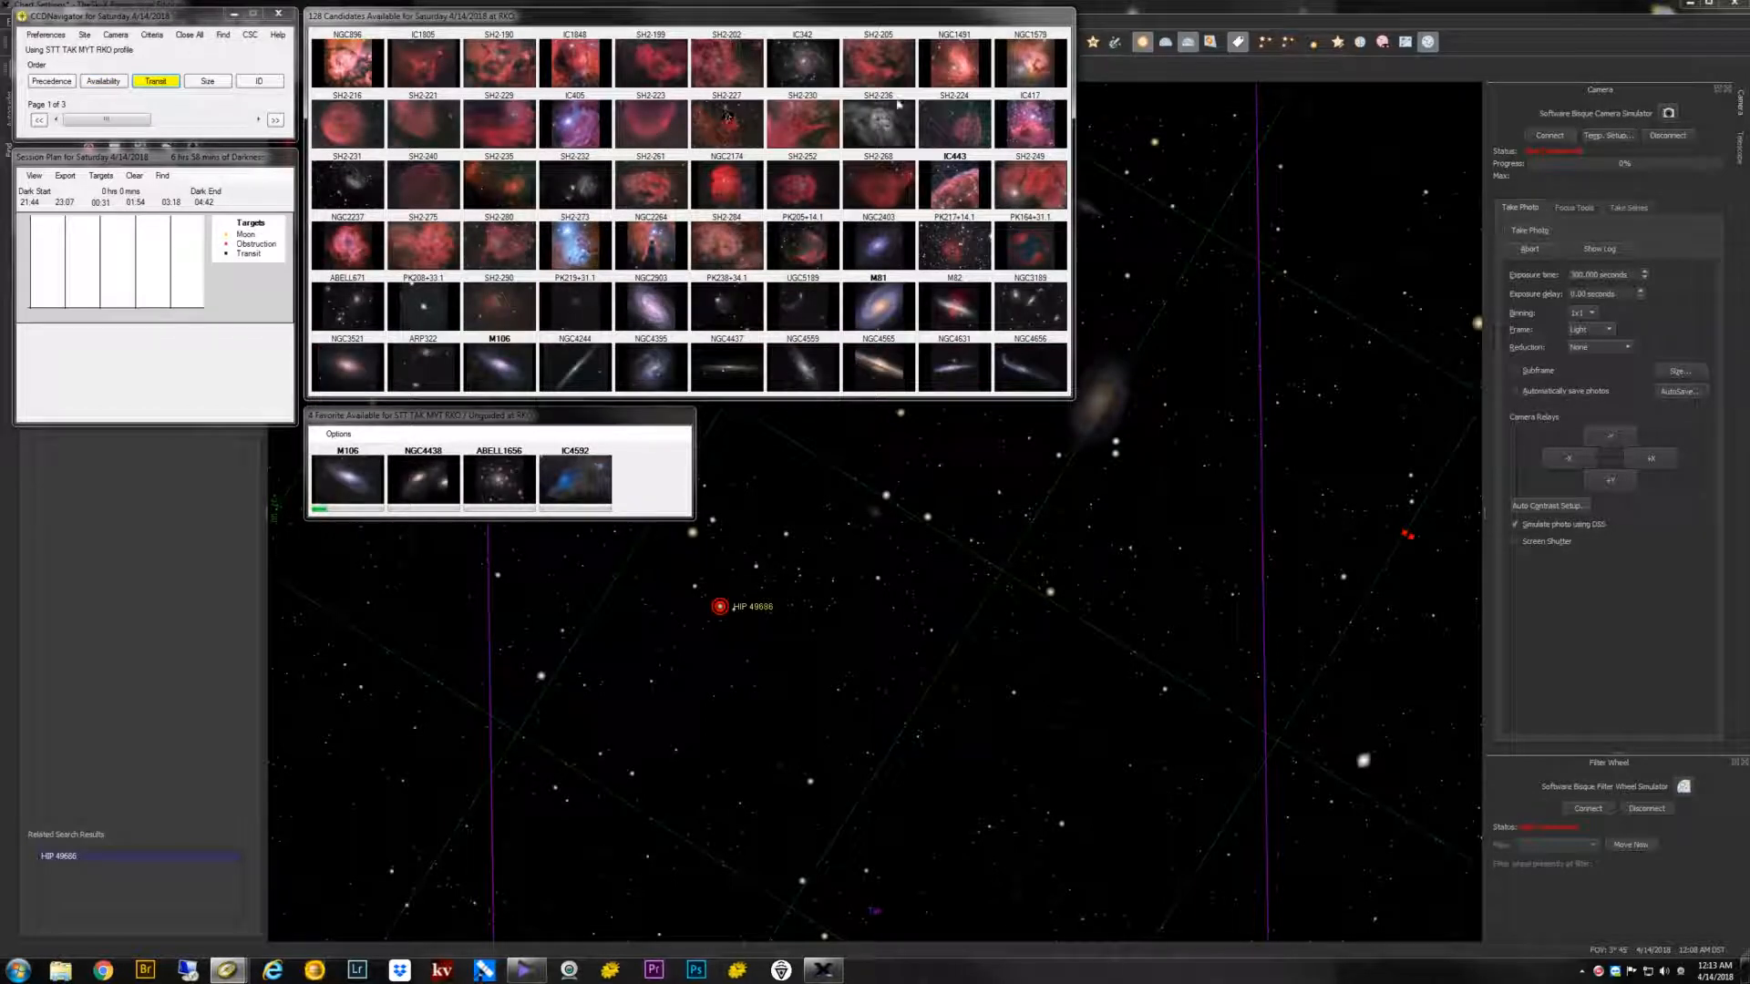
pyautogui.moveTo(726, 207)
# Restrict the candidate criteria to targets that transit during darkness.
pyautogui.click(152, 35)
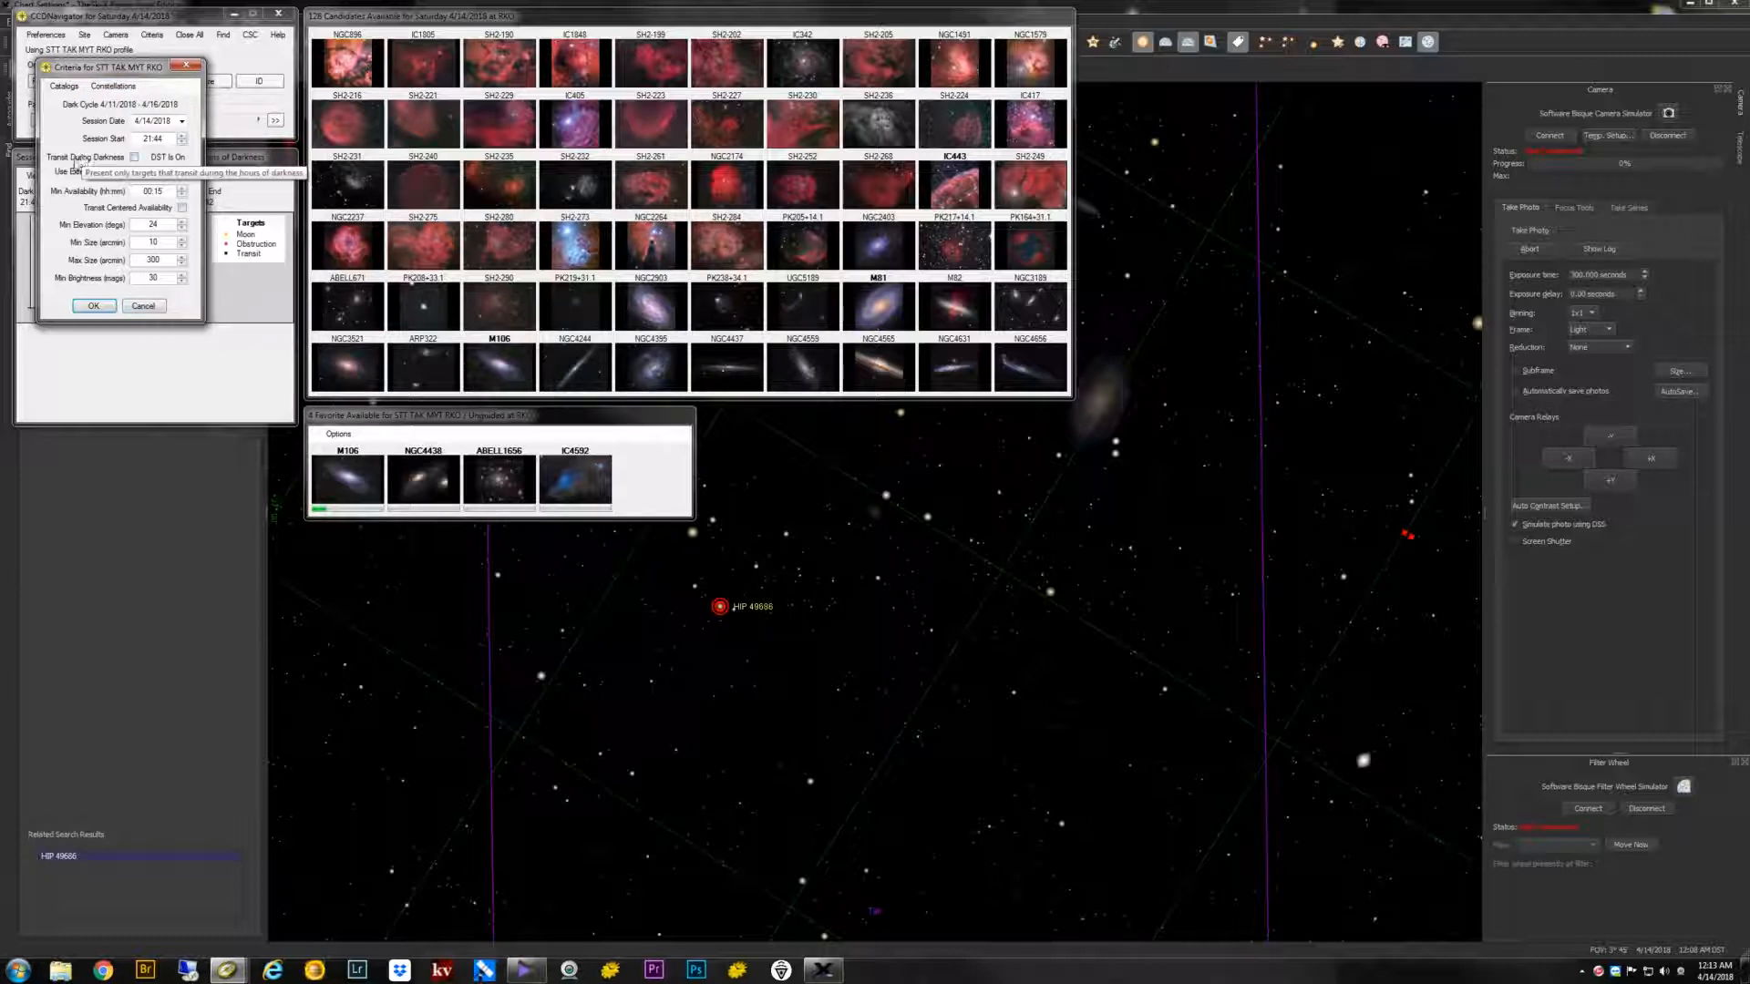
pyautogui.click(134, 156)
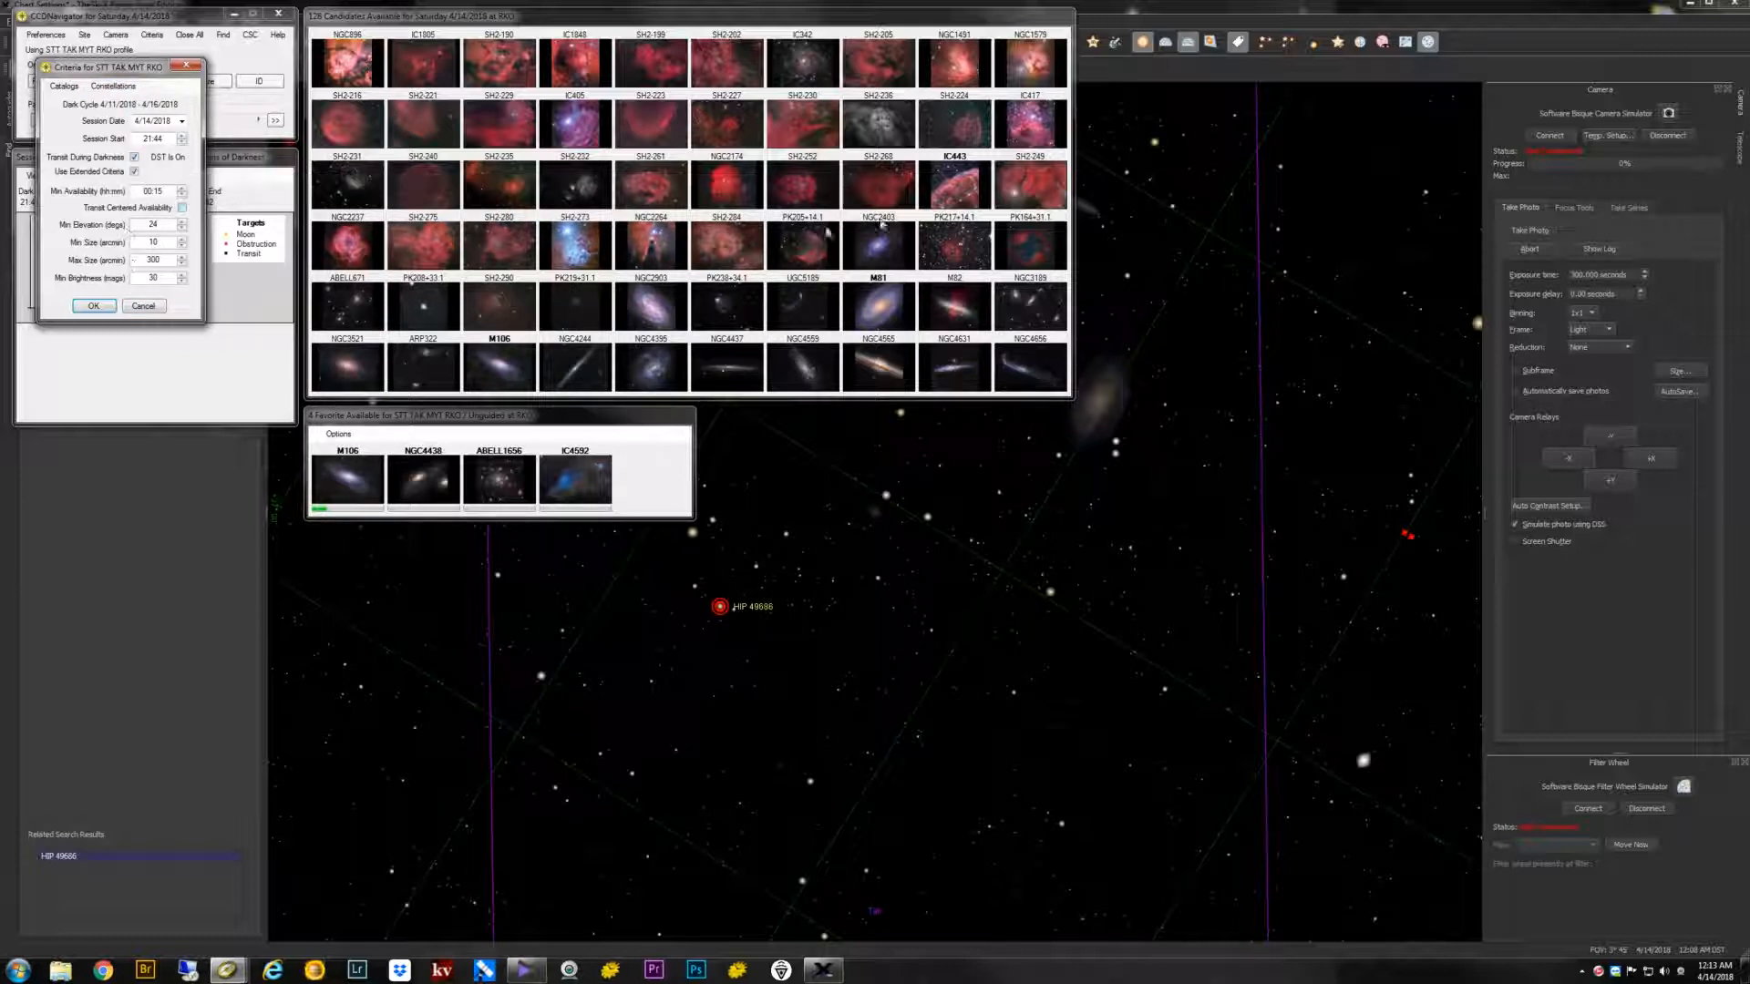
pyautogui.click(86, 306)
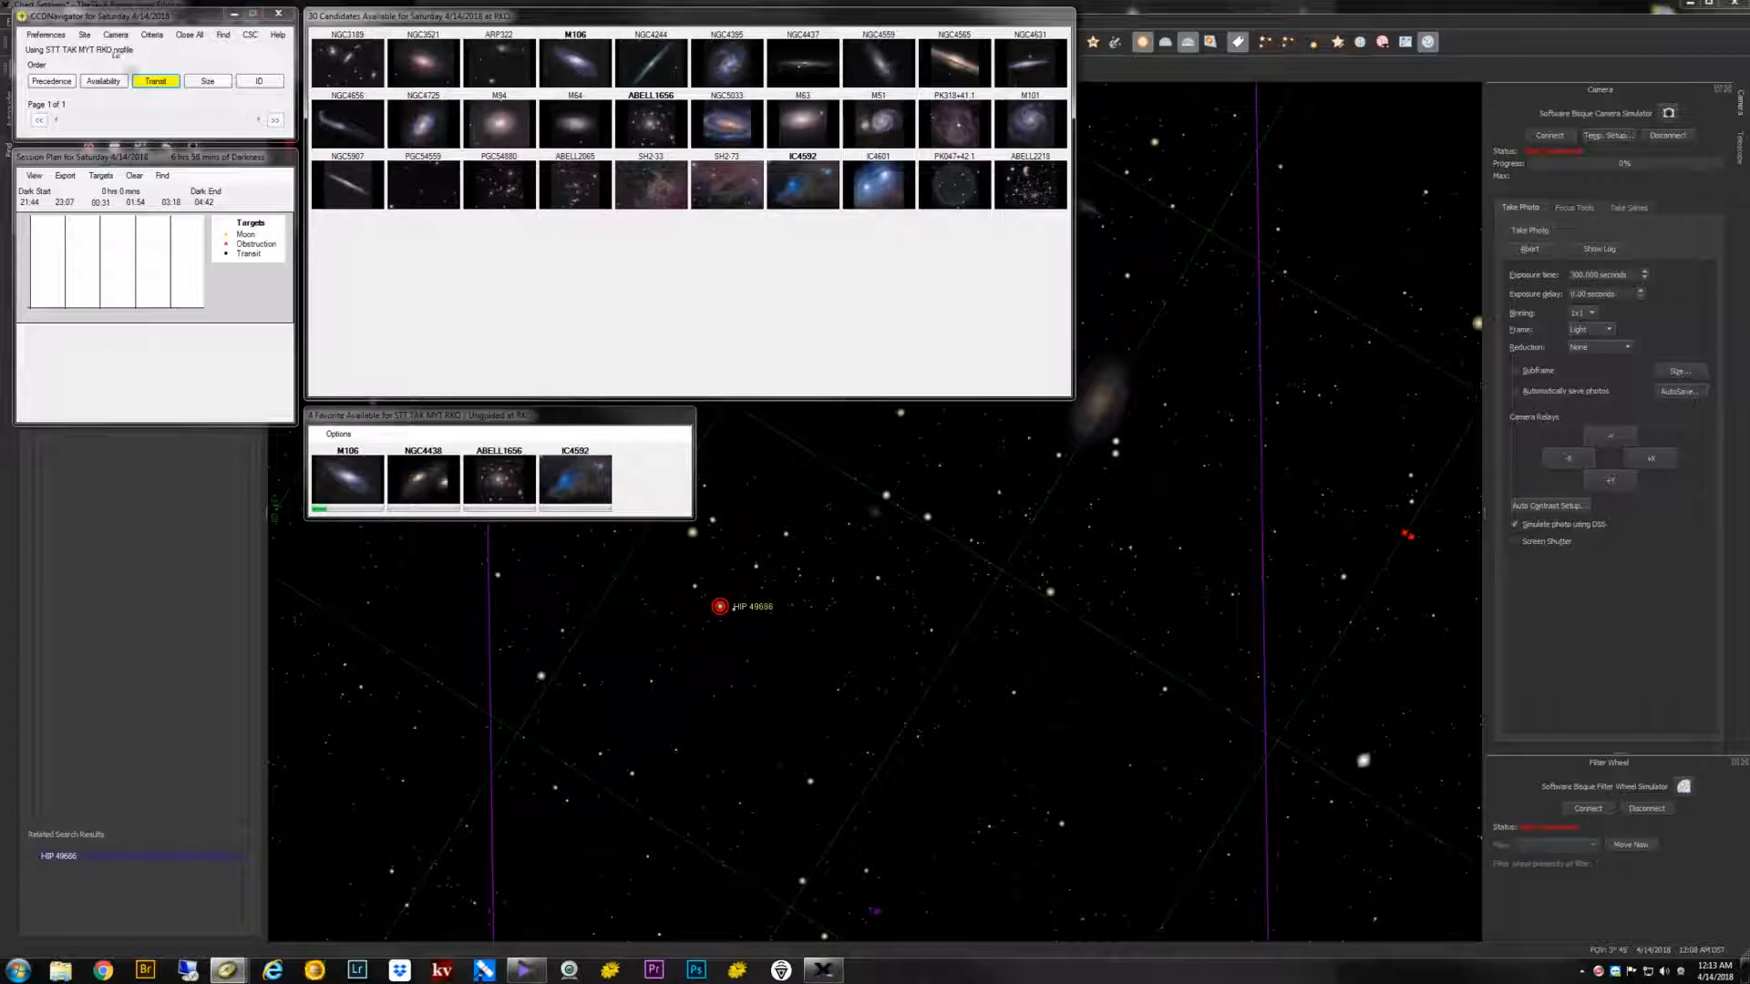
# Turn off the transit-during-darkness restriction in the candidate criteria.
pyautogui.click(151, 34)
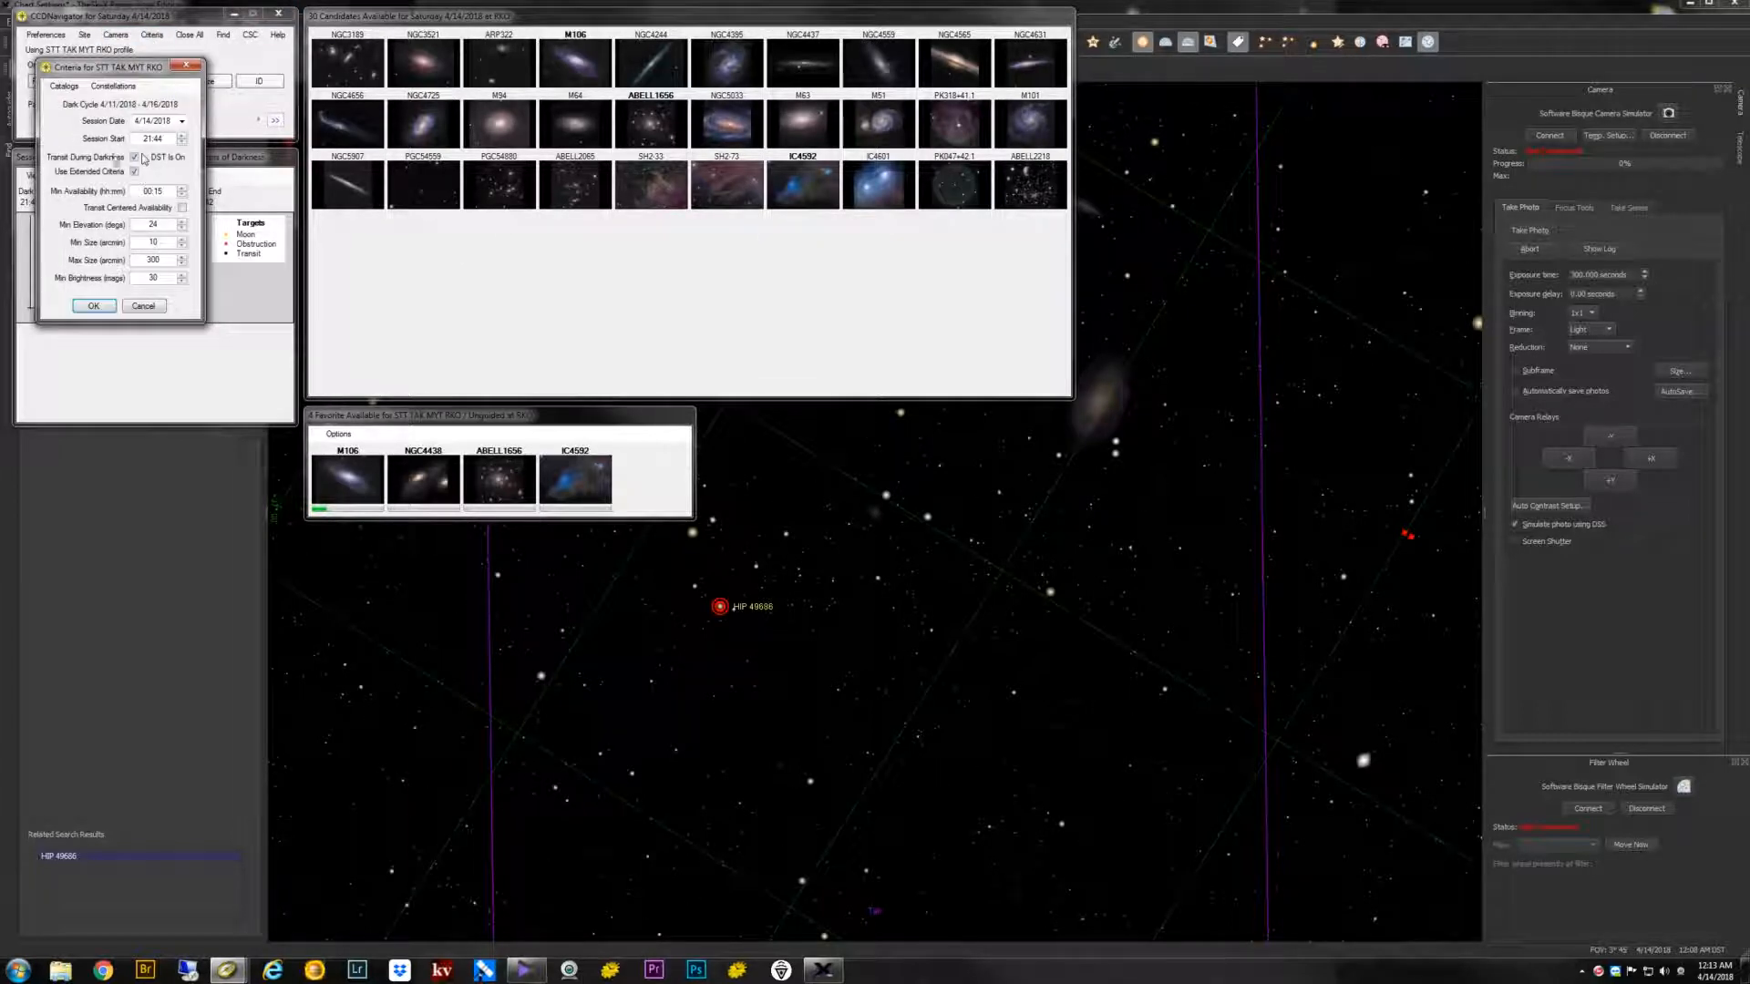
pyautogui.click(134, 156)
pyautogui.click(95, 308)
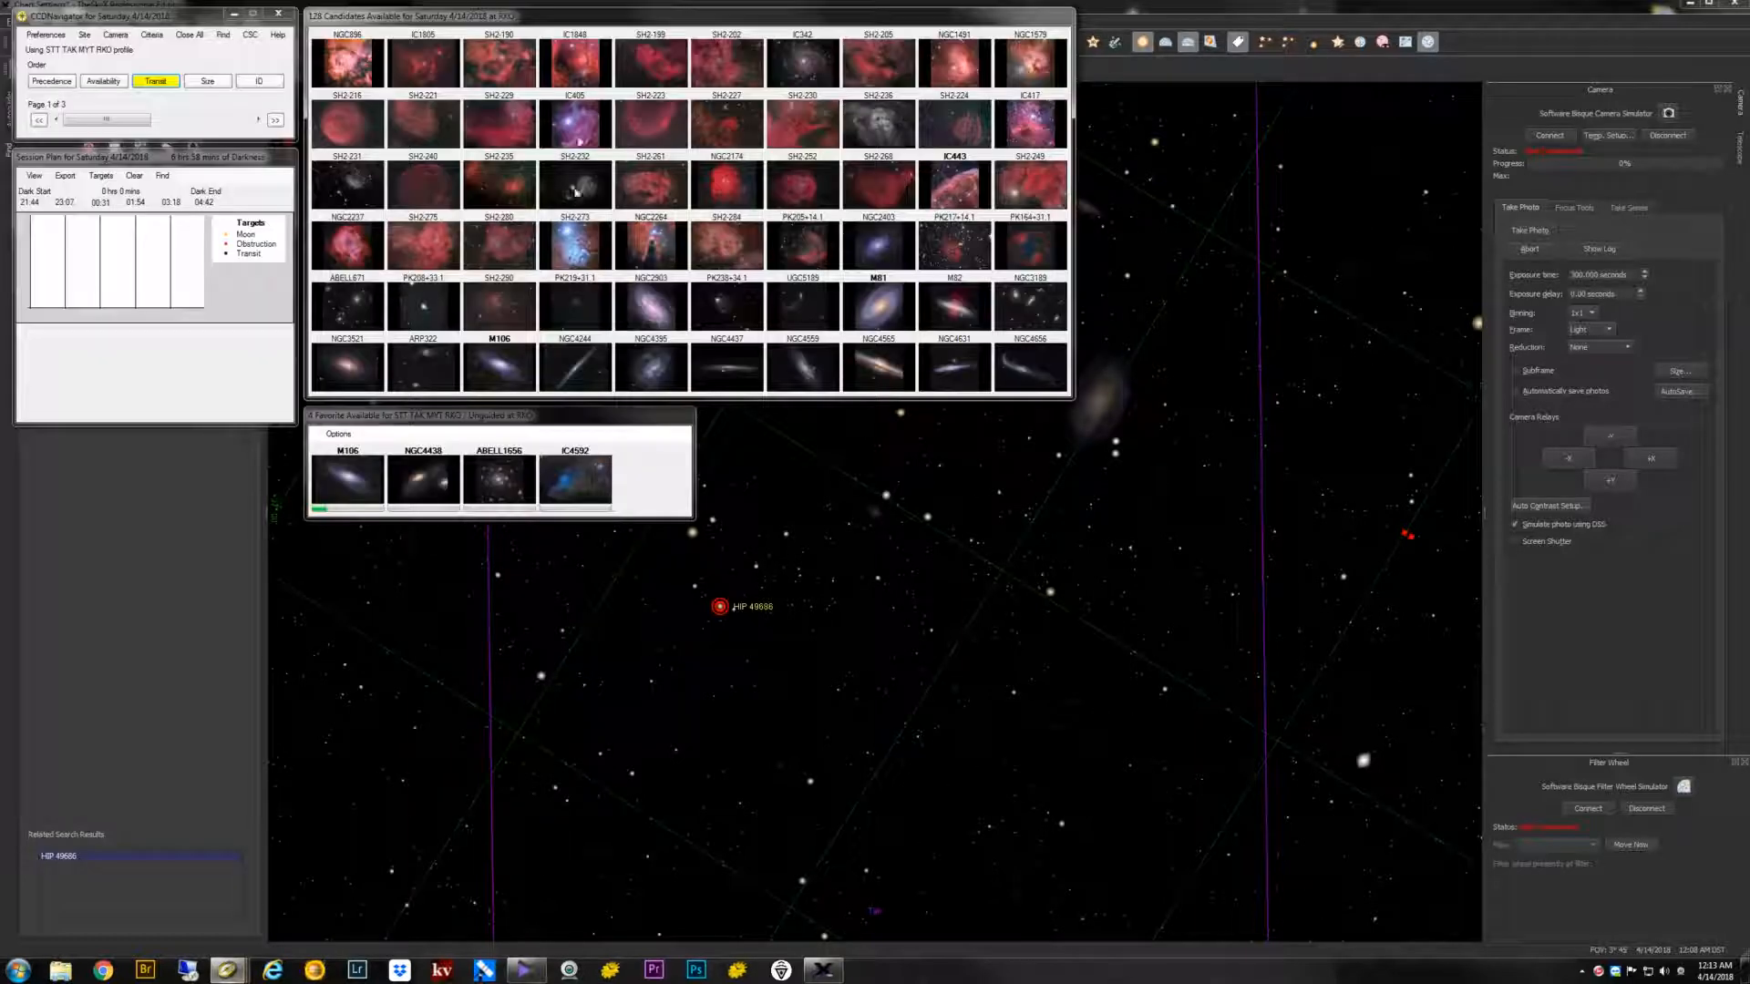
# Examine the availability and elevation details of candidates IC443, NGC2237 and NGC2264, closing each one's details.
pyautogui.click(972, 184)
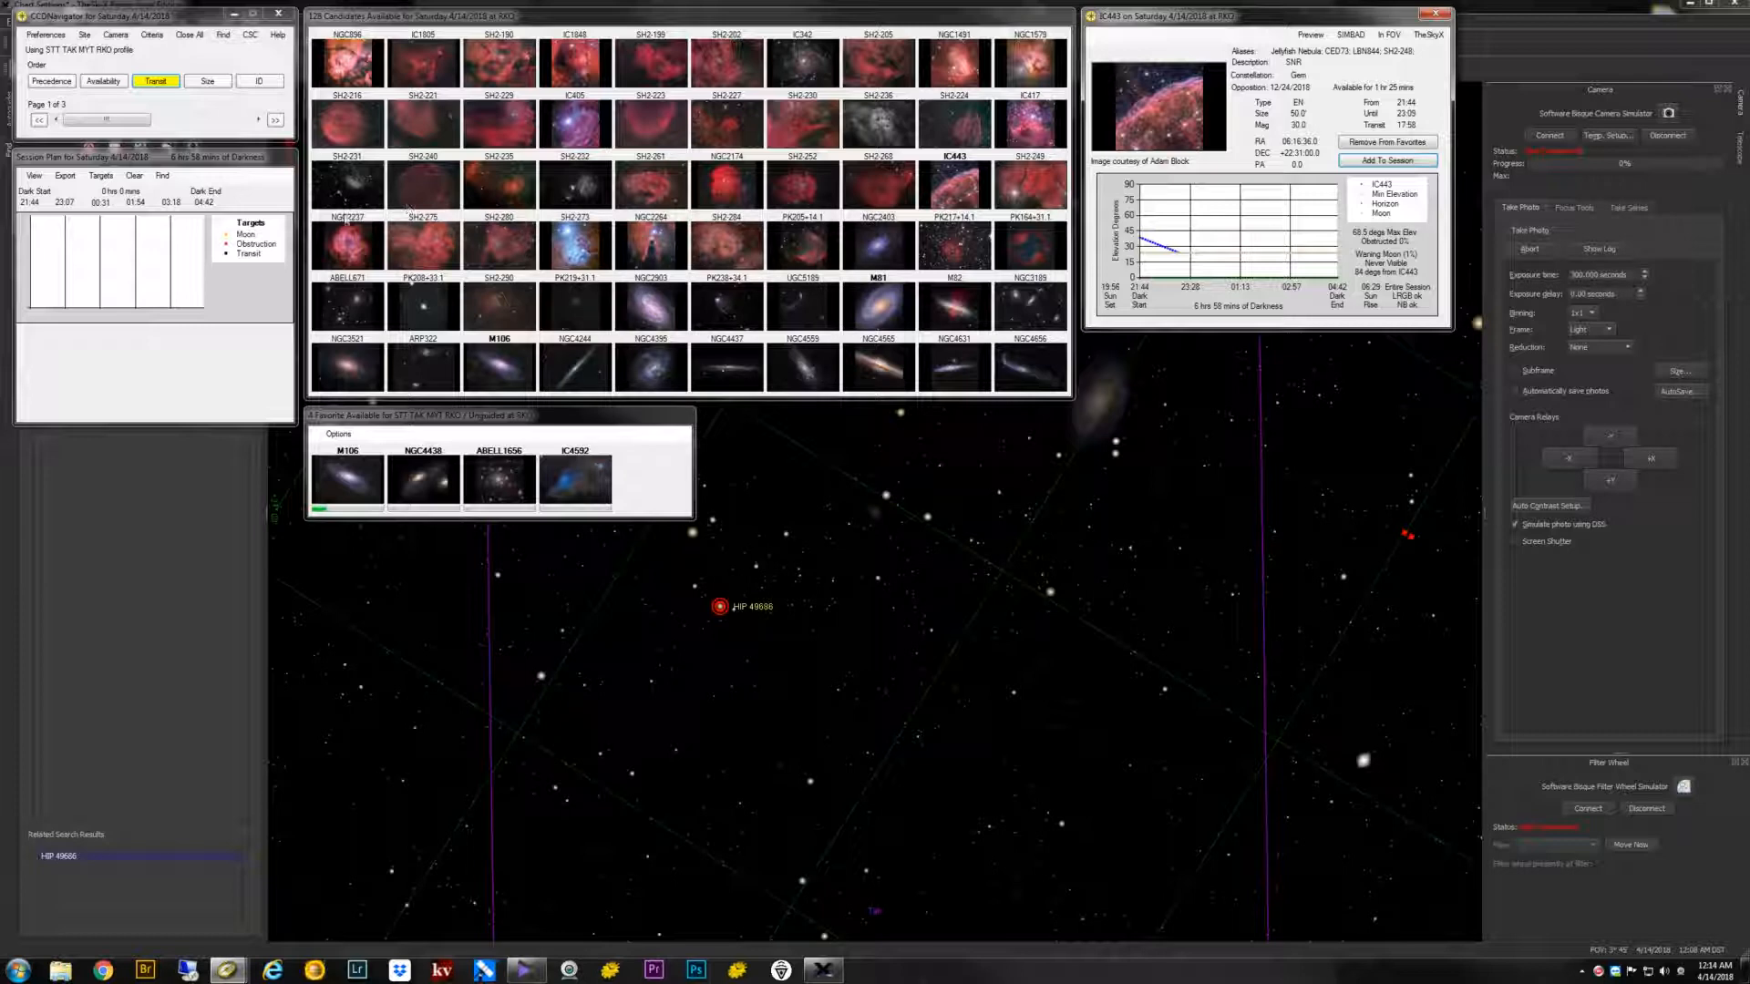
pyautogui.click(360, 244)
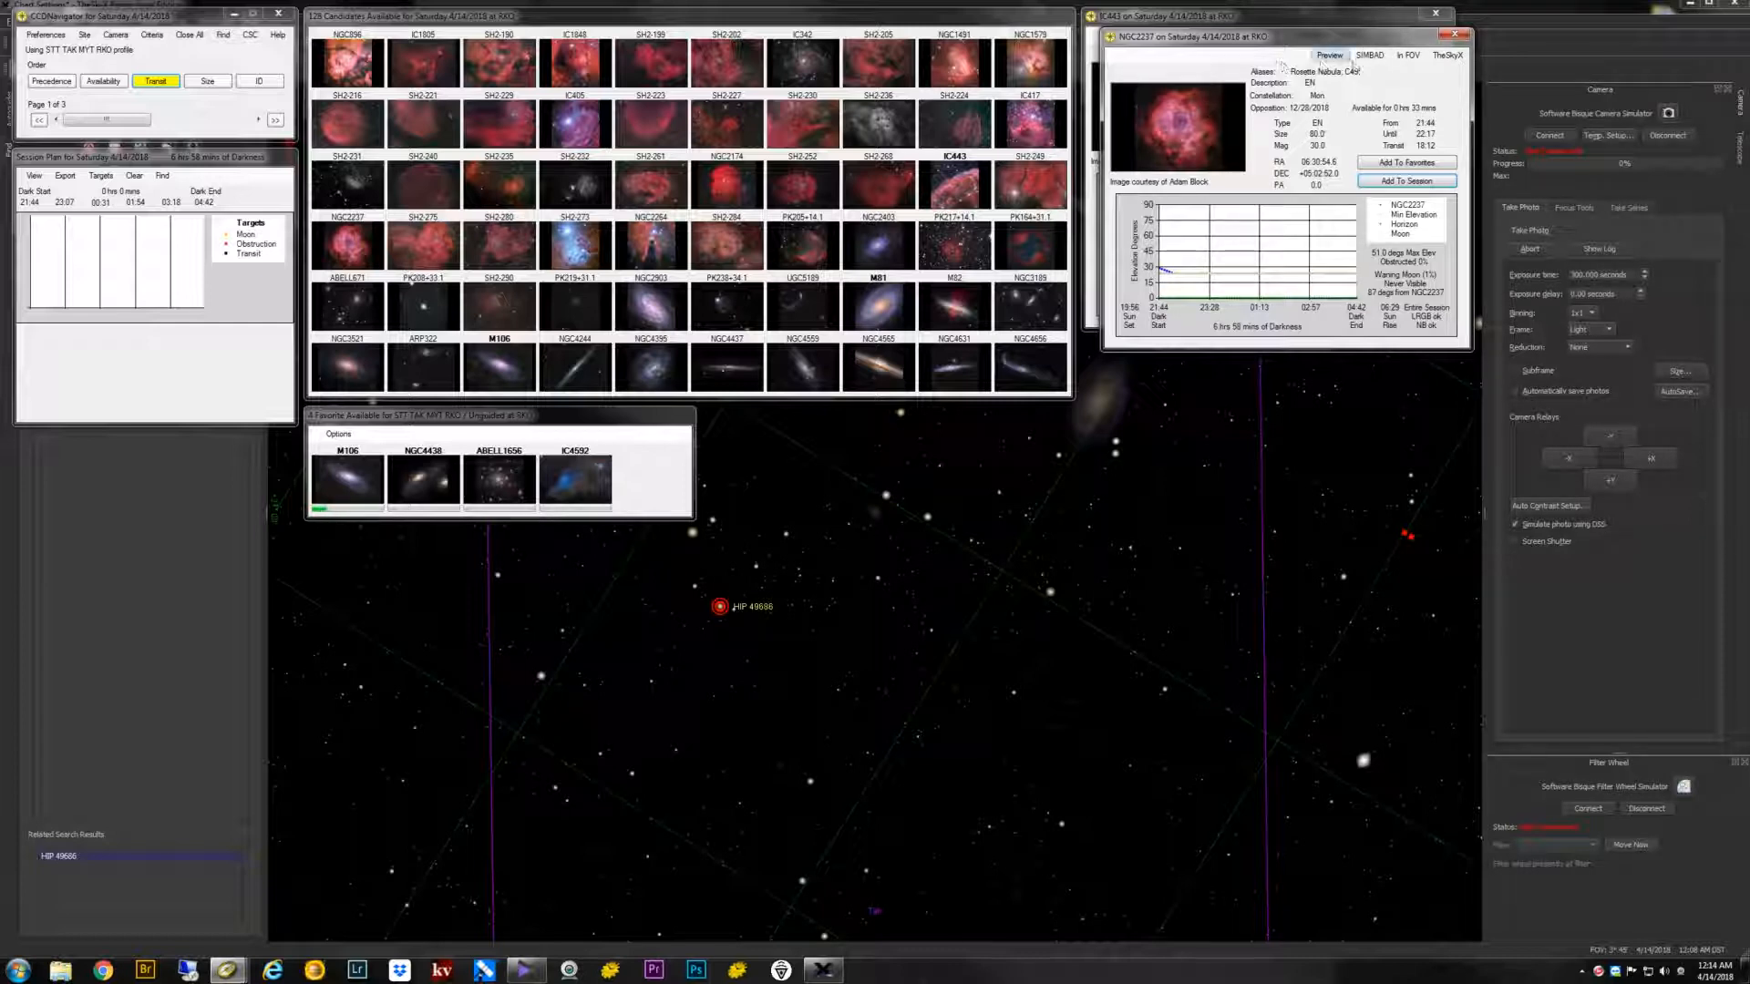
pyautogui.click(1455, 35)
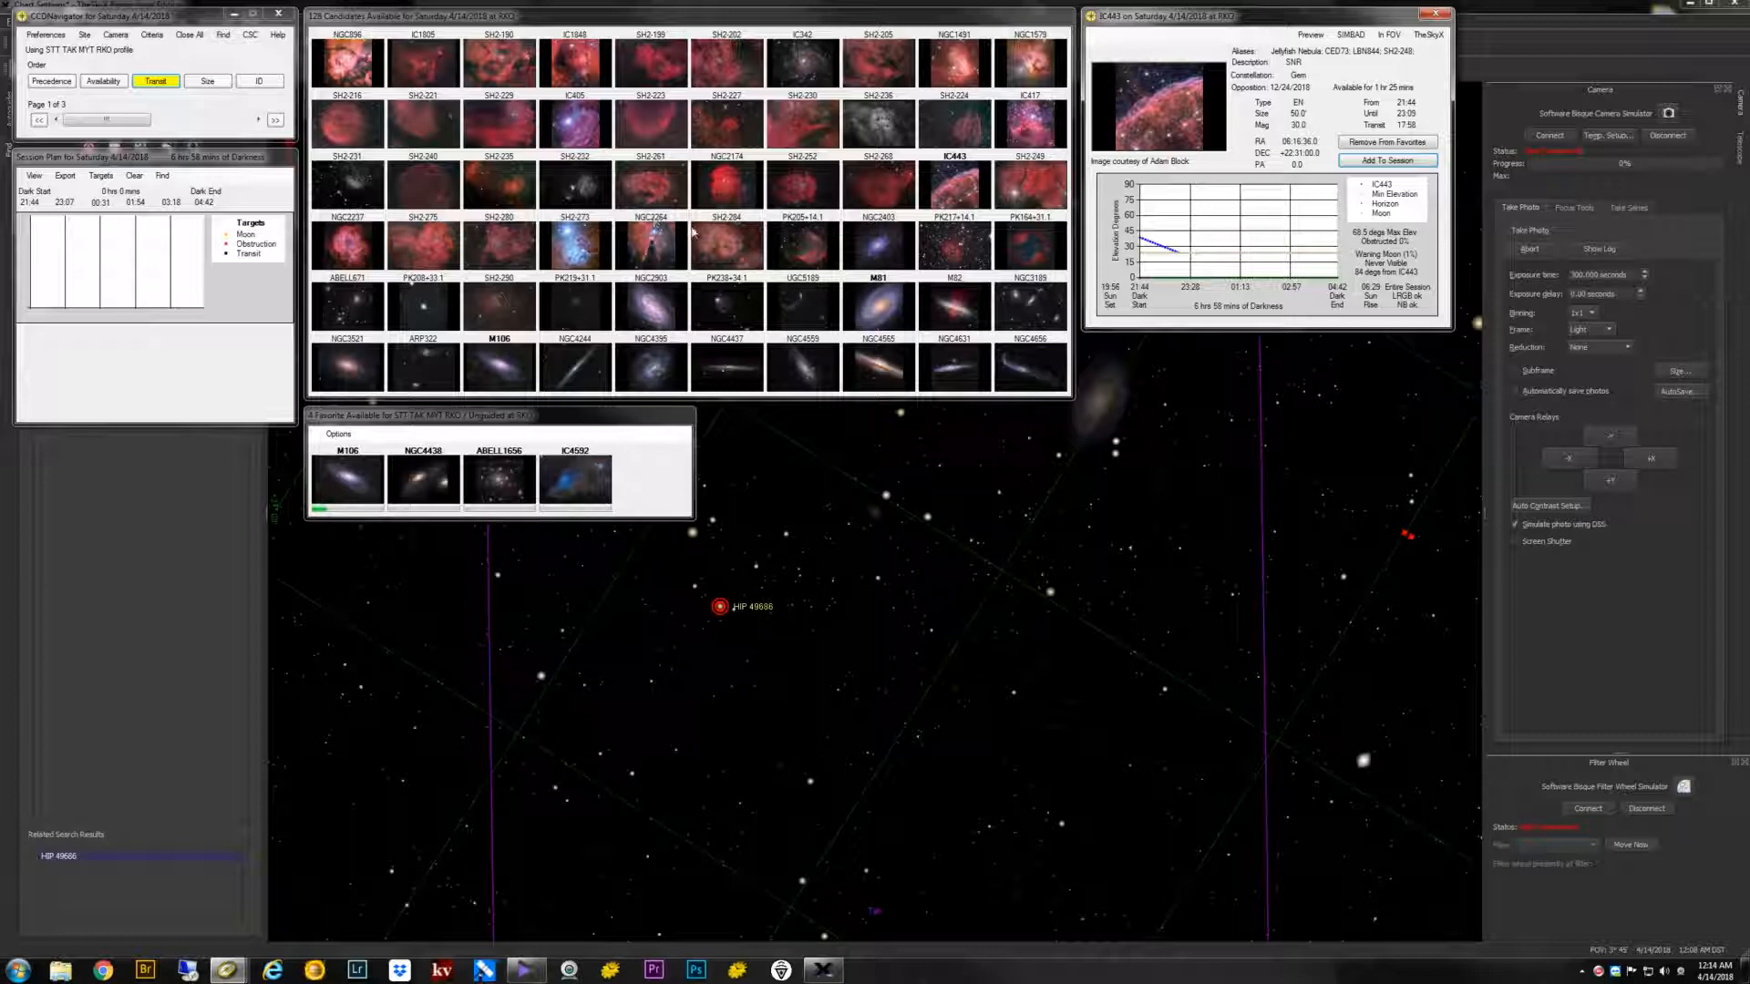
pyautogui.click(679, 253)
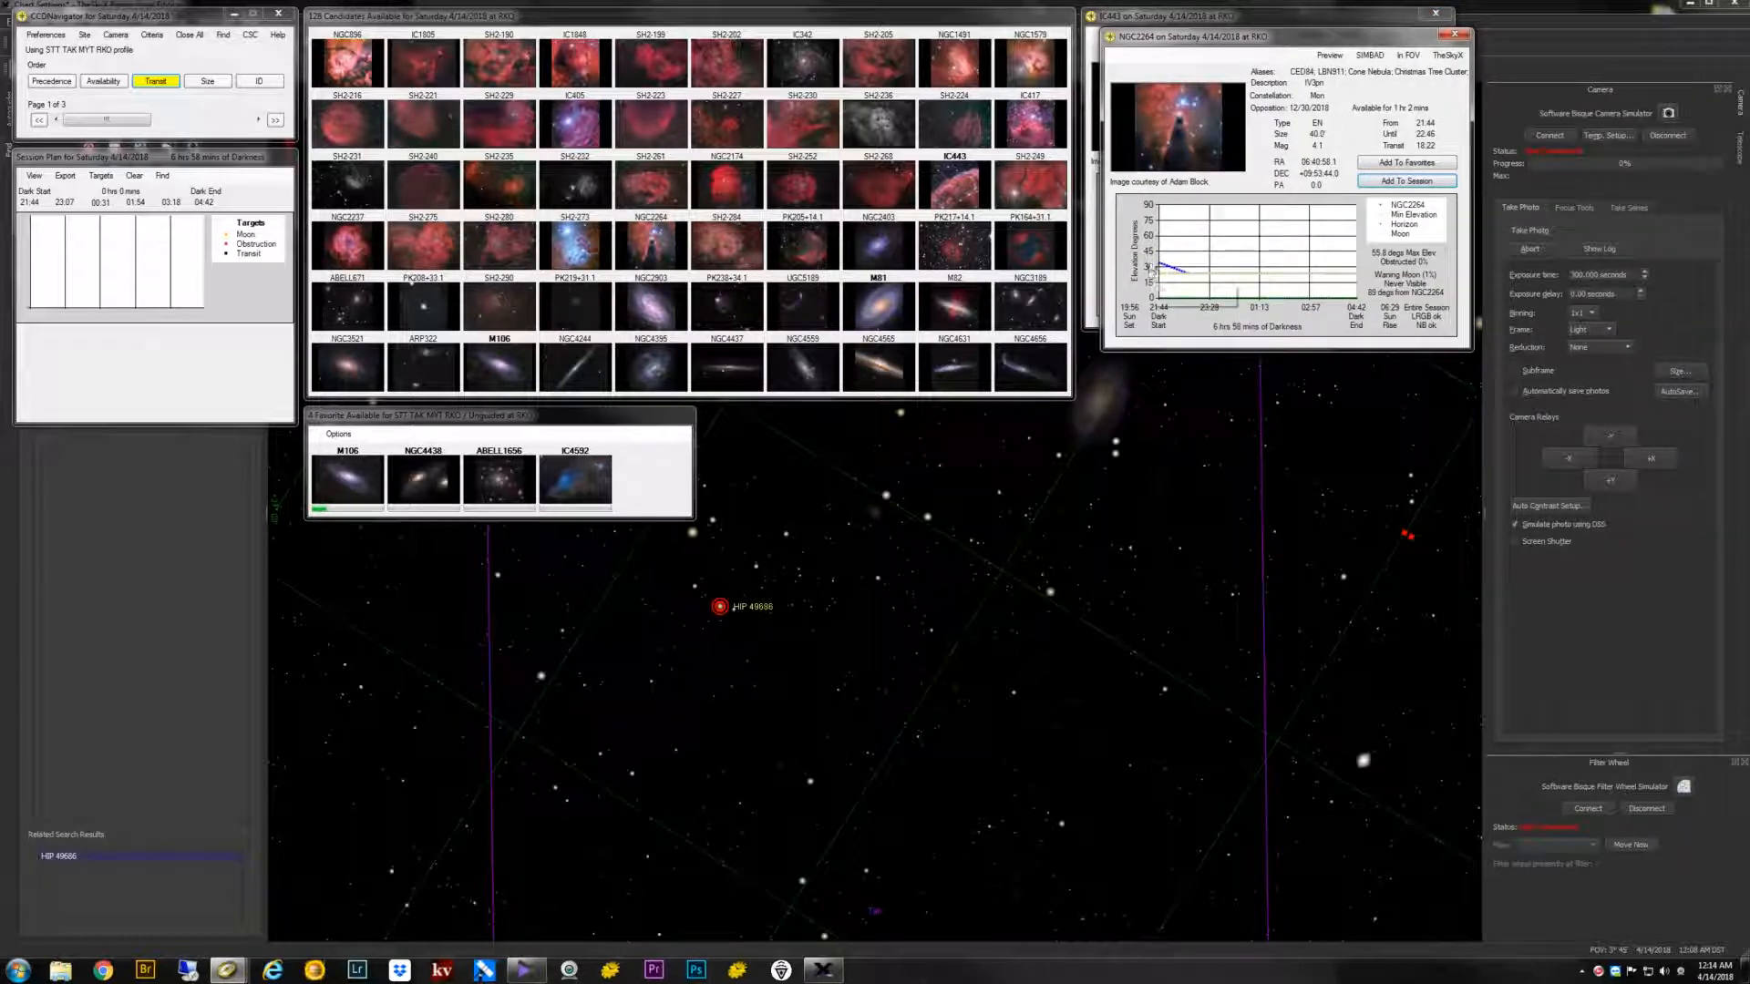
pyautogui.click(1455, 35)
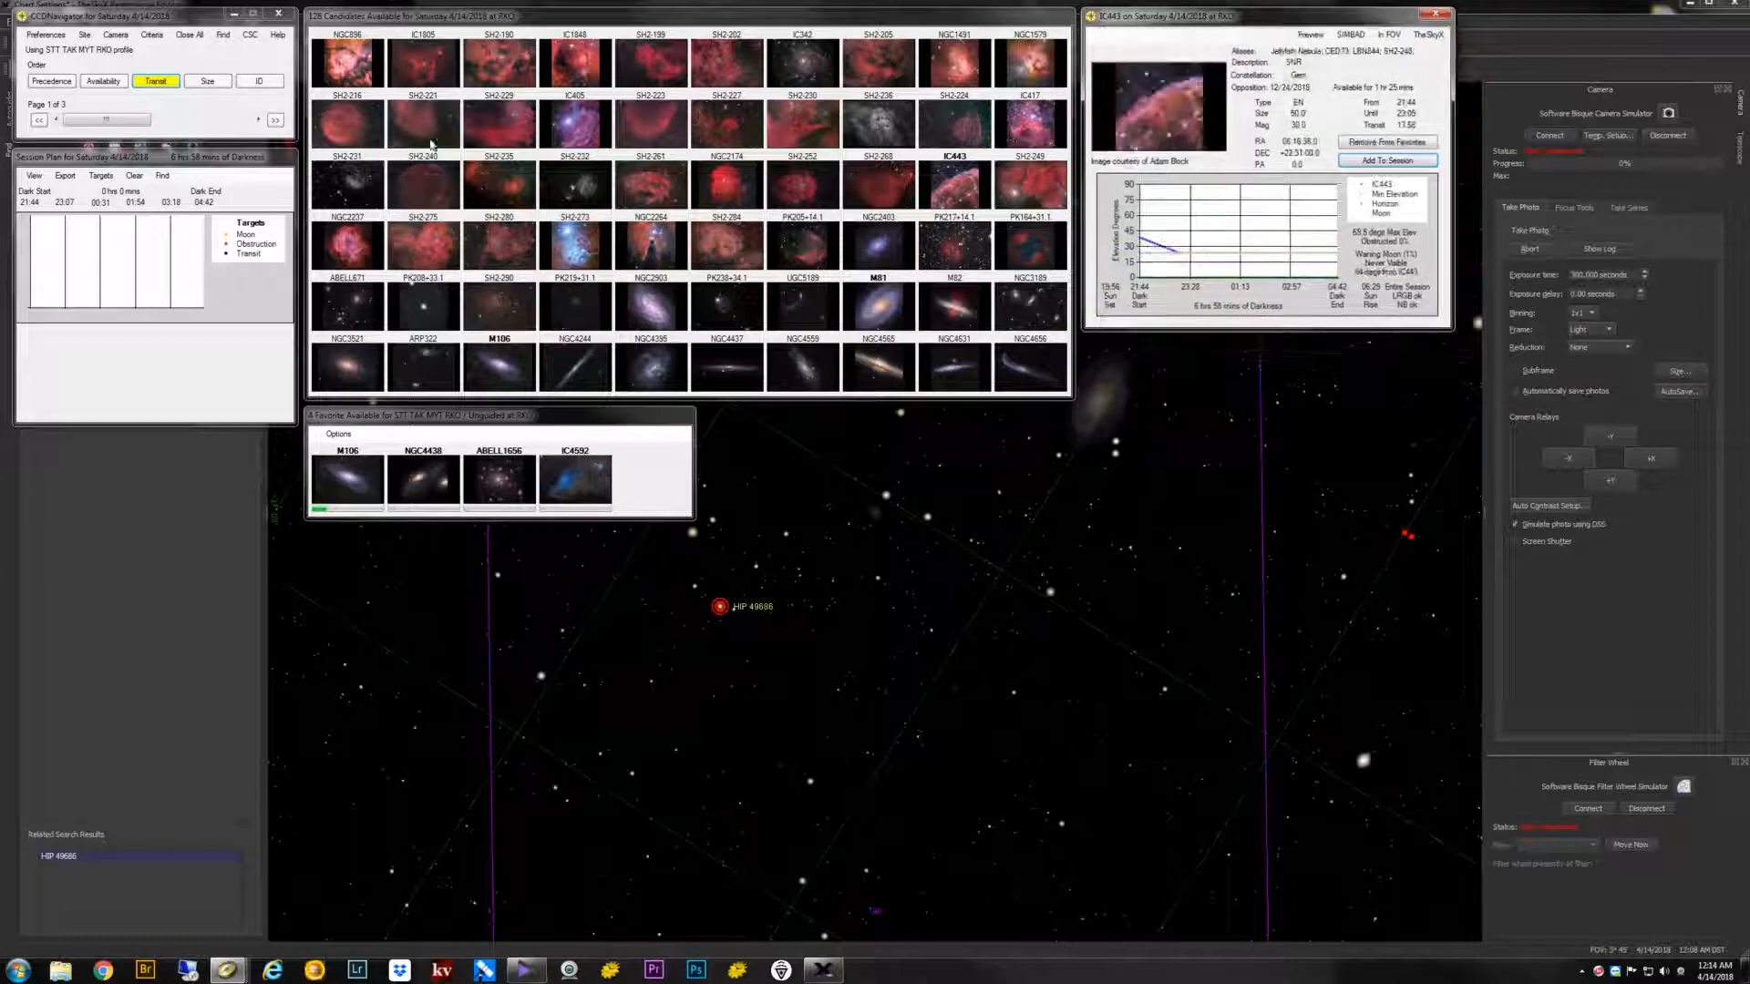
pyautogui.click(1436, 13)
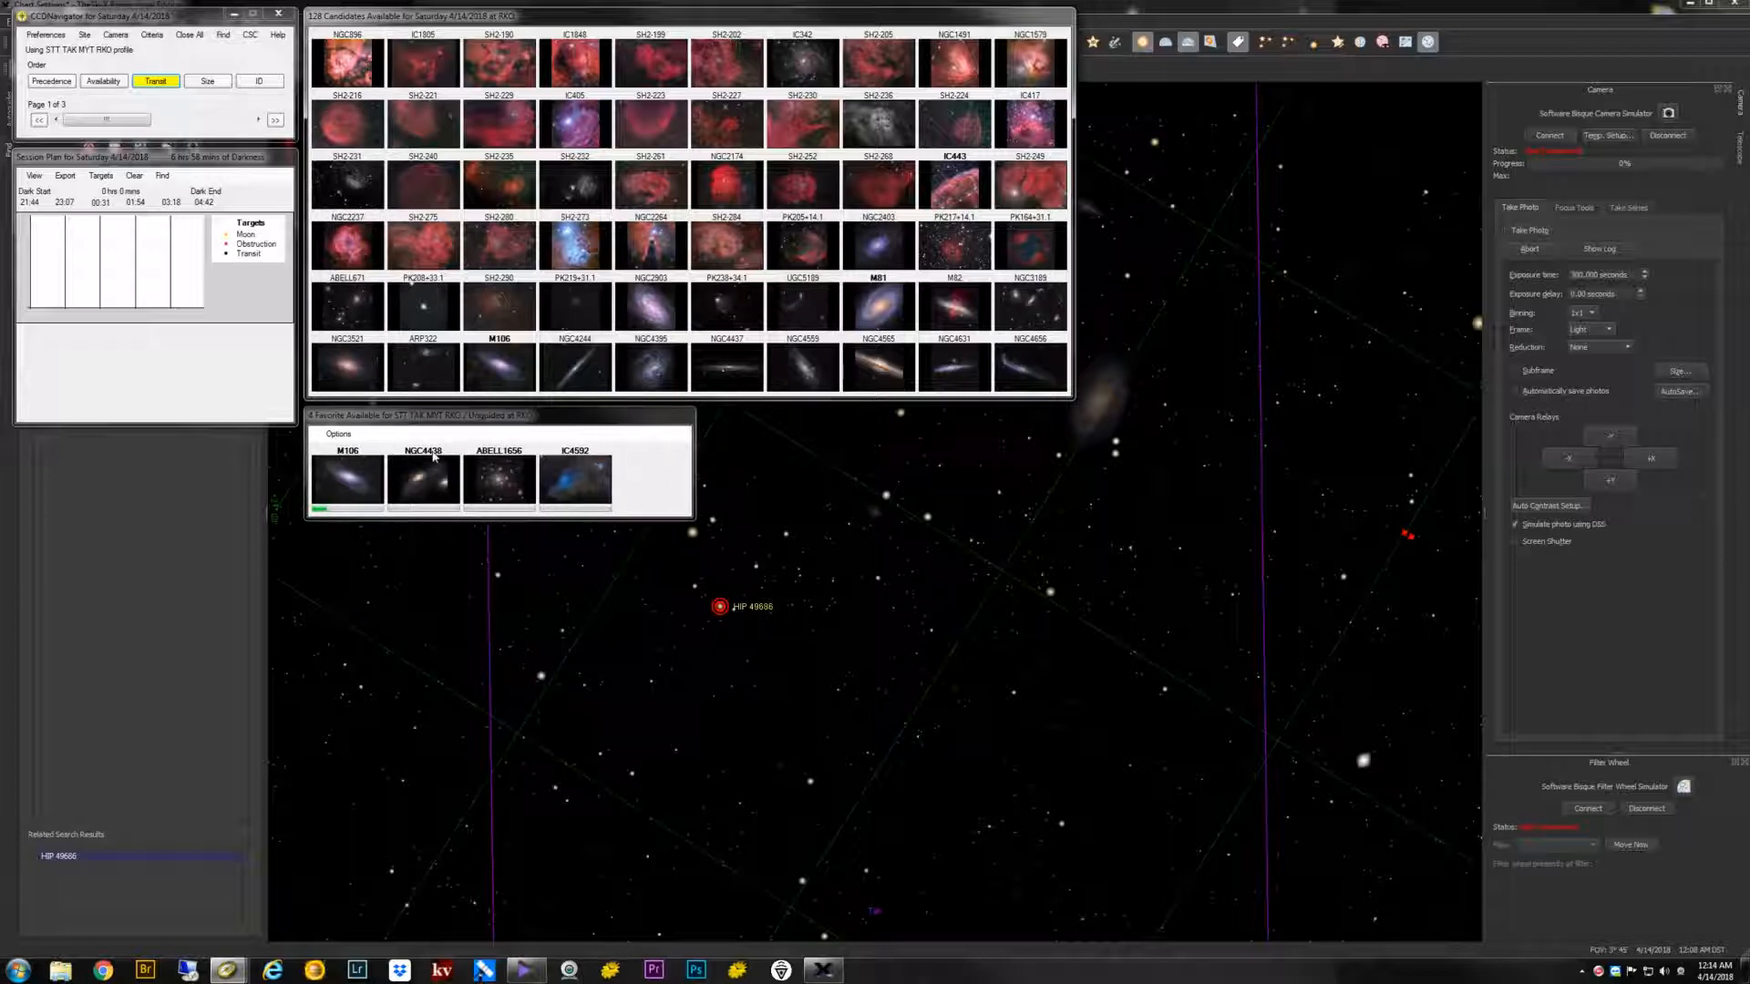
# Preview the NGC4438 favorite in the camera's field of view, closing TheSkyX behind it to see the framing clearly.
pyautogui.click(443, 481)
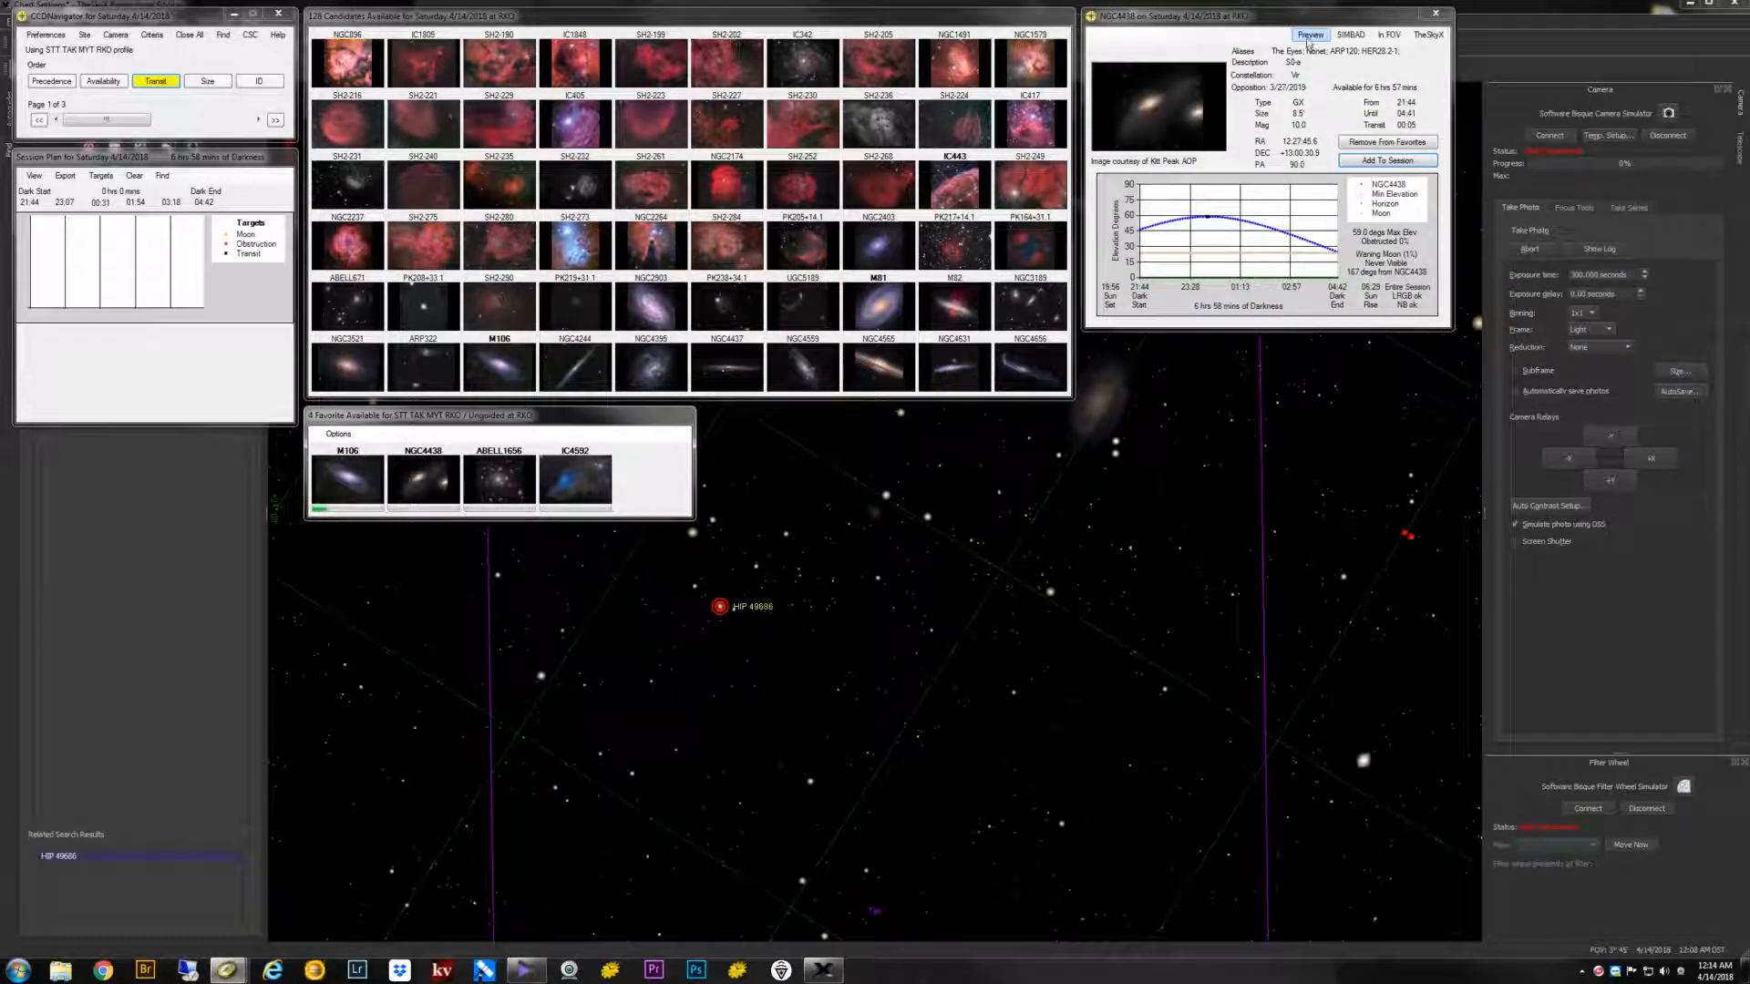
pyautogui.click(1308, 38)
pyautogui.moveTo(1219, 50); pyautogui.dragTo(1132, 437)
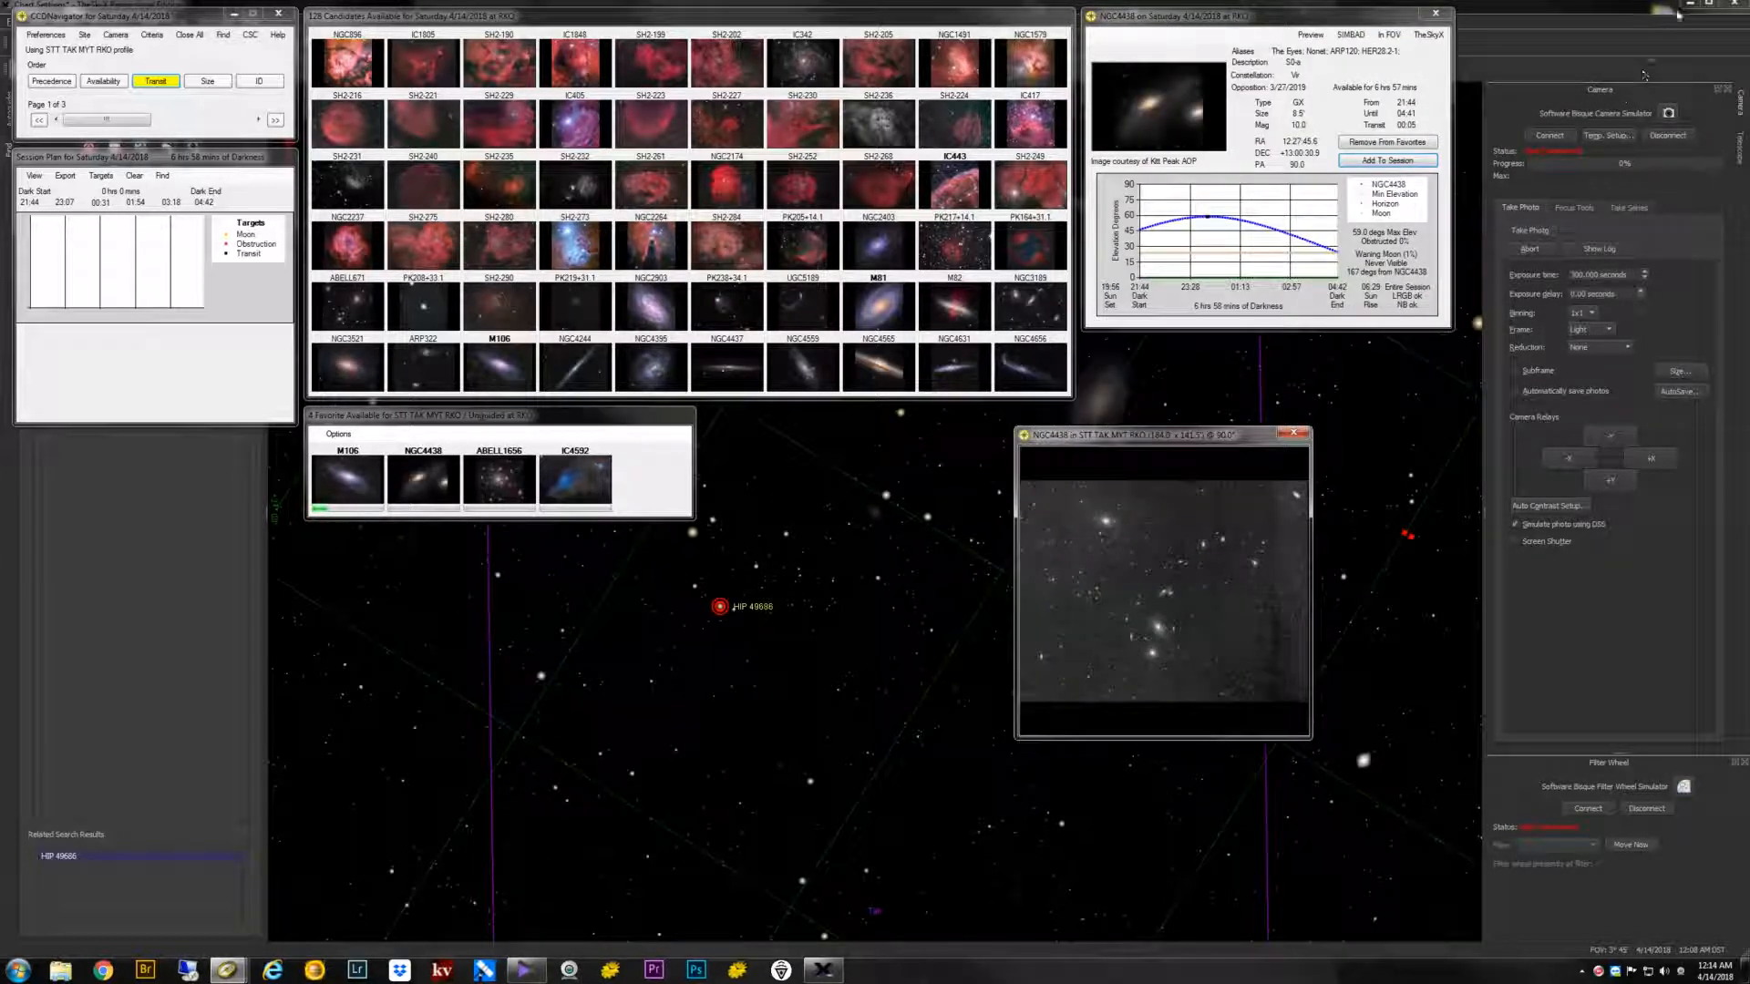
pyautogui.click(1734, 5)
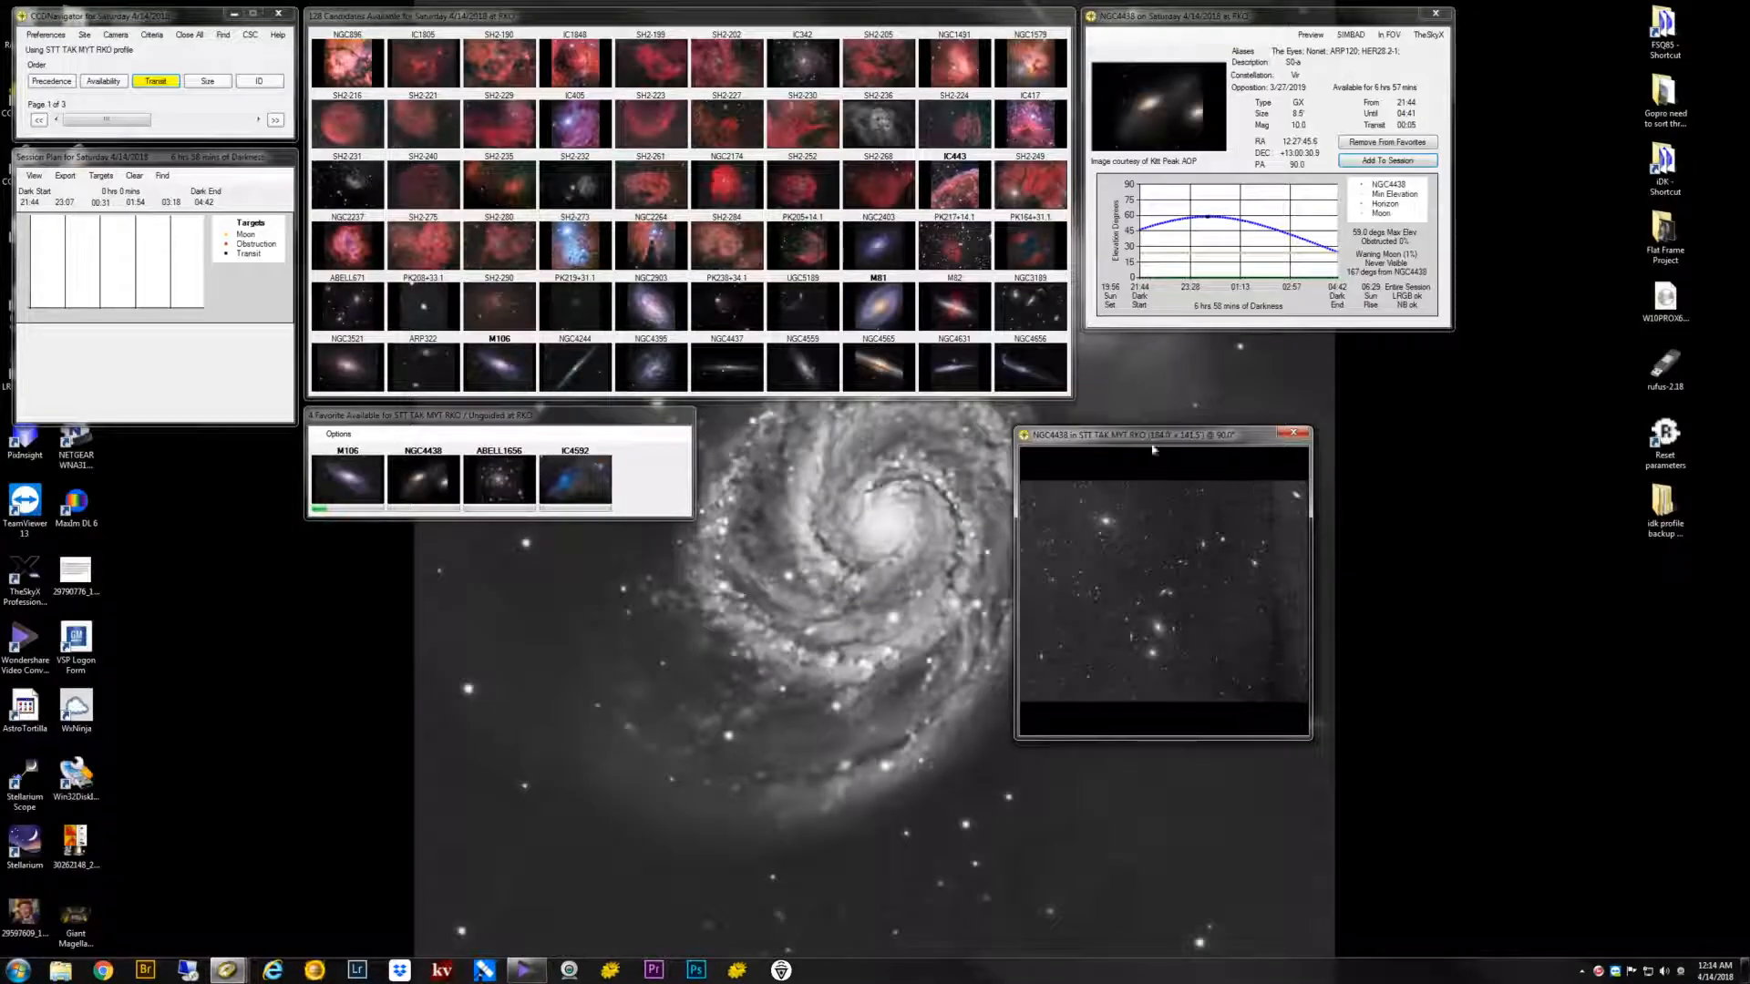
pyautogui.moveTo(1144, 436); pyautogui.dragTo(1326, 381)
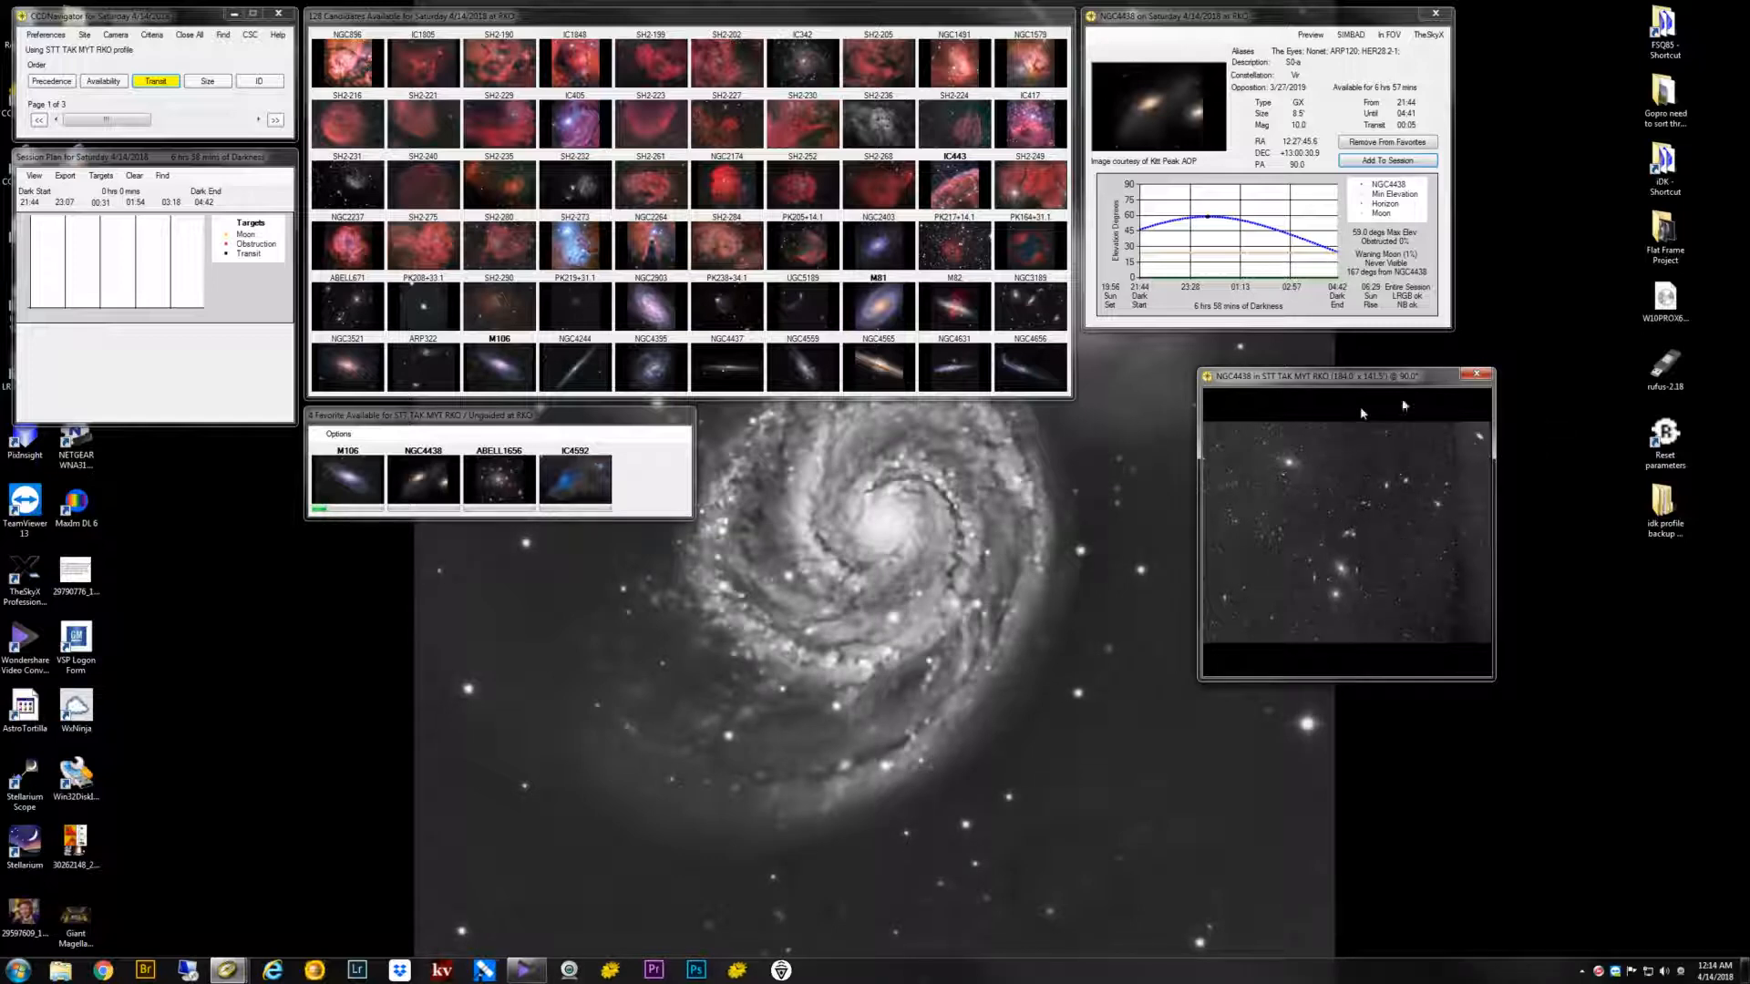
pyautogui.click(1494, 367)
pyautogui.click(1478, 375)
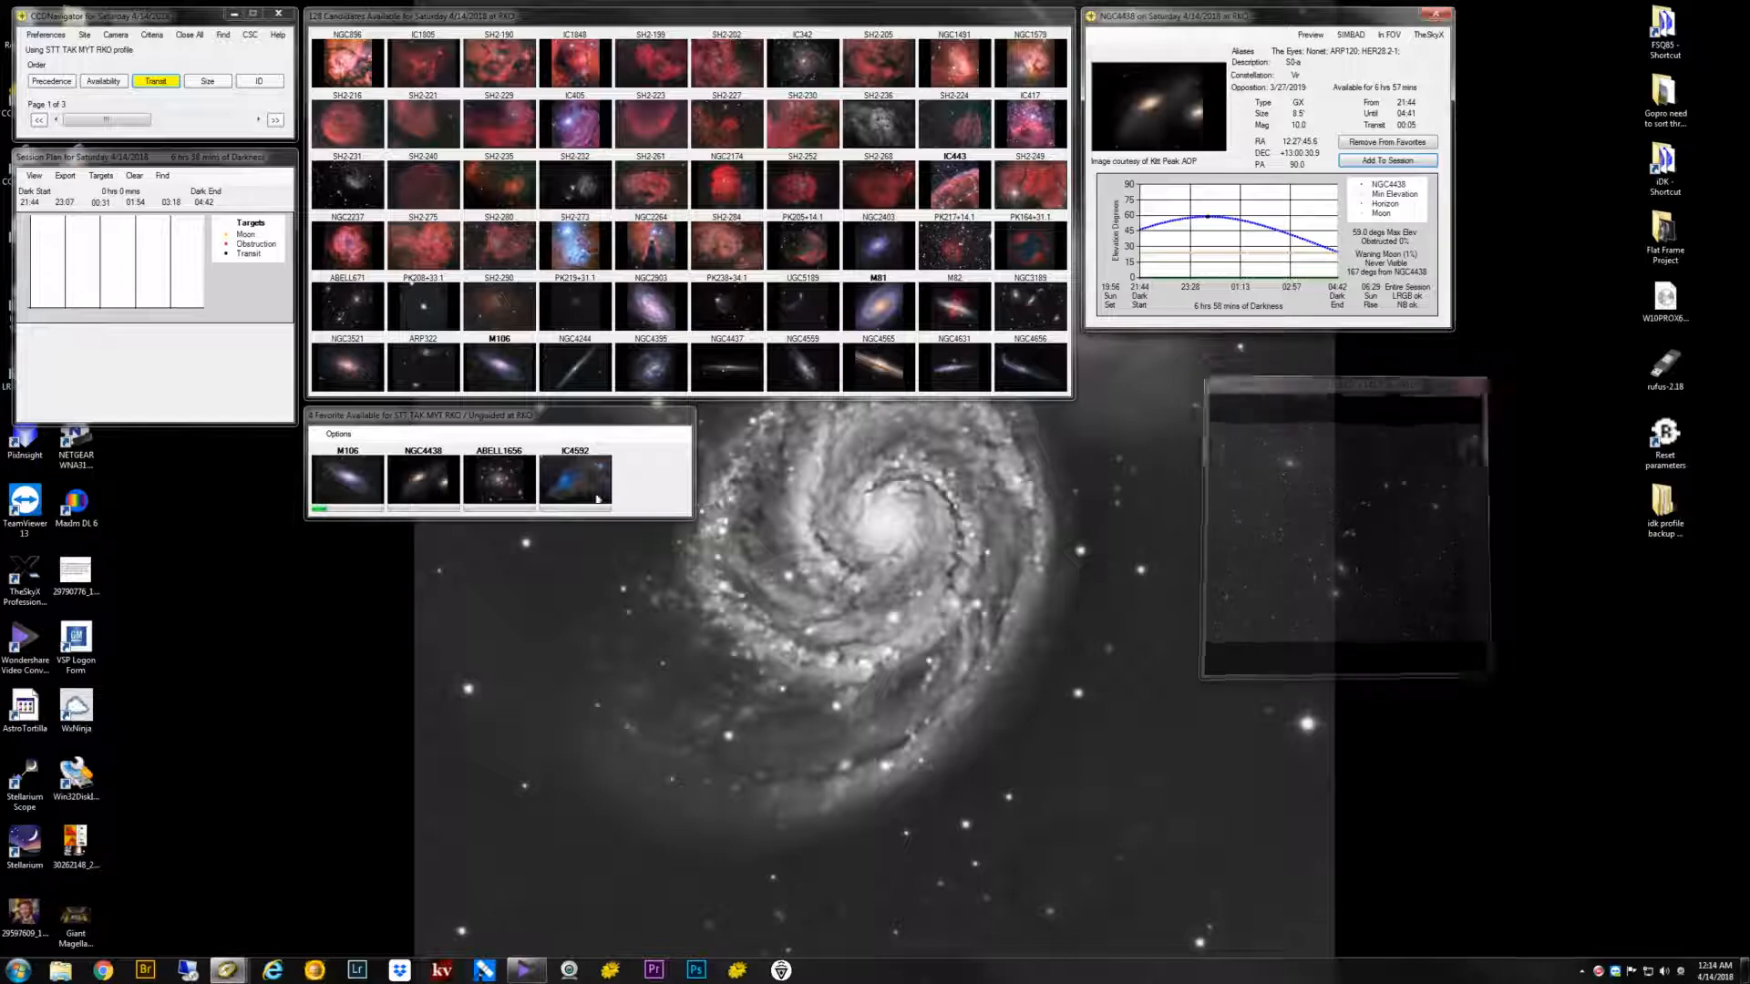
# Add the NGC4438 favorite to the session and try to open the camera settings.
pyautogui.click(1387, 160)
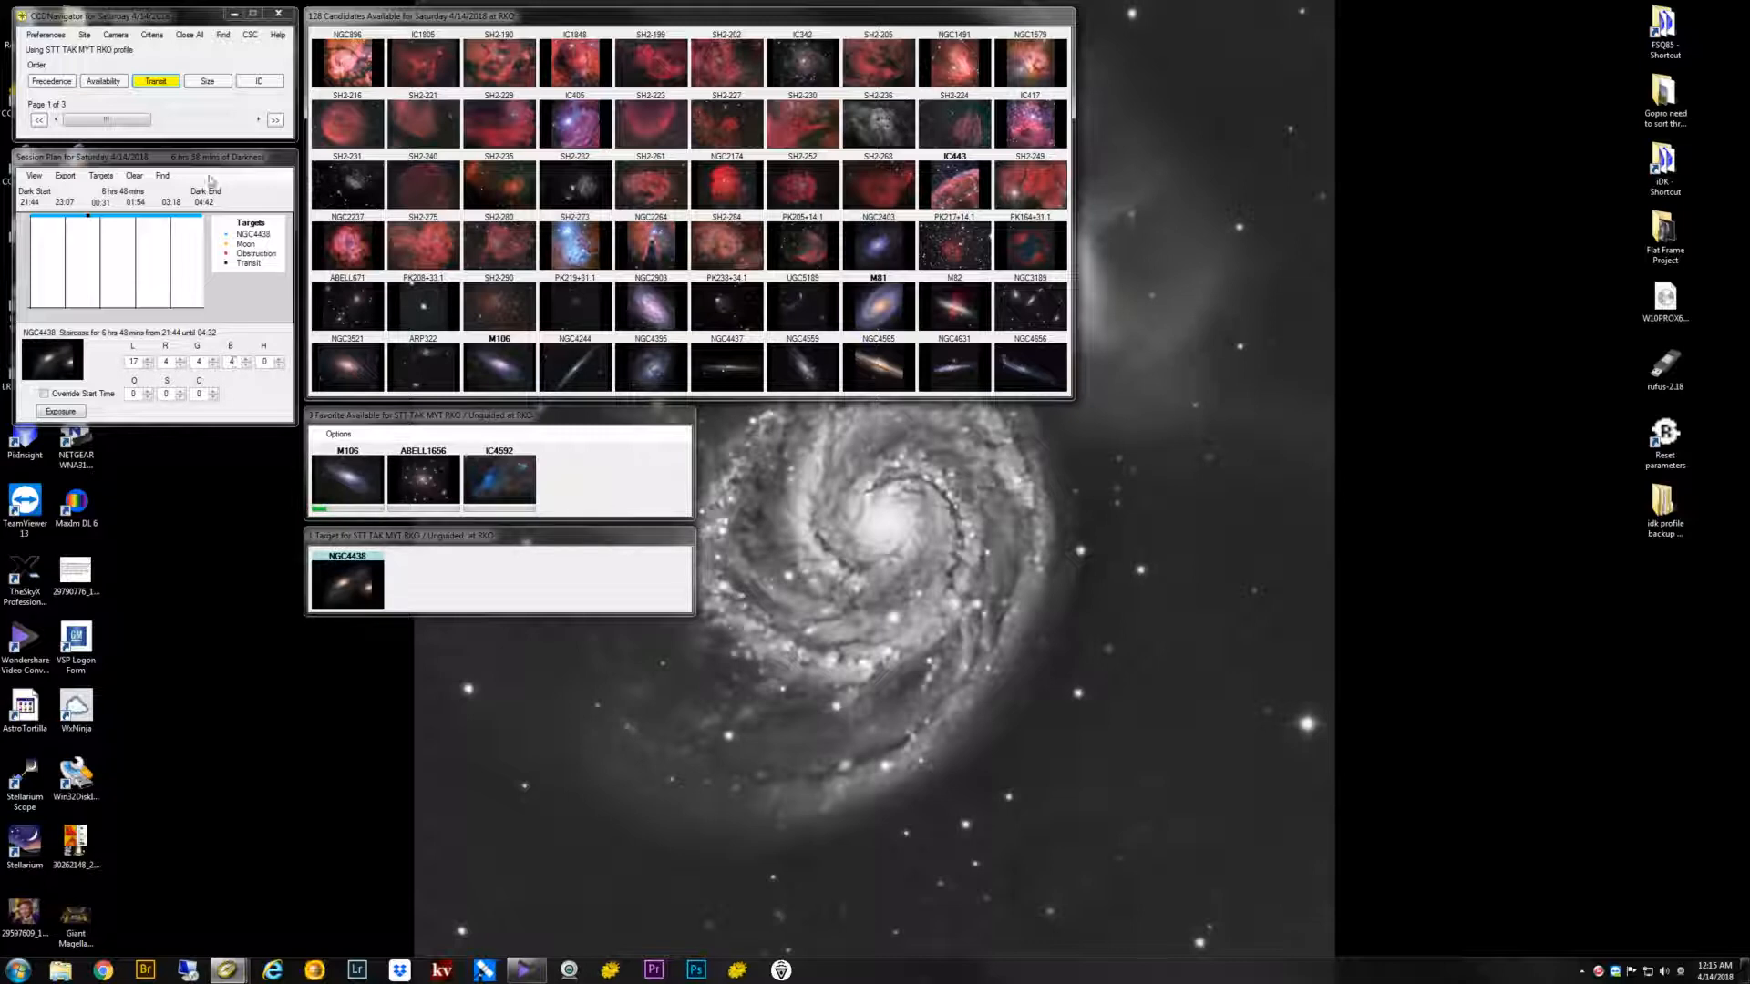
pyautogui.click(115, 34)
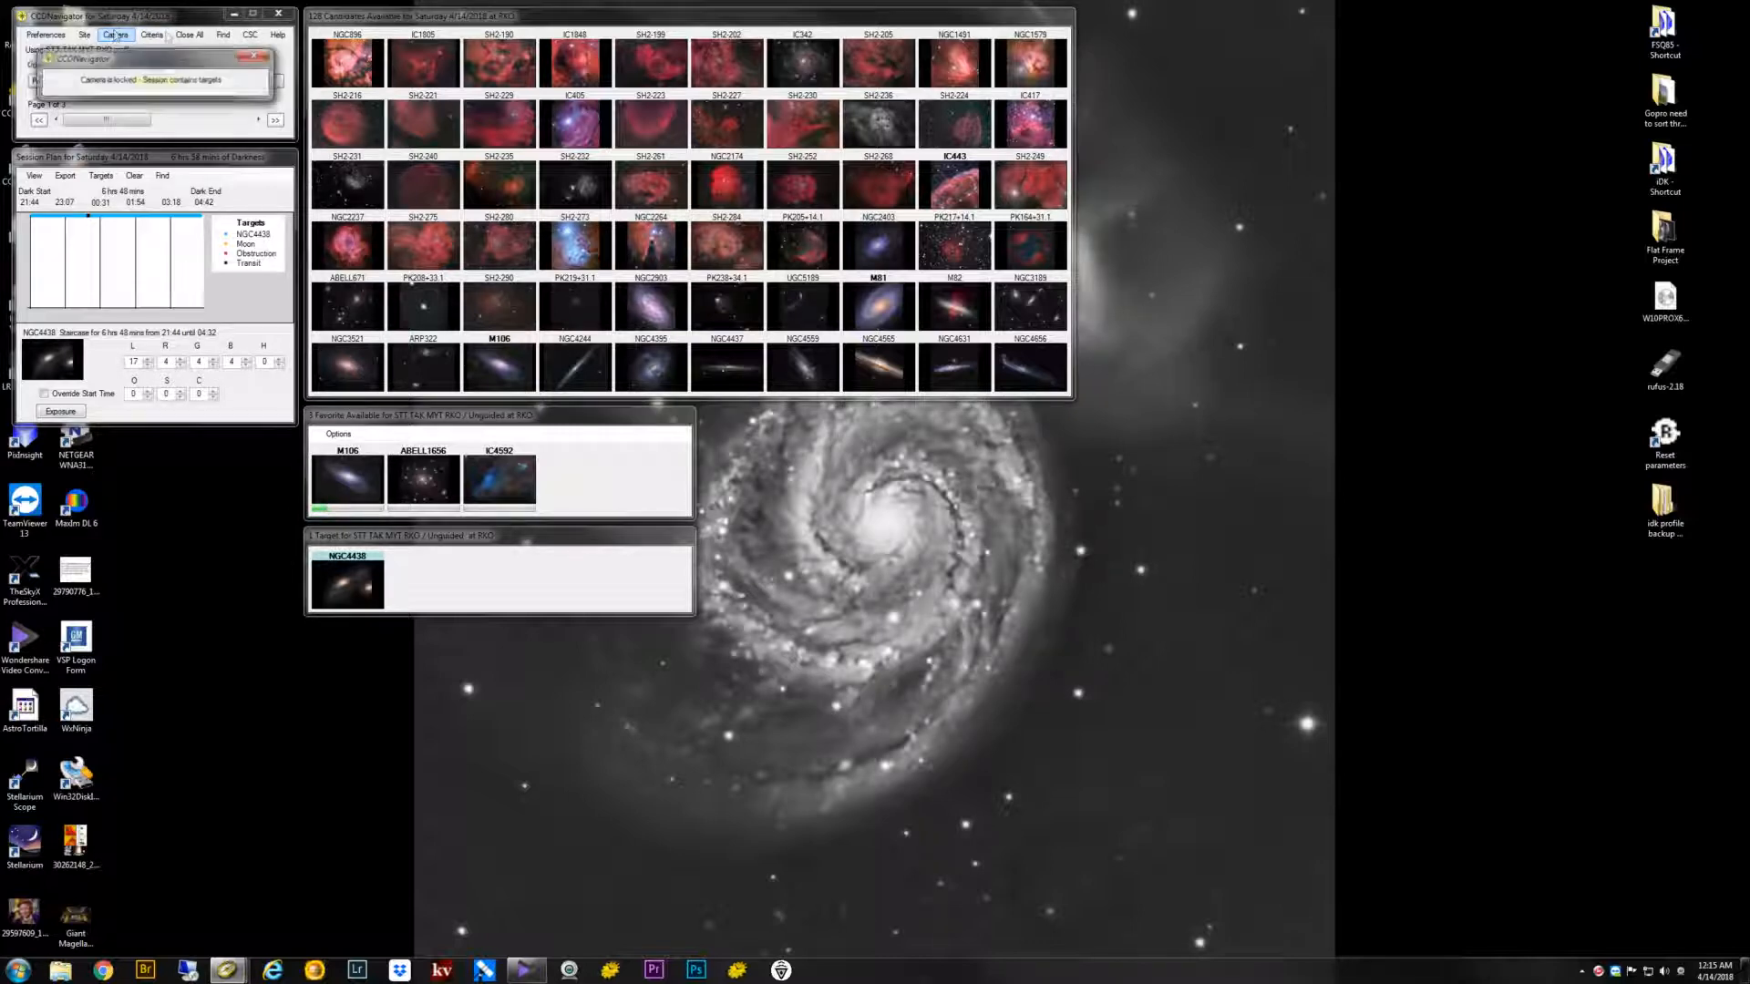
# Clear the session plan's targets, review the STT TAK MYT RKO camera profile's exposure parameters and close them without changes.
pyautogui.click(134, 176)
pyautogui.click(116, 35)
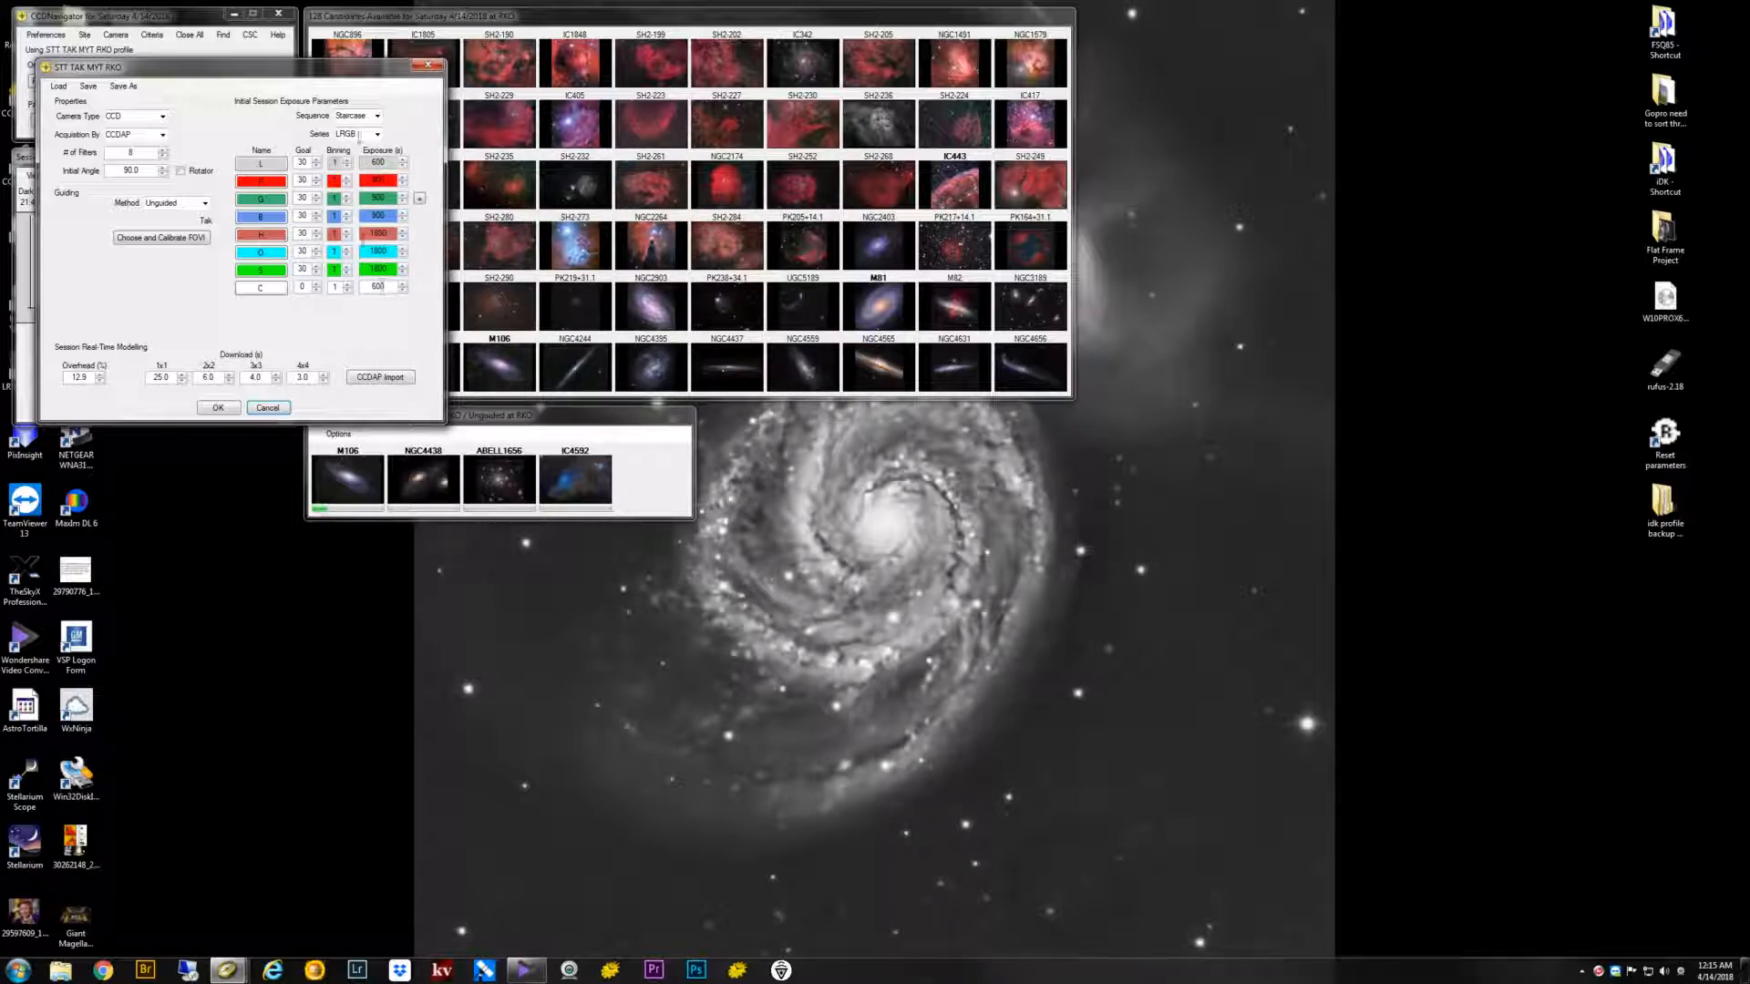
pyautogui.click(425, 67)
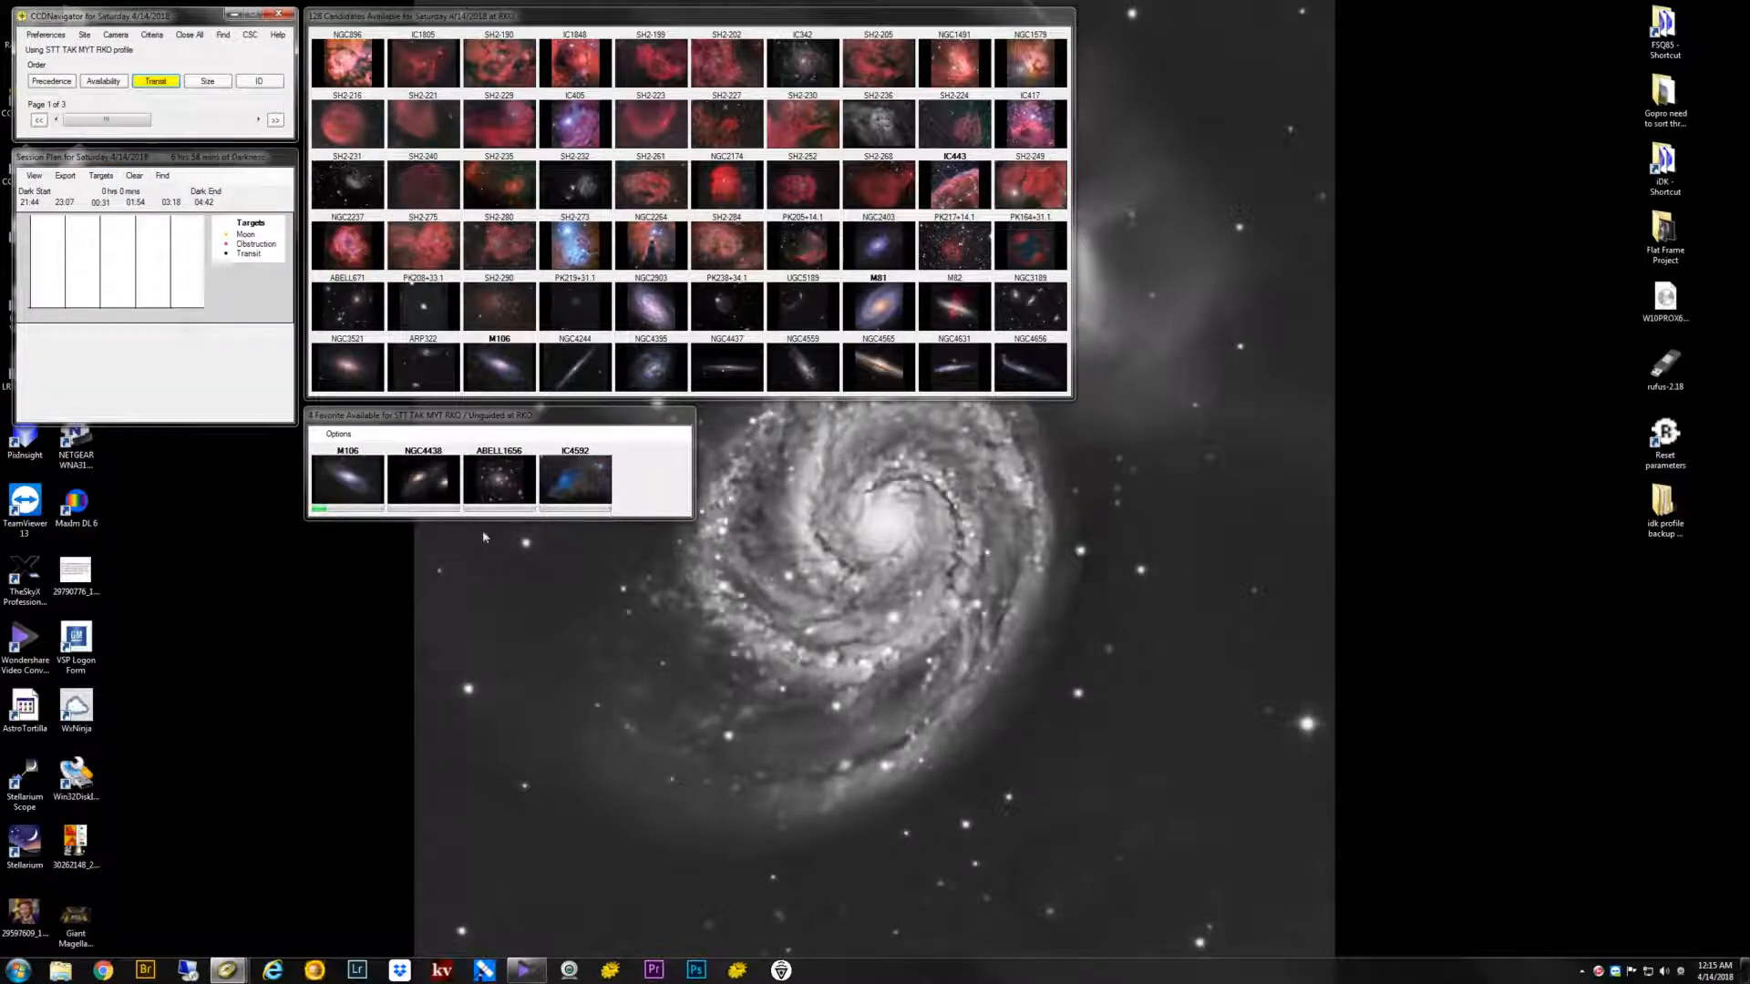
# Preview the NGC4438 favorite's framing, moving the preview clear of the target details, close the preview and add NGC4438 to the session.
pyautogui.click(423, 479)
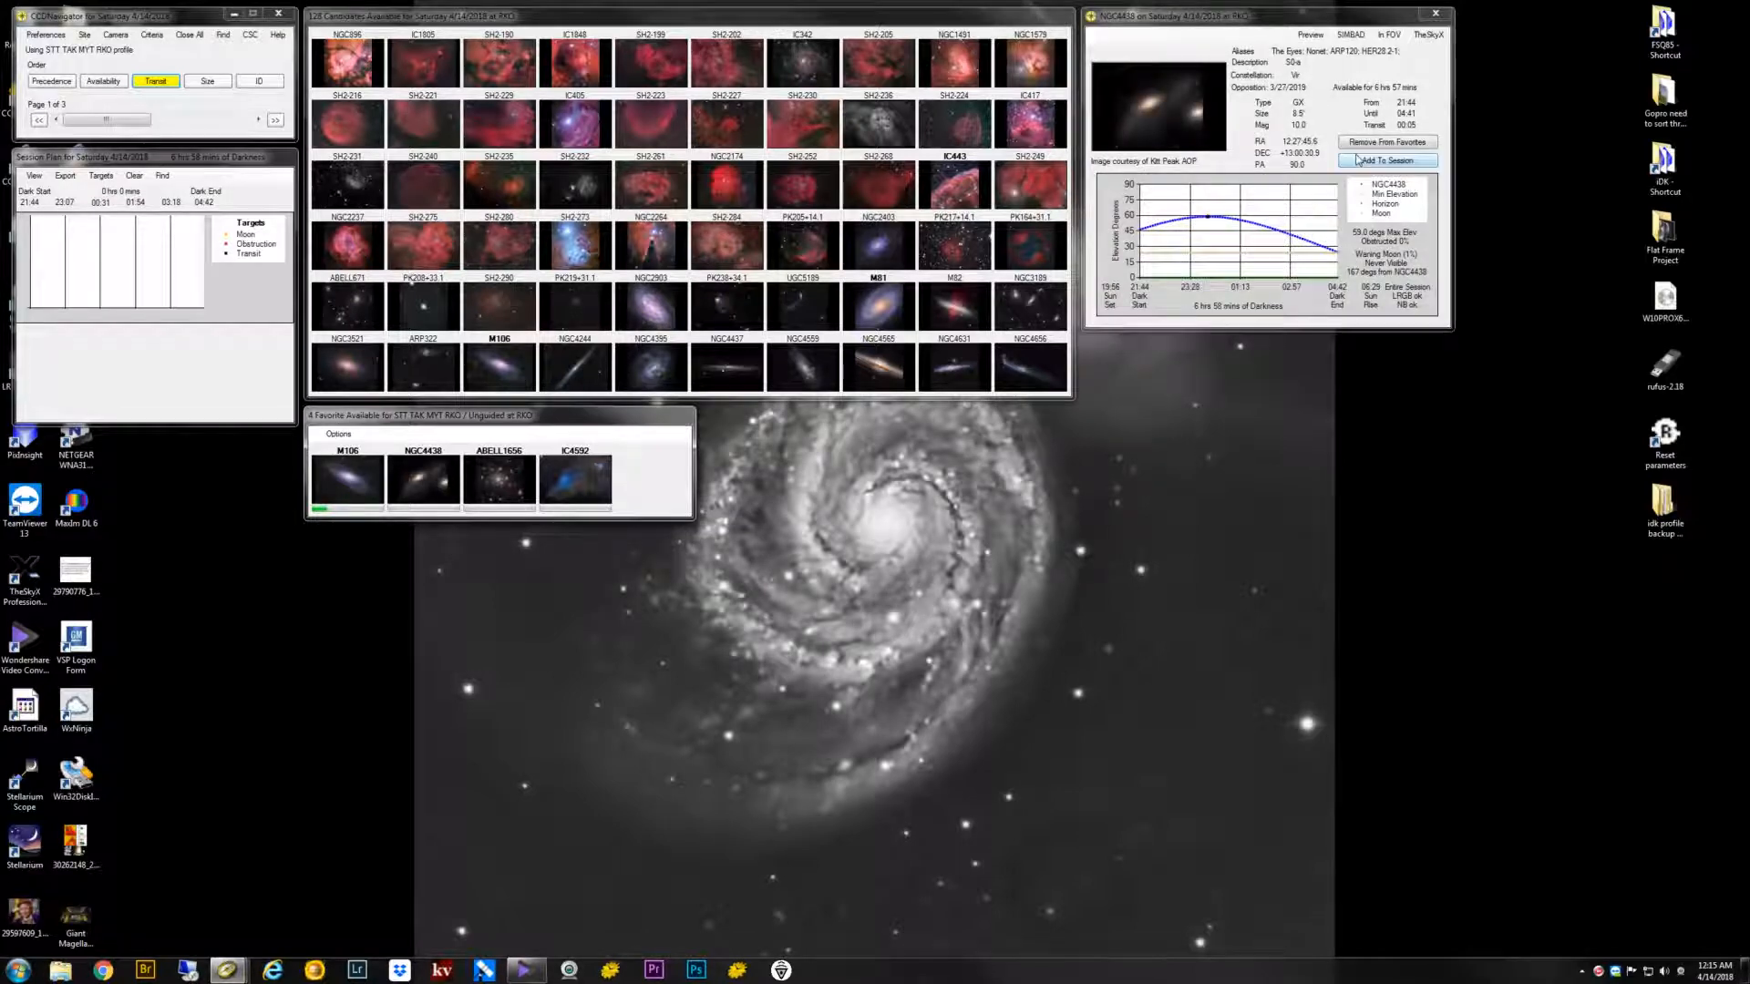
pyautogui.click(1319, 39)
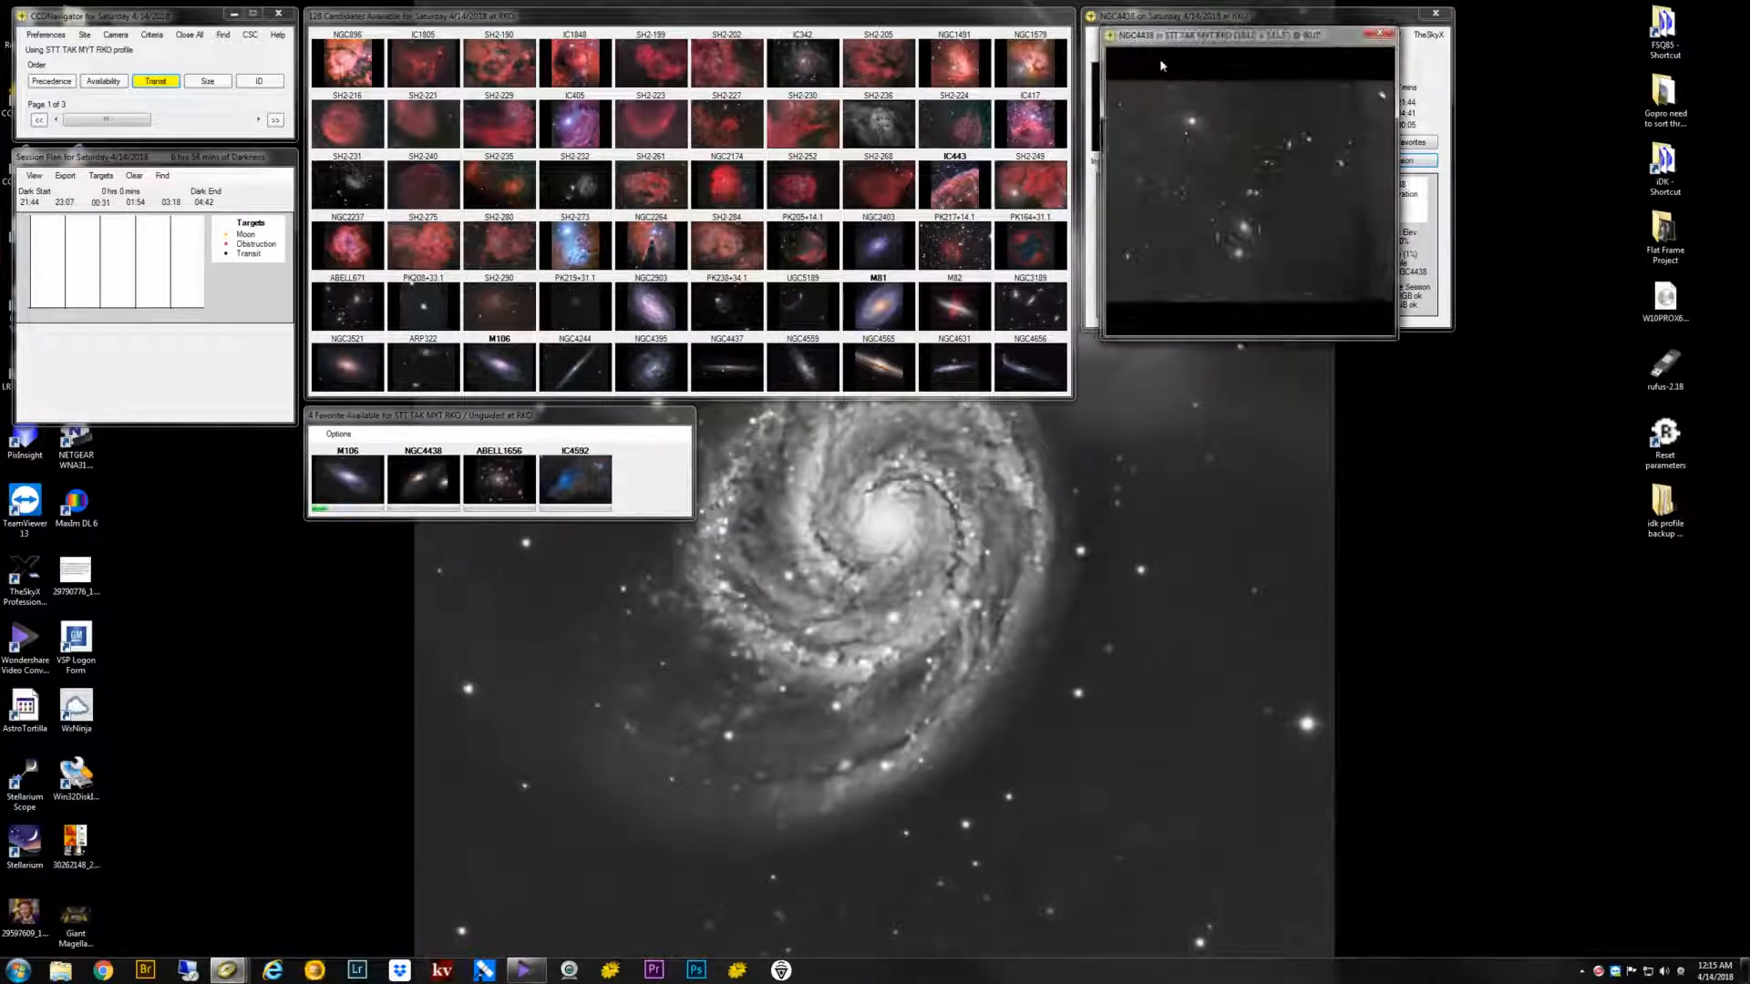
pyautogui.moveTo(1189, 52); pyautogui.dragTo(1159, 440)
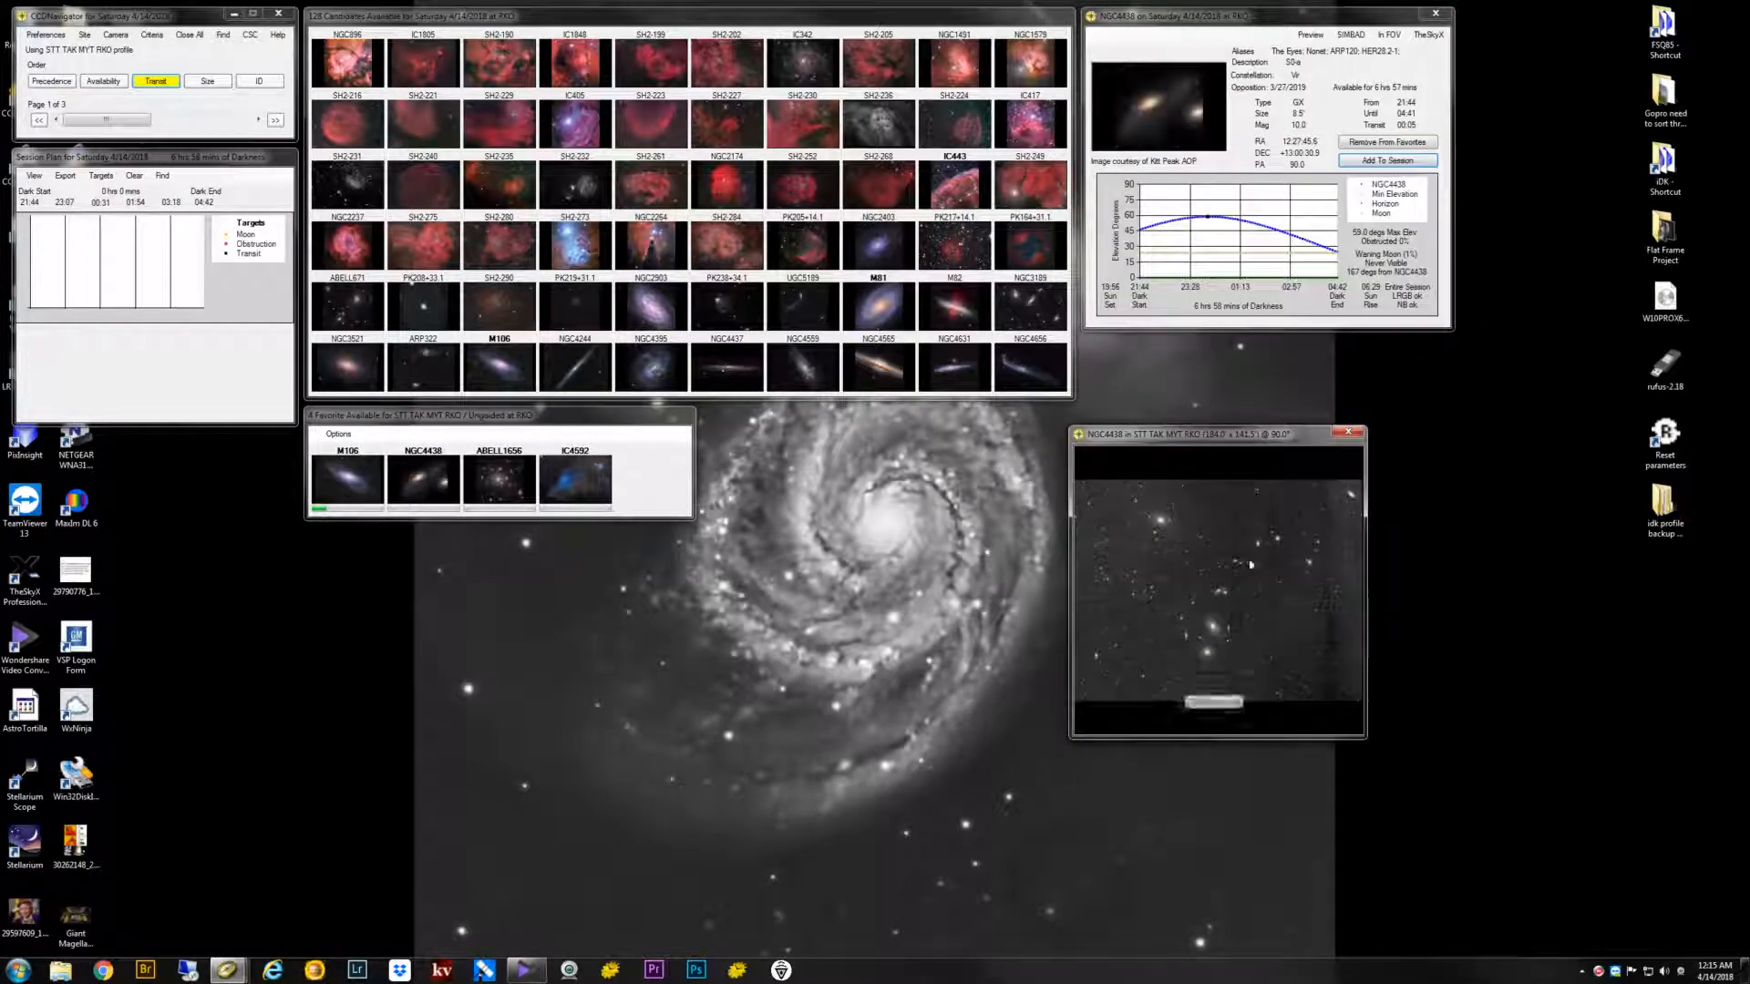
pyautogui.click(1348, 433)
pyautogui.click(1391, 163)
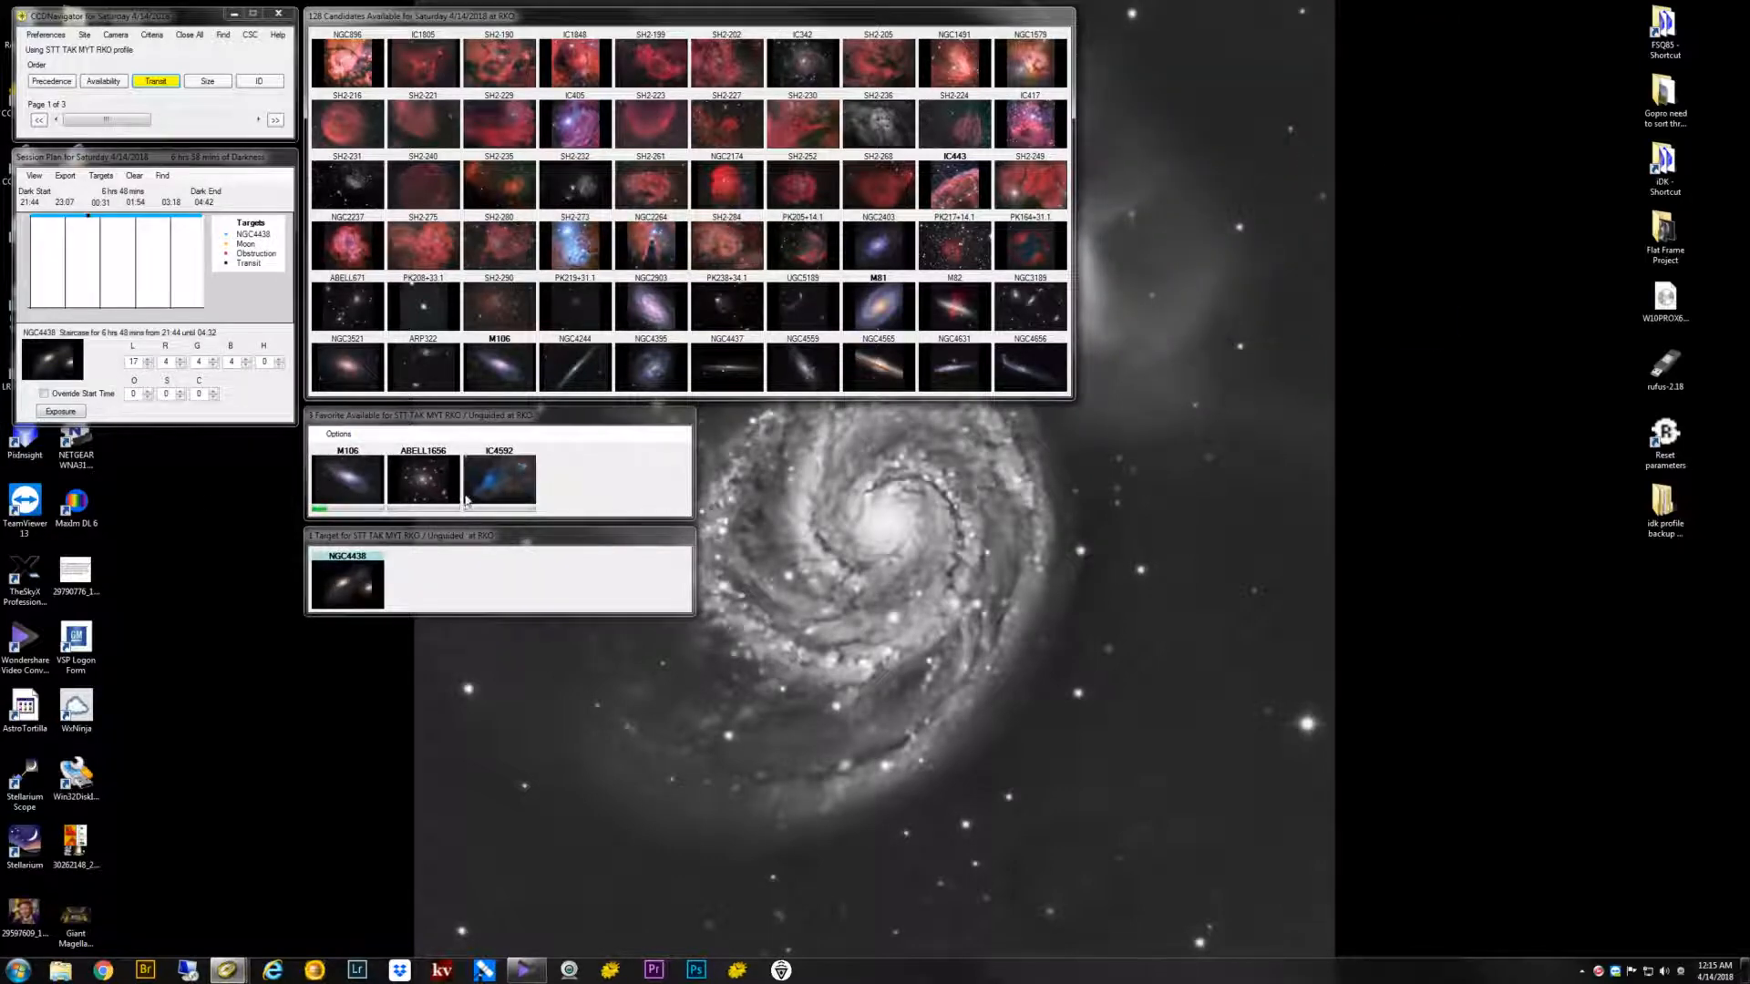
# Check the IC4592 favorite's availability and elevation, close its details, and add the M106 favorite to the session as a second target.
pyautogui.click(510, 498)
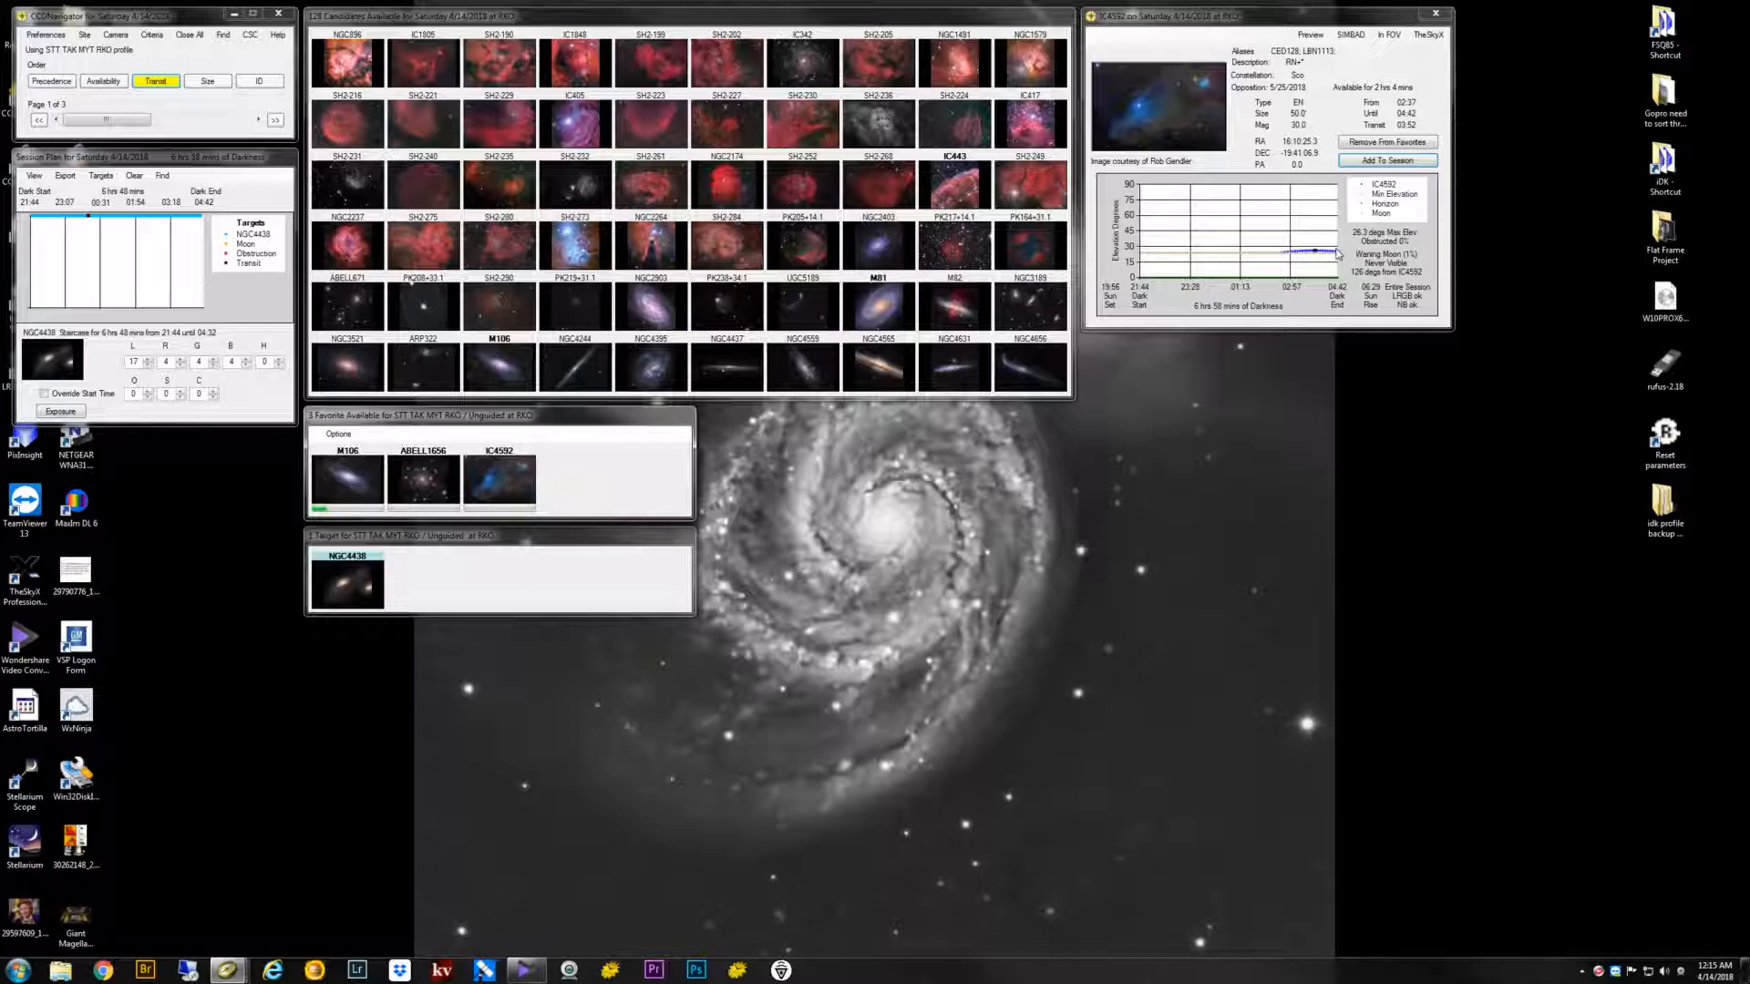
pyautogui.click(1436, 13)
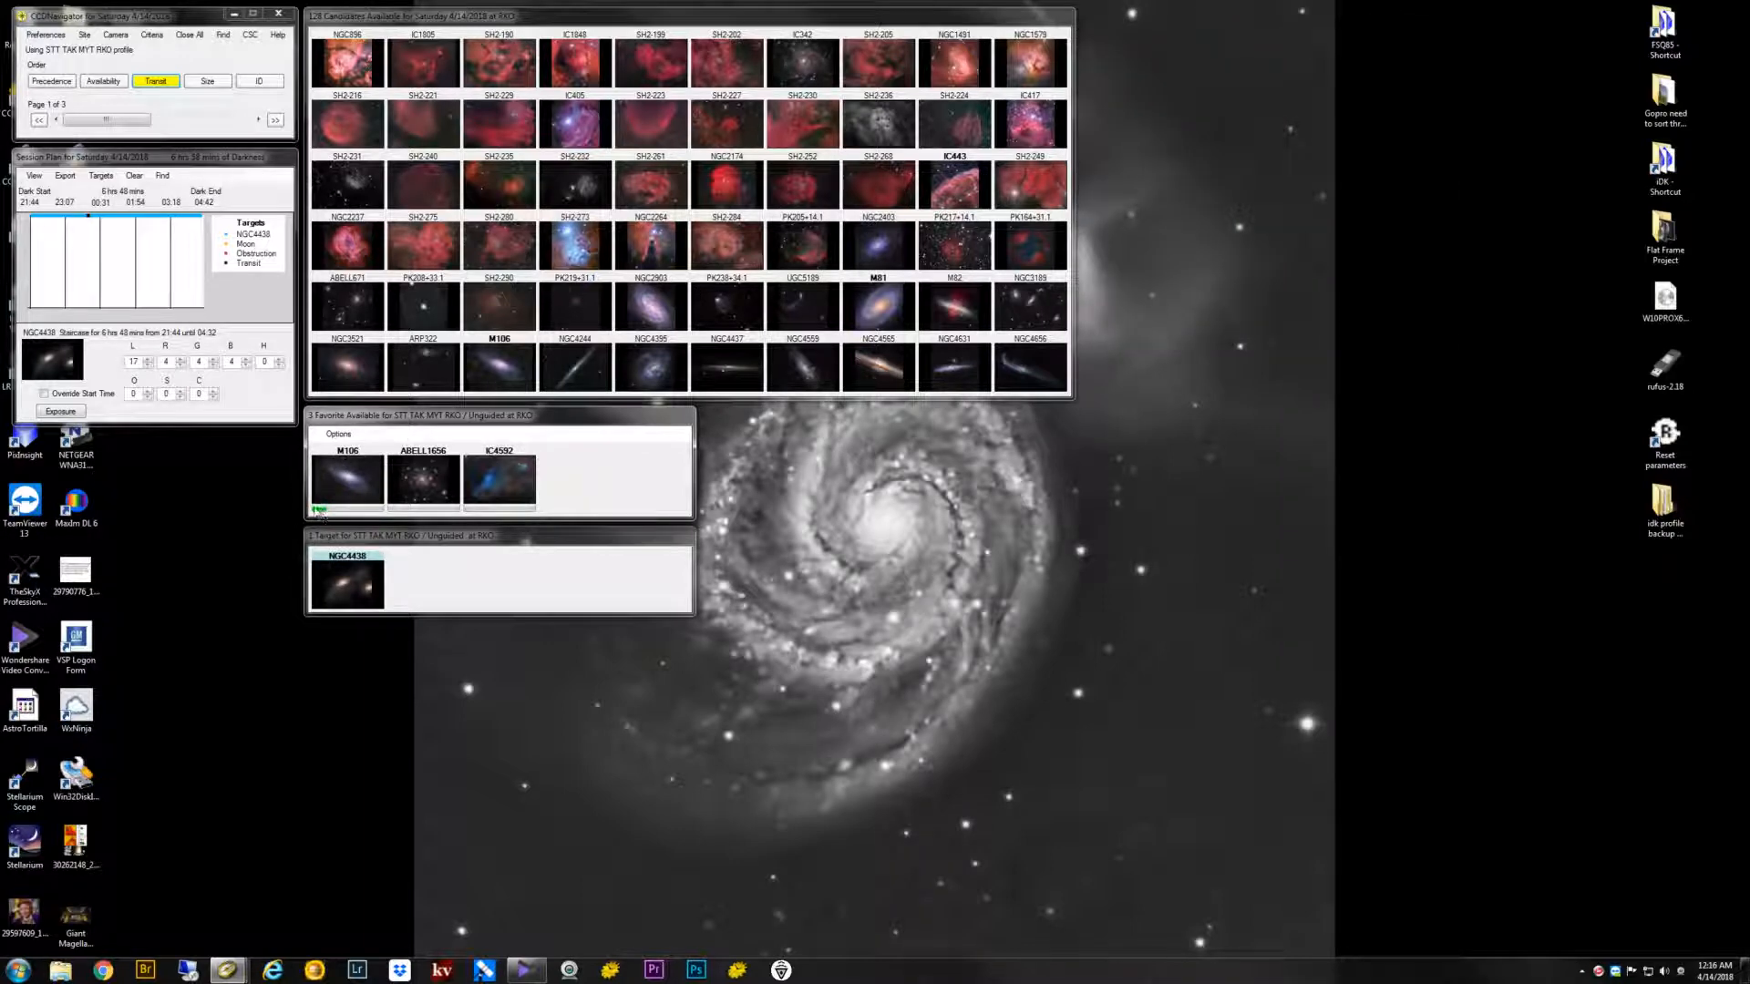
pyautogui.click(350, 494)
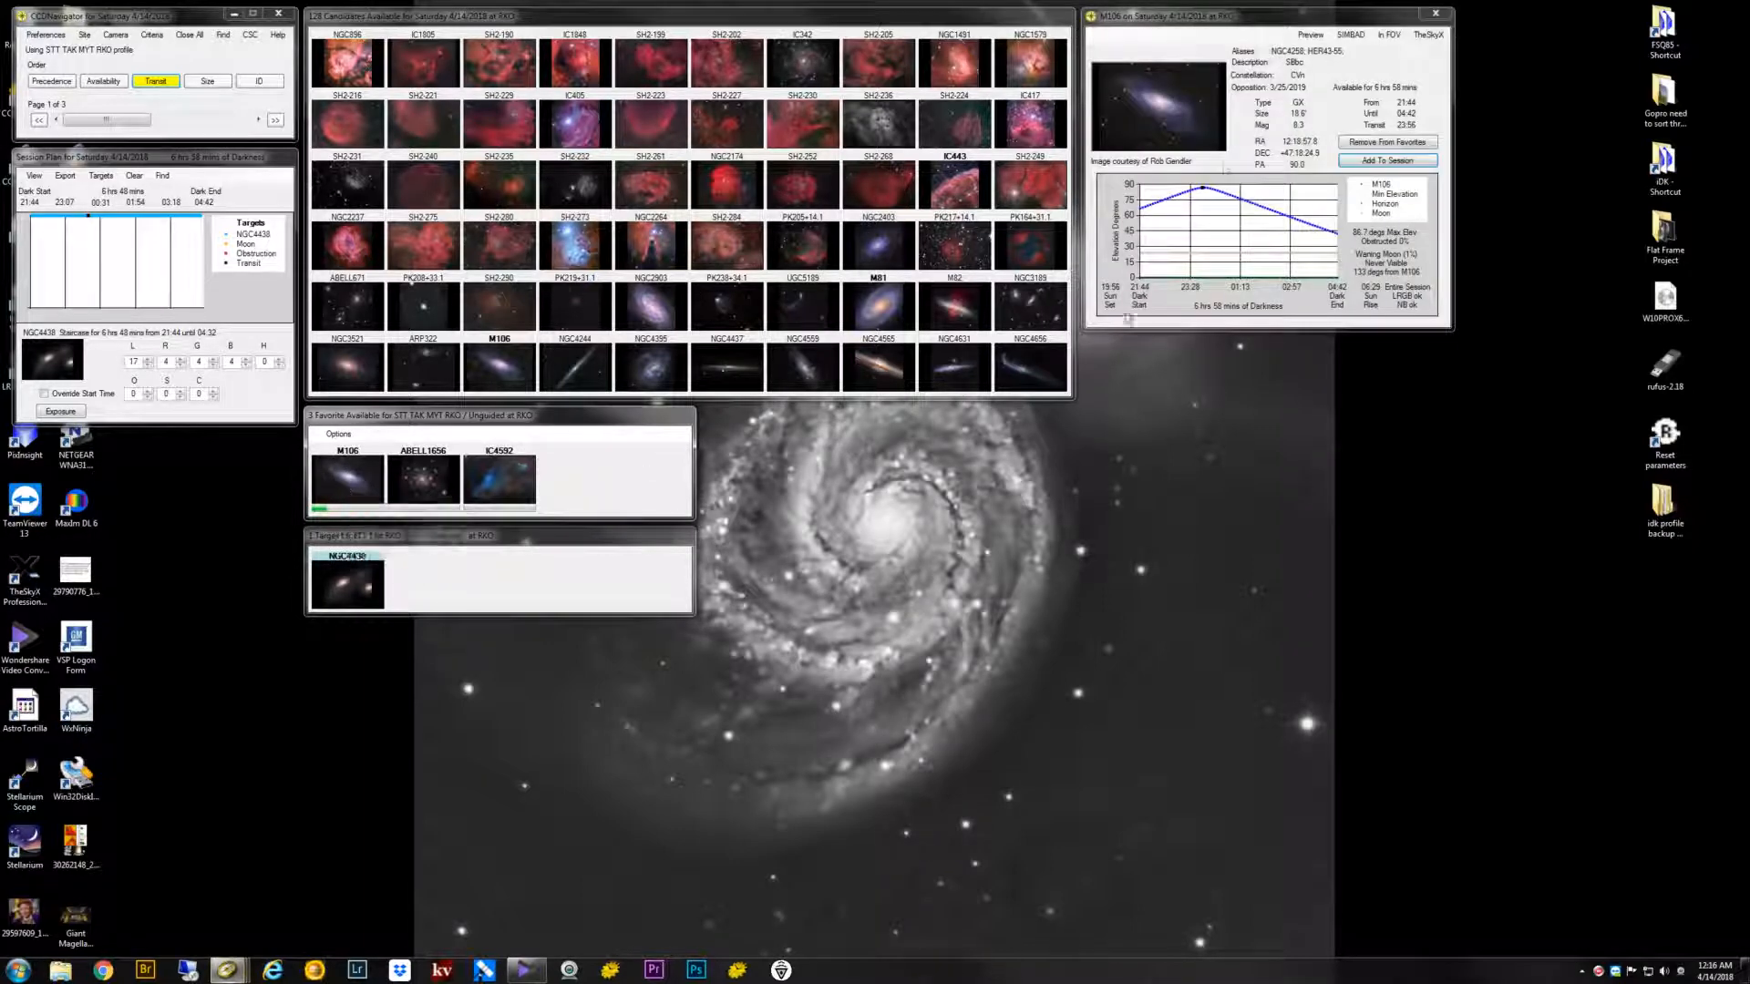
pyautogui.click(1370, 163)
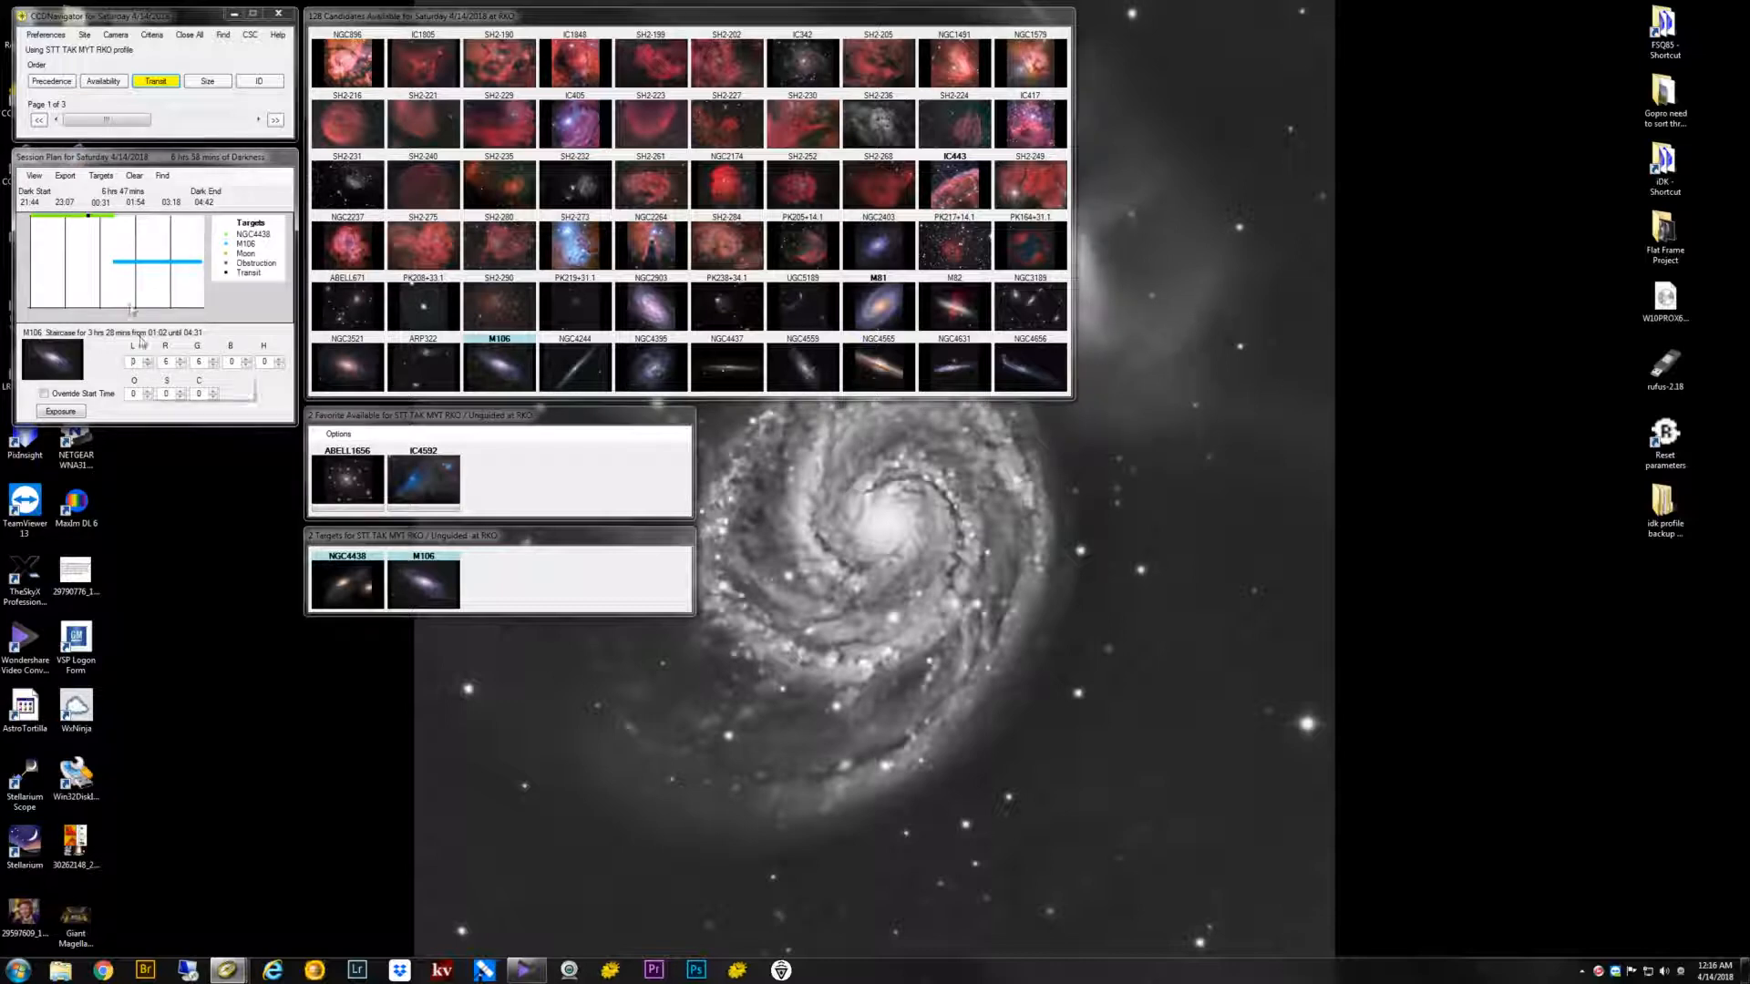
# Adjust the number of luminance (L) frames for session target NGC4438, ending at 7.
pyautogui.click(349, 586)
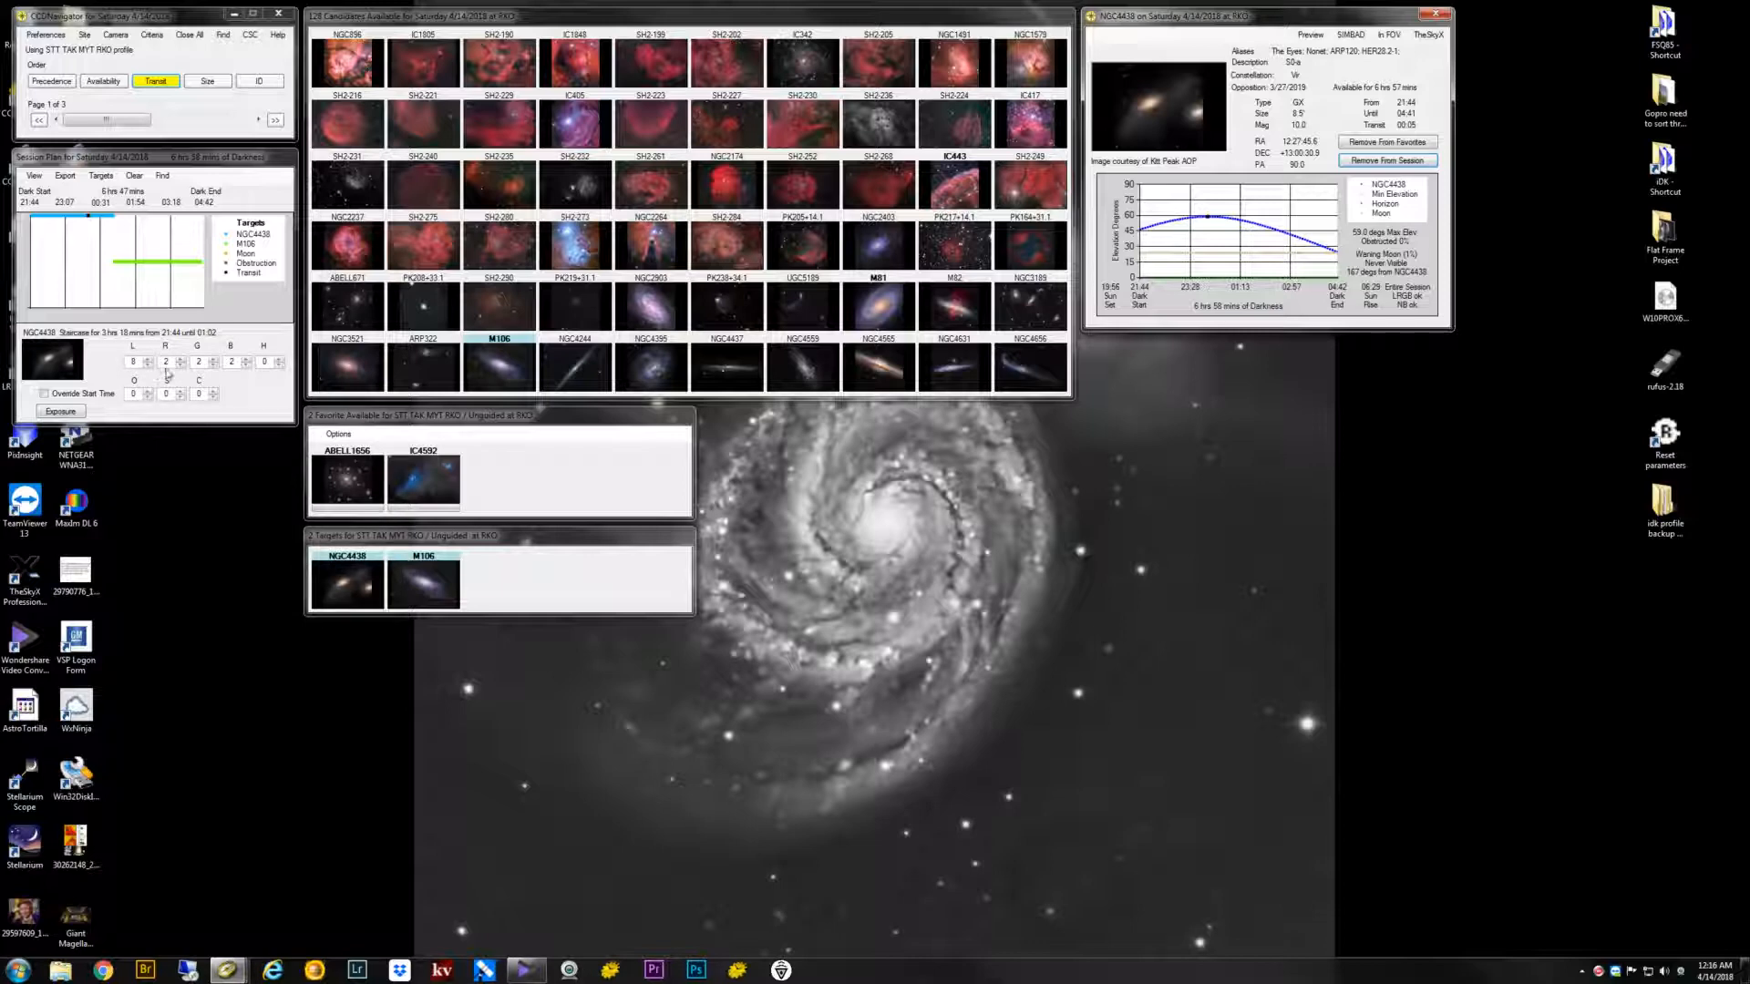
pyautogui.click(149, 365)
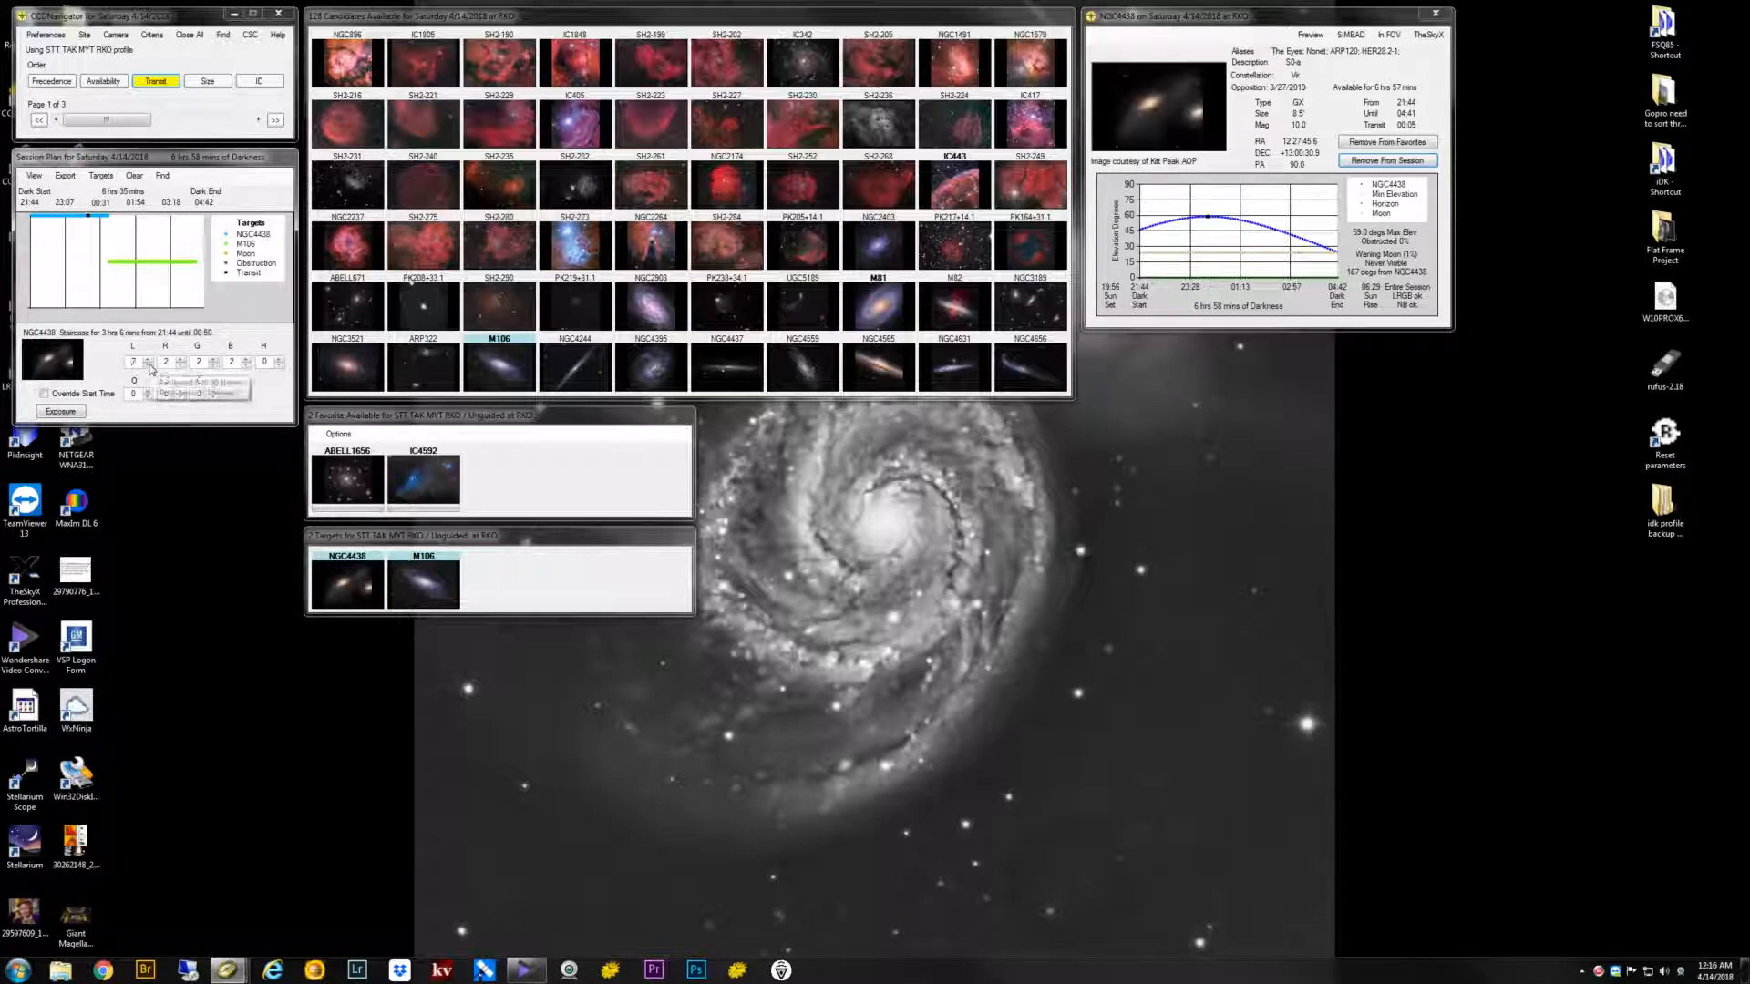
pyautogui.click(148, 366)
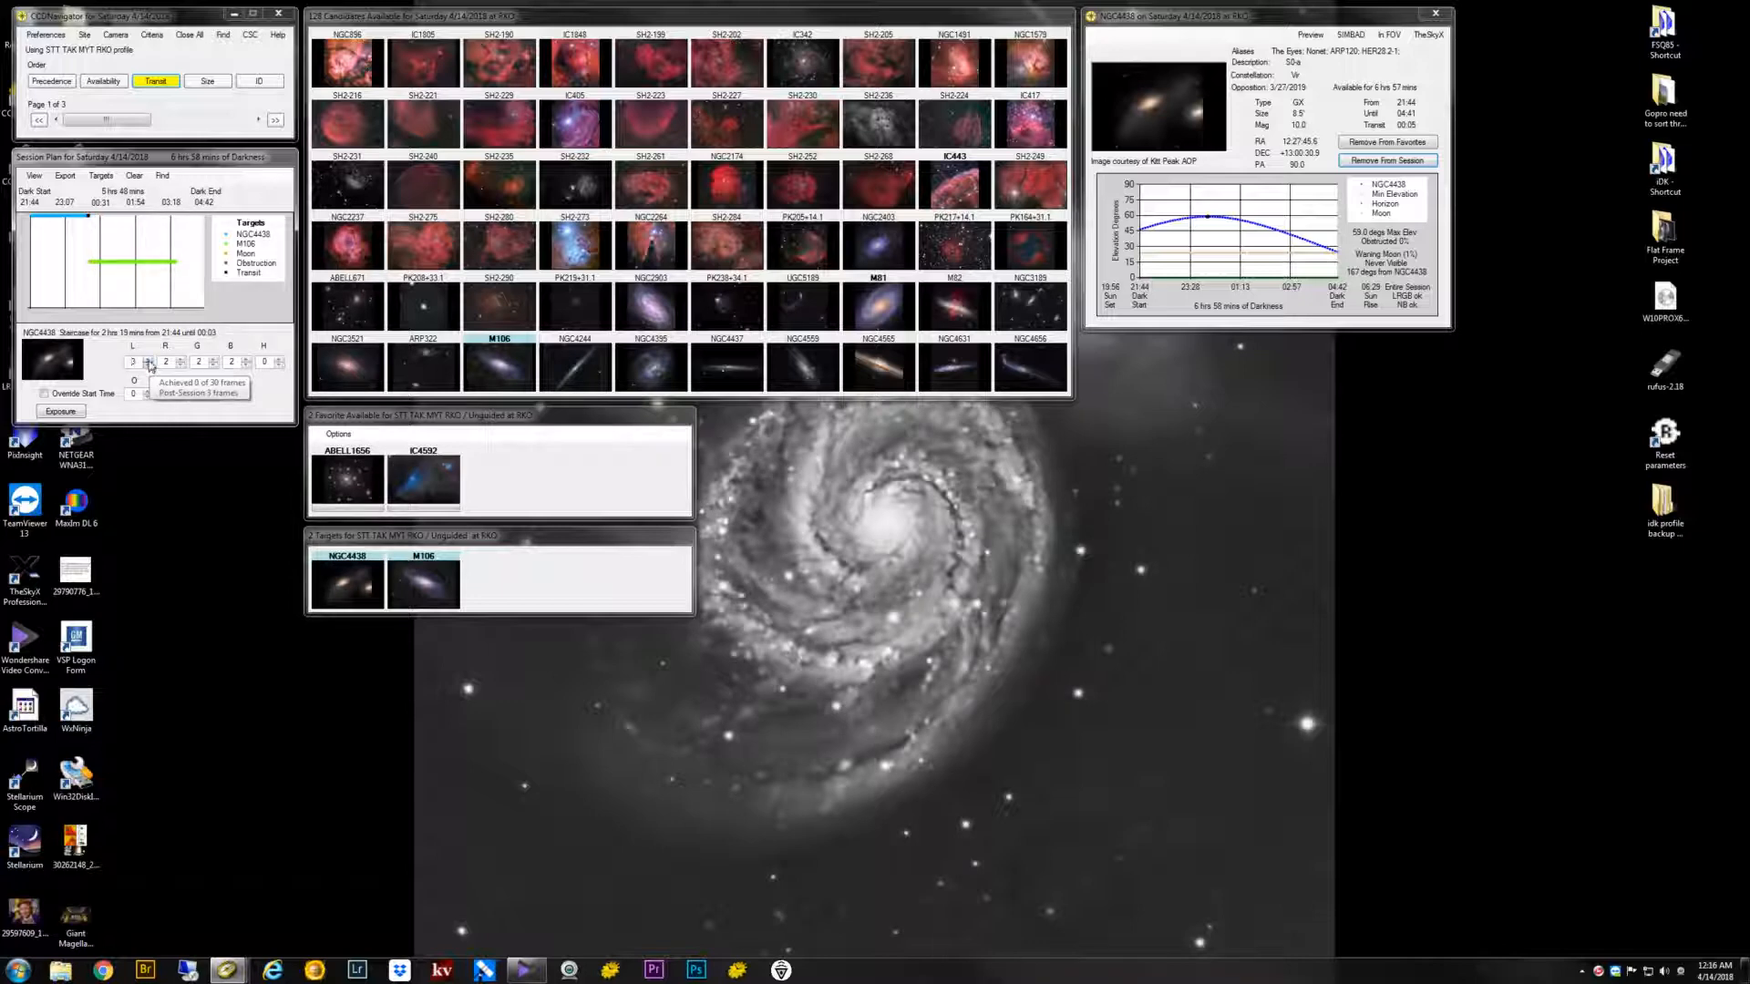
pyautogui.click(148, 365)
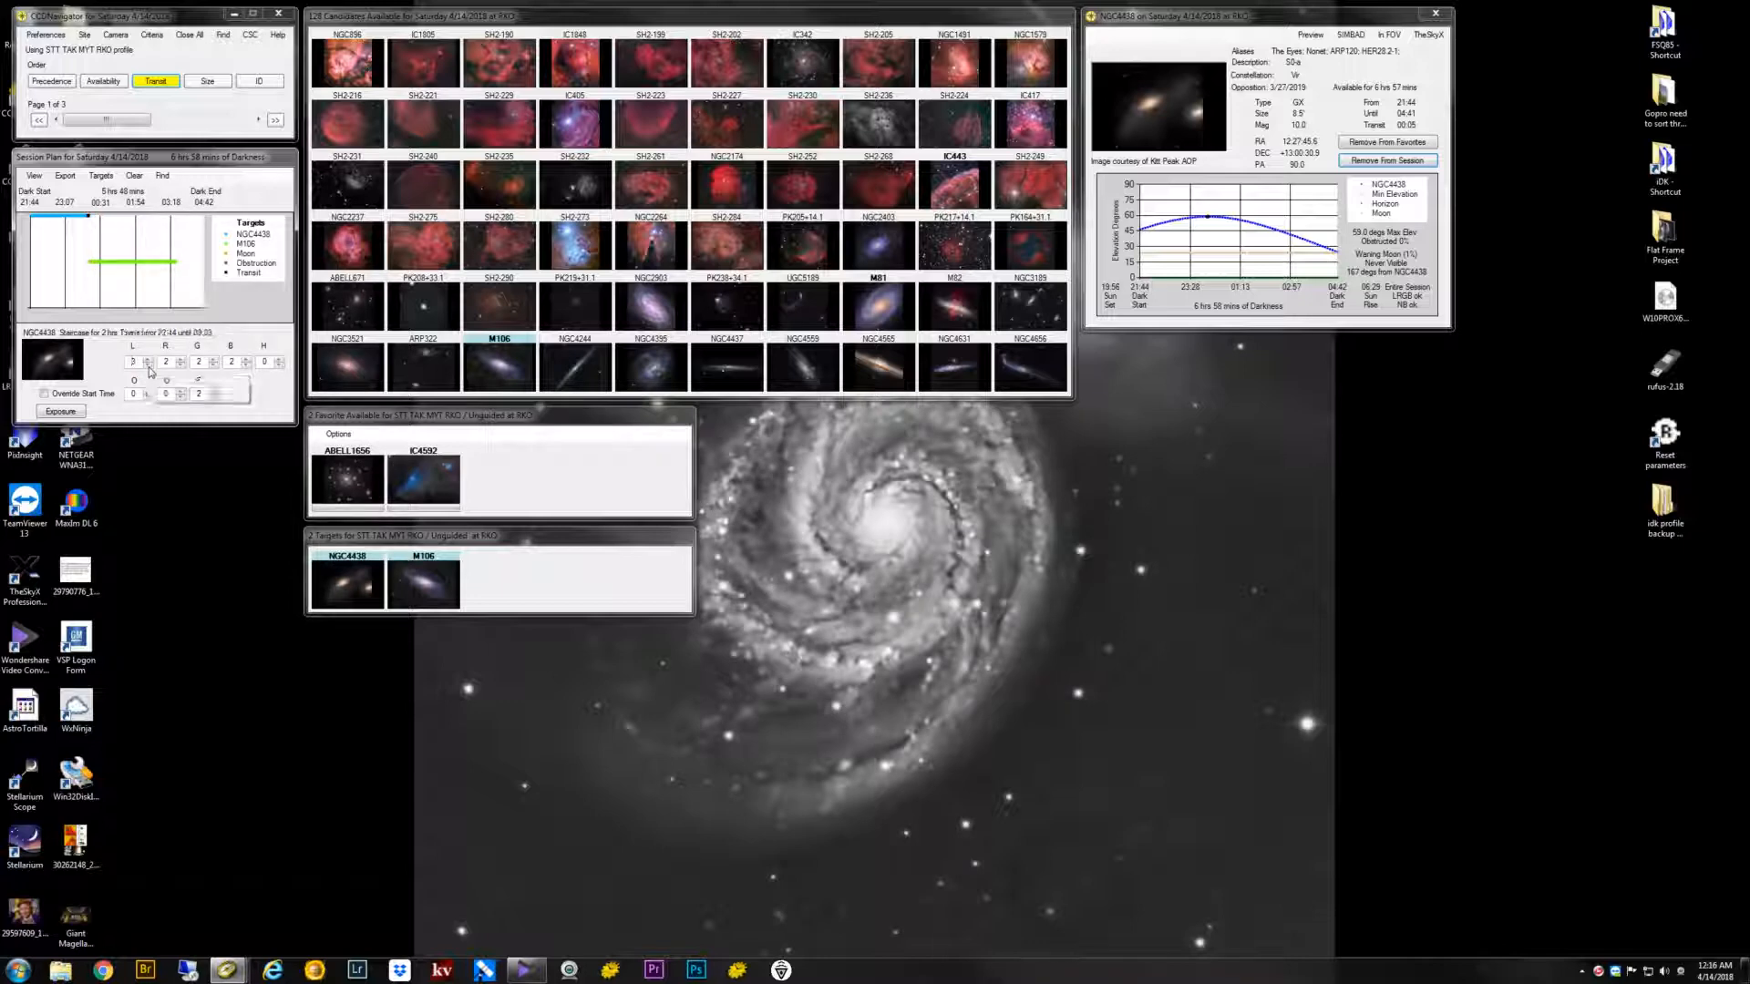
pyautogui.click(148, 361)
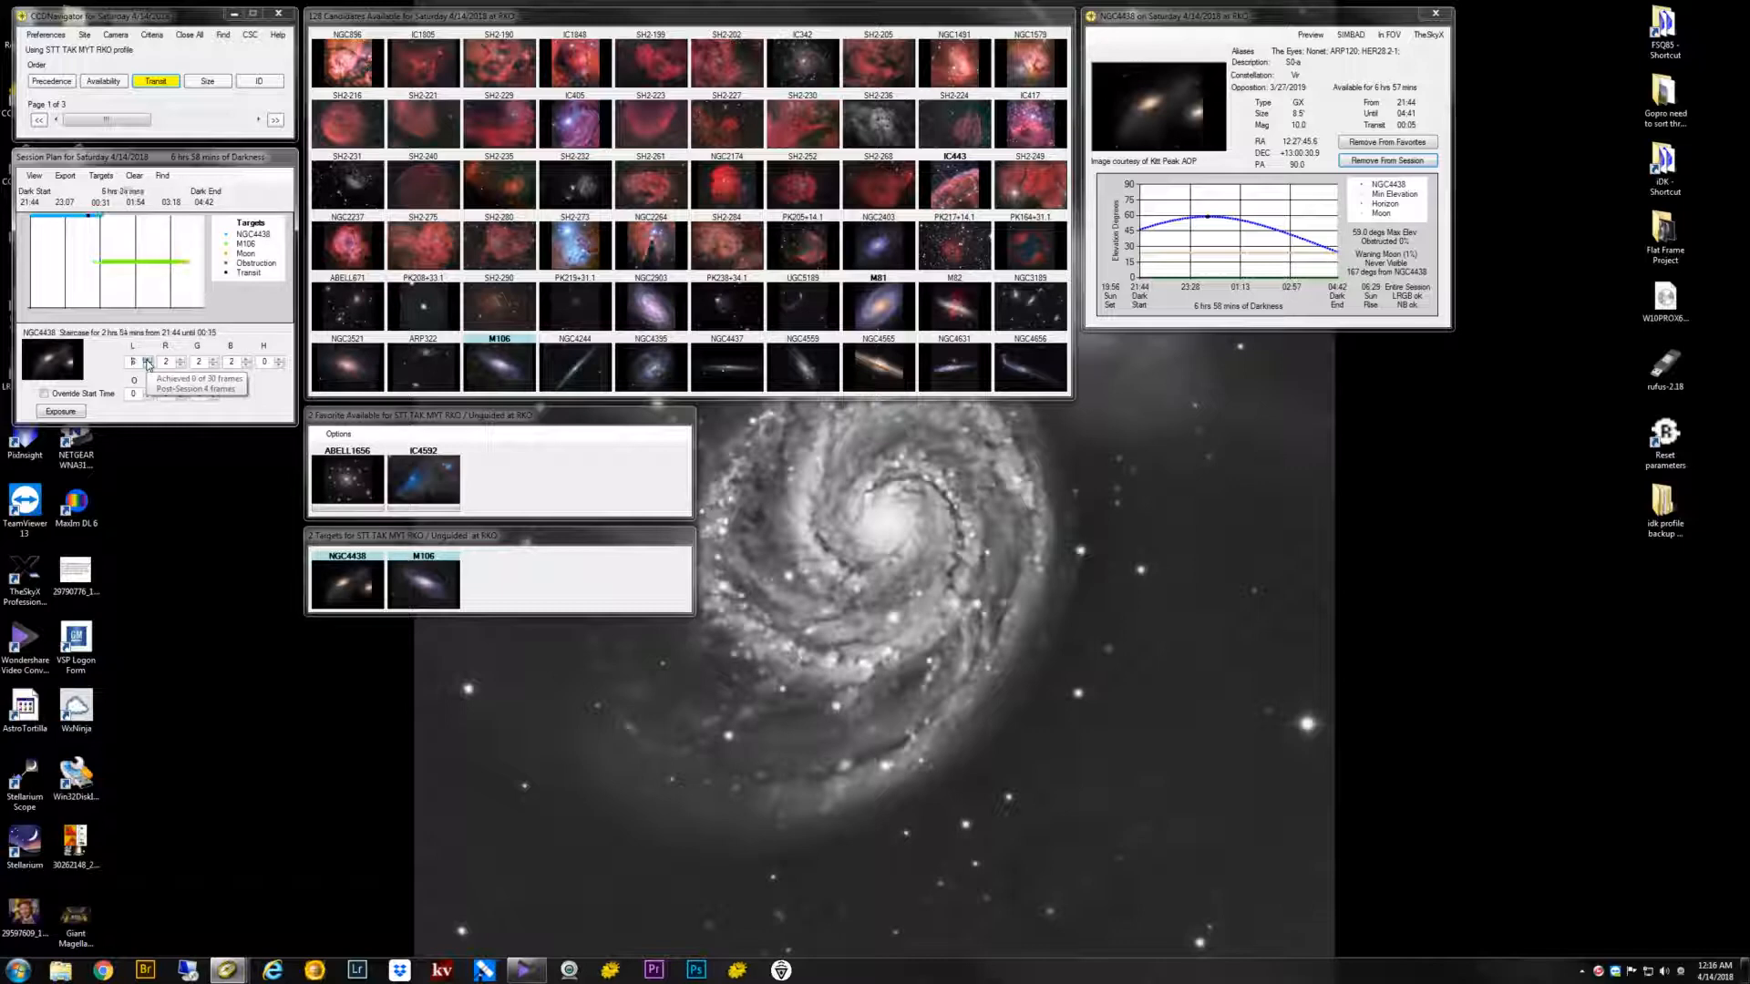
pyautogui.click(148, 366)
pyautogui.click(148, 366)
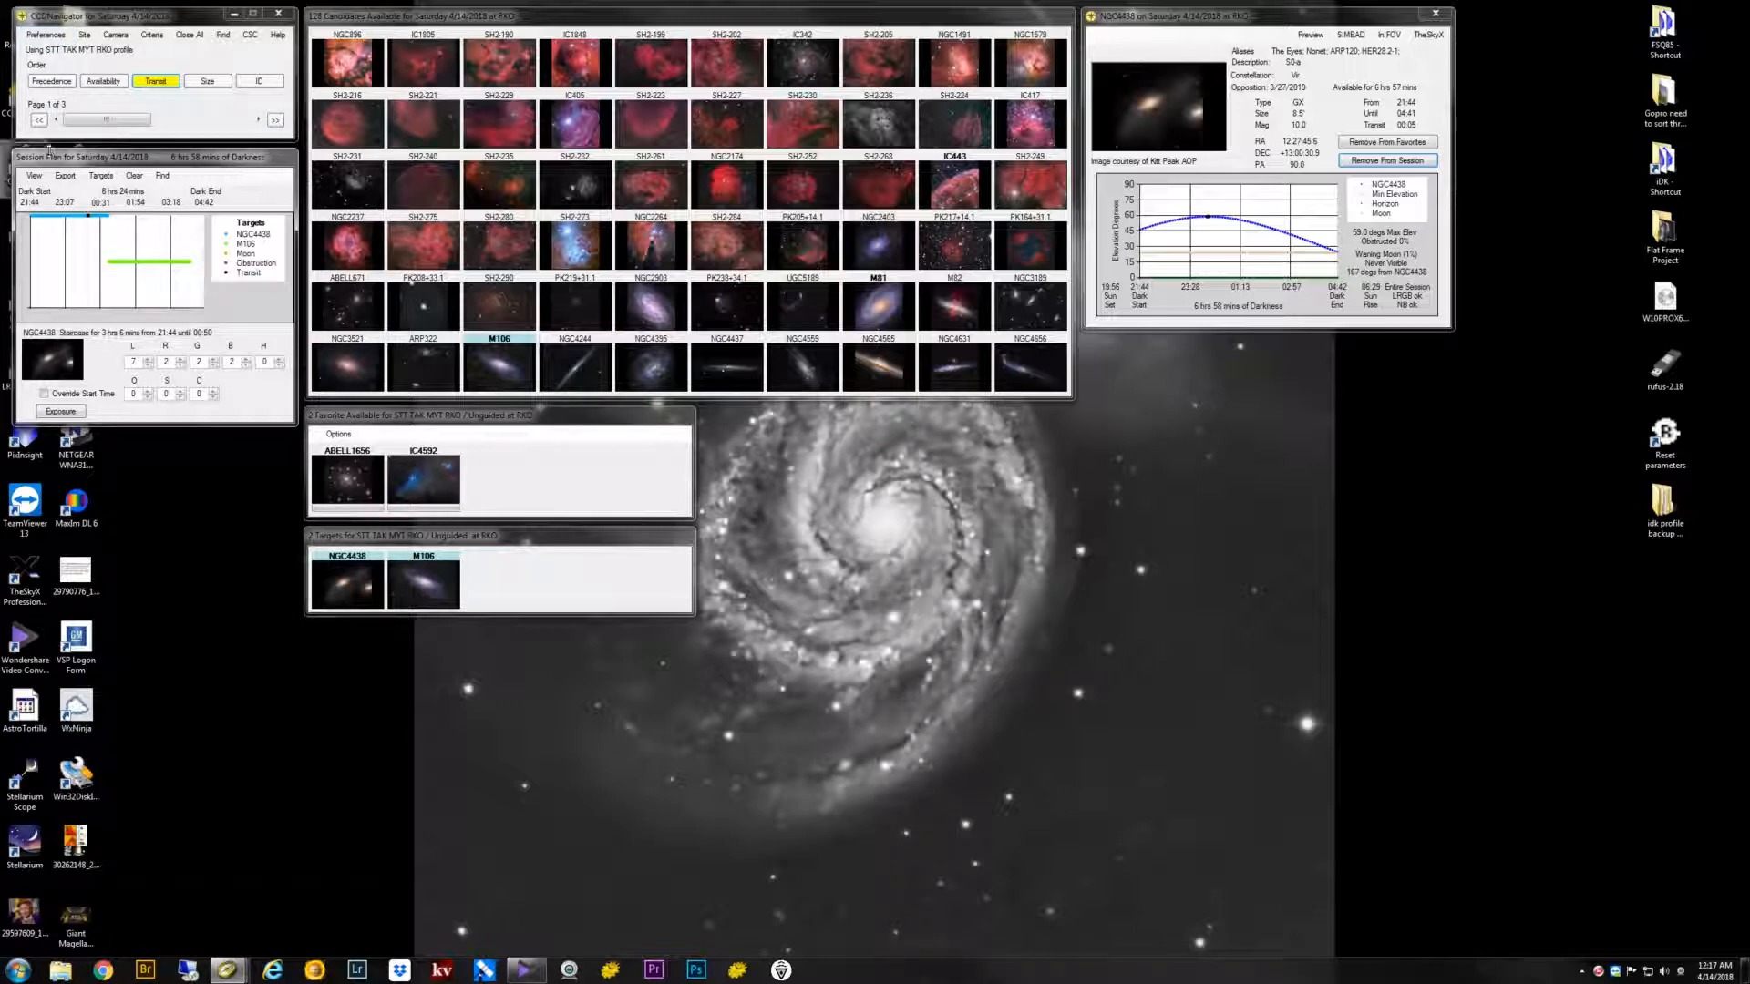
# Export the session plan to the CCNAV Sessions folder as an xml file under the suggested name and close NGC4438's details.
pyautogui.click(65, 176)
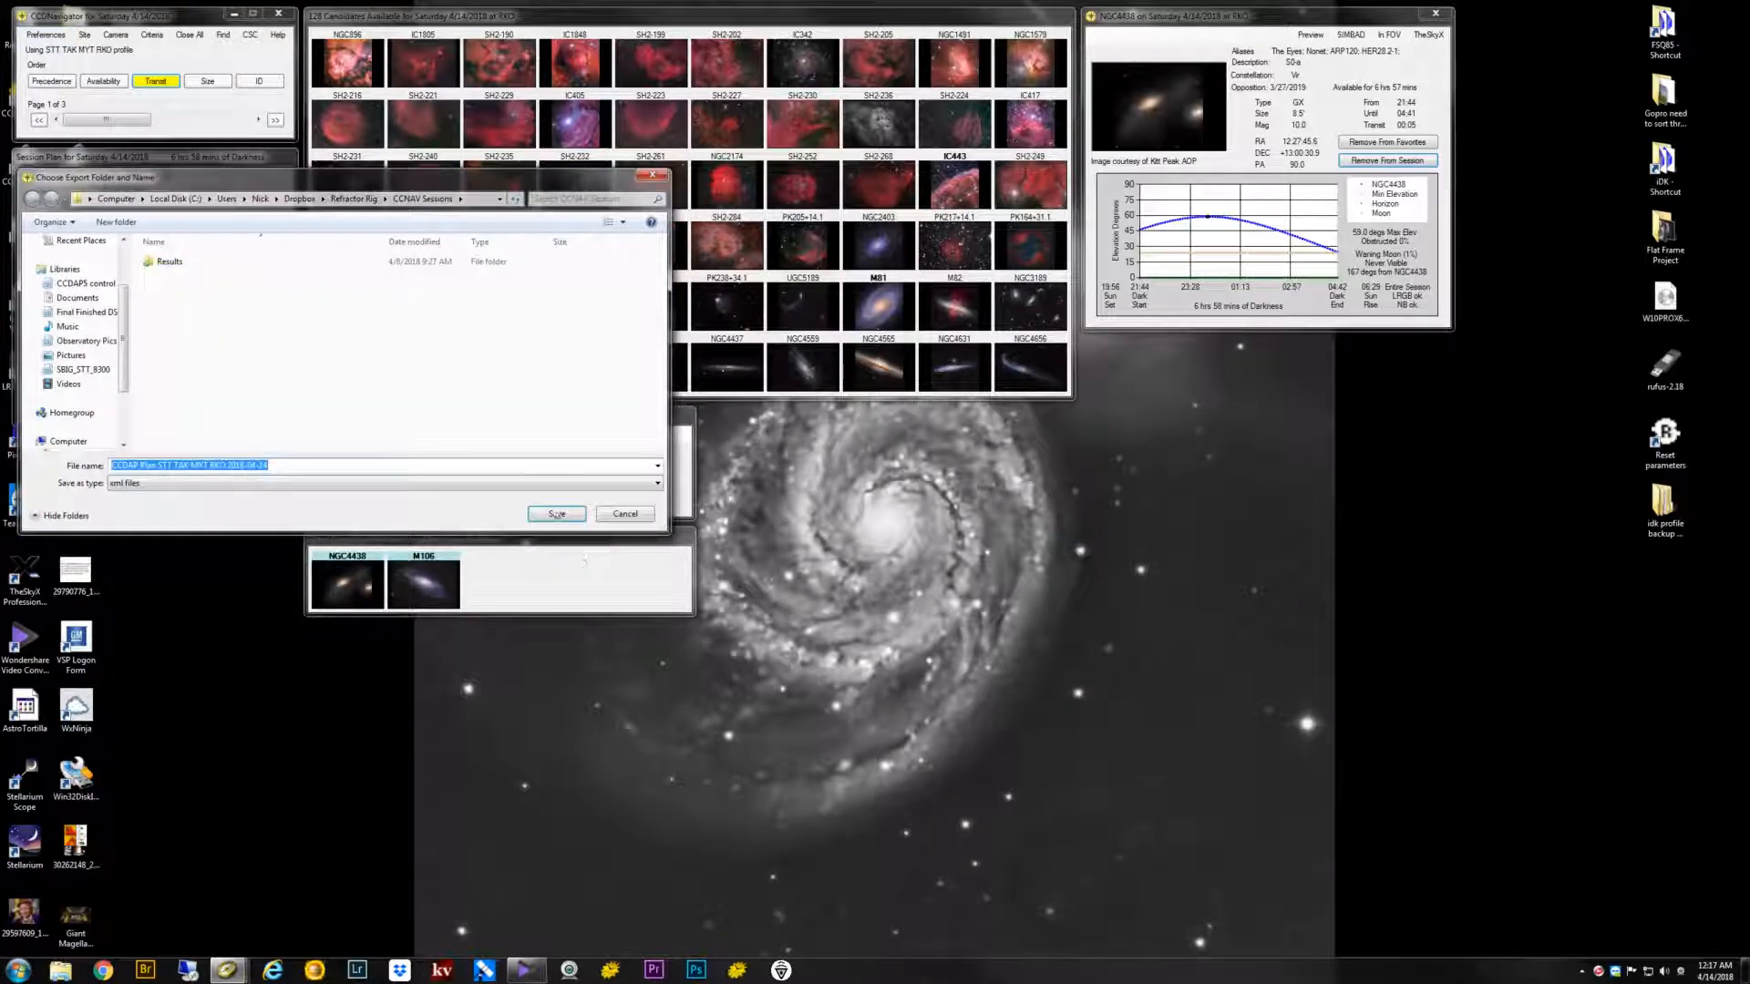
pyautogui.click(556, 515)
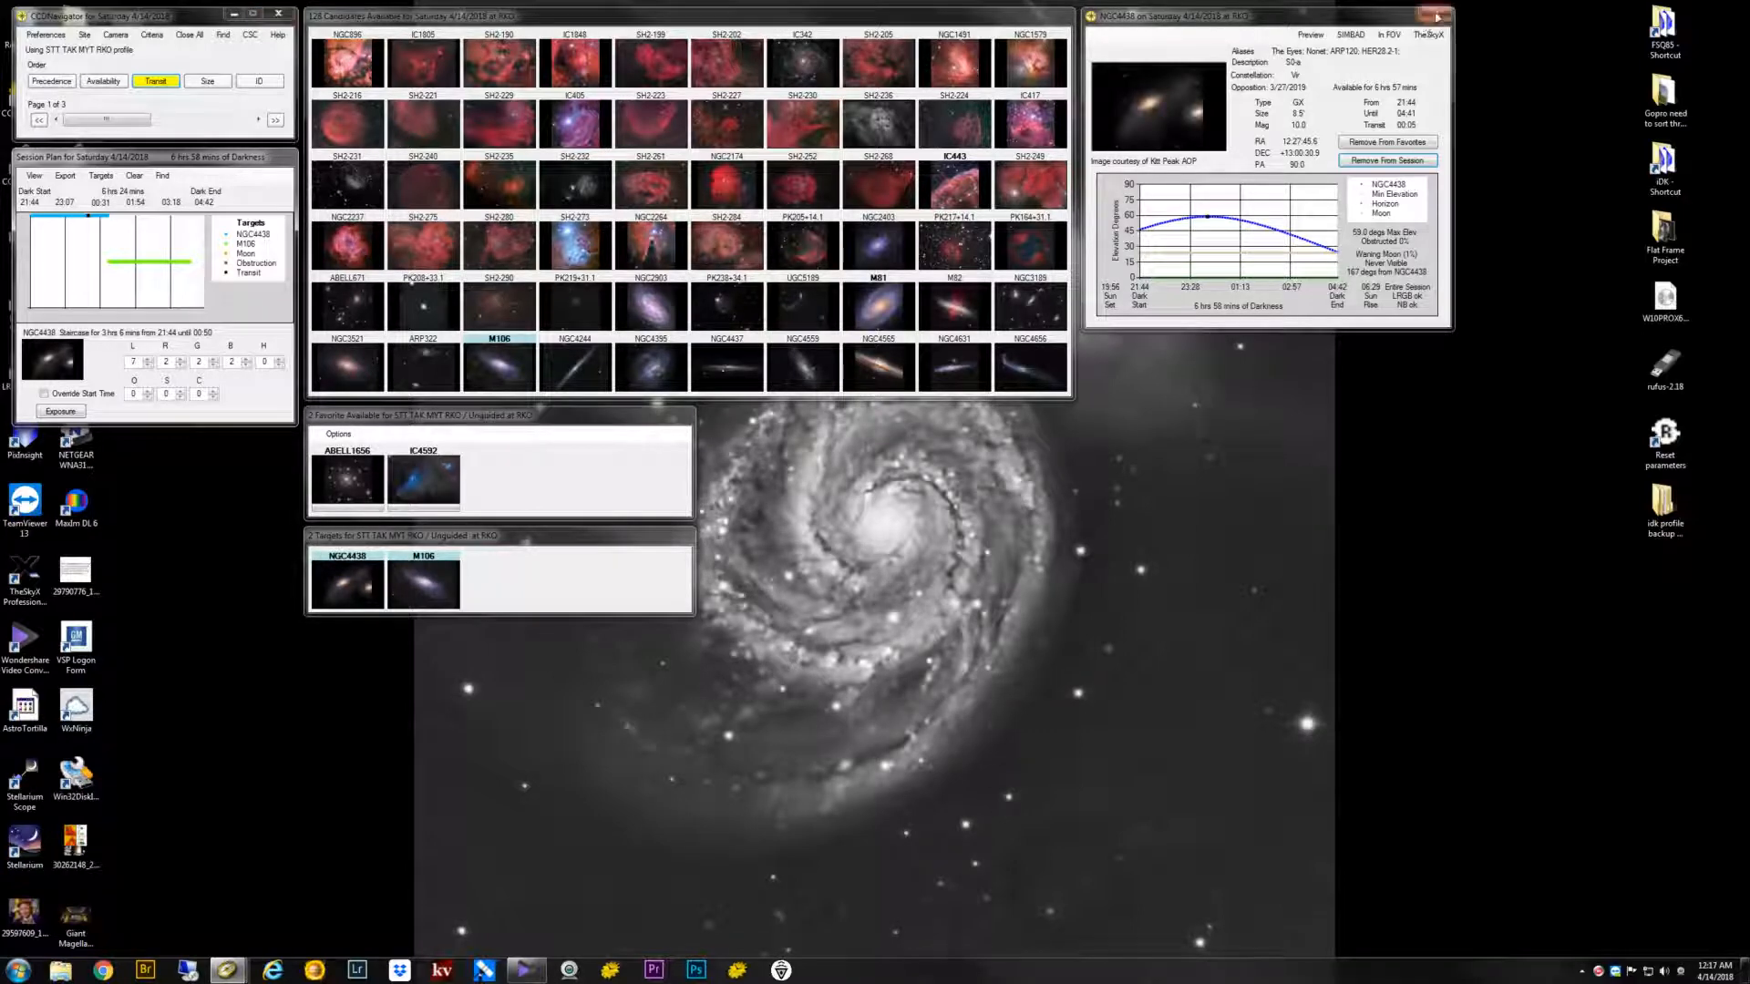
pyautogui.click(1436, 17)
# Widen the candidates window and preview PK217+14.1 in the camera's field of view, inverting the image and switching it back.
pyautogui.moveTo(1075, 206); pyautogui.dragTo(1347, 196)
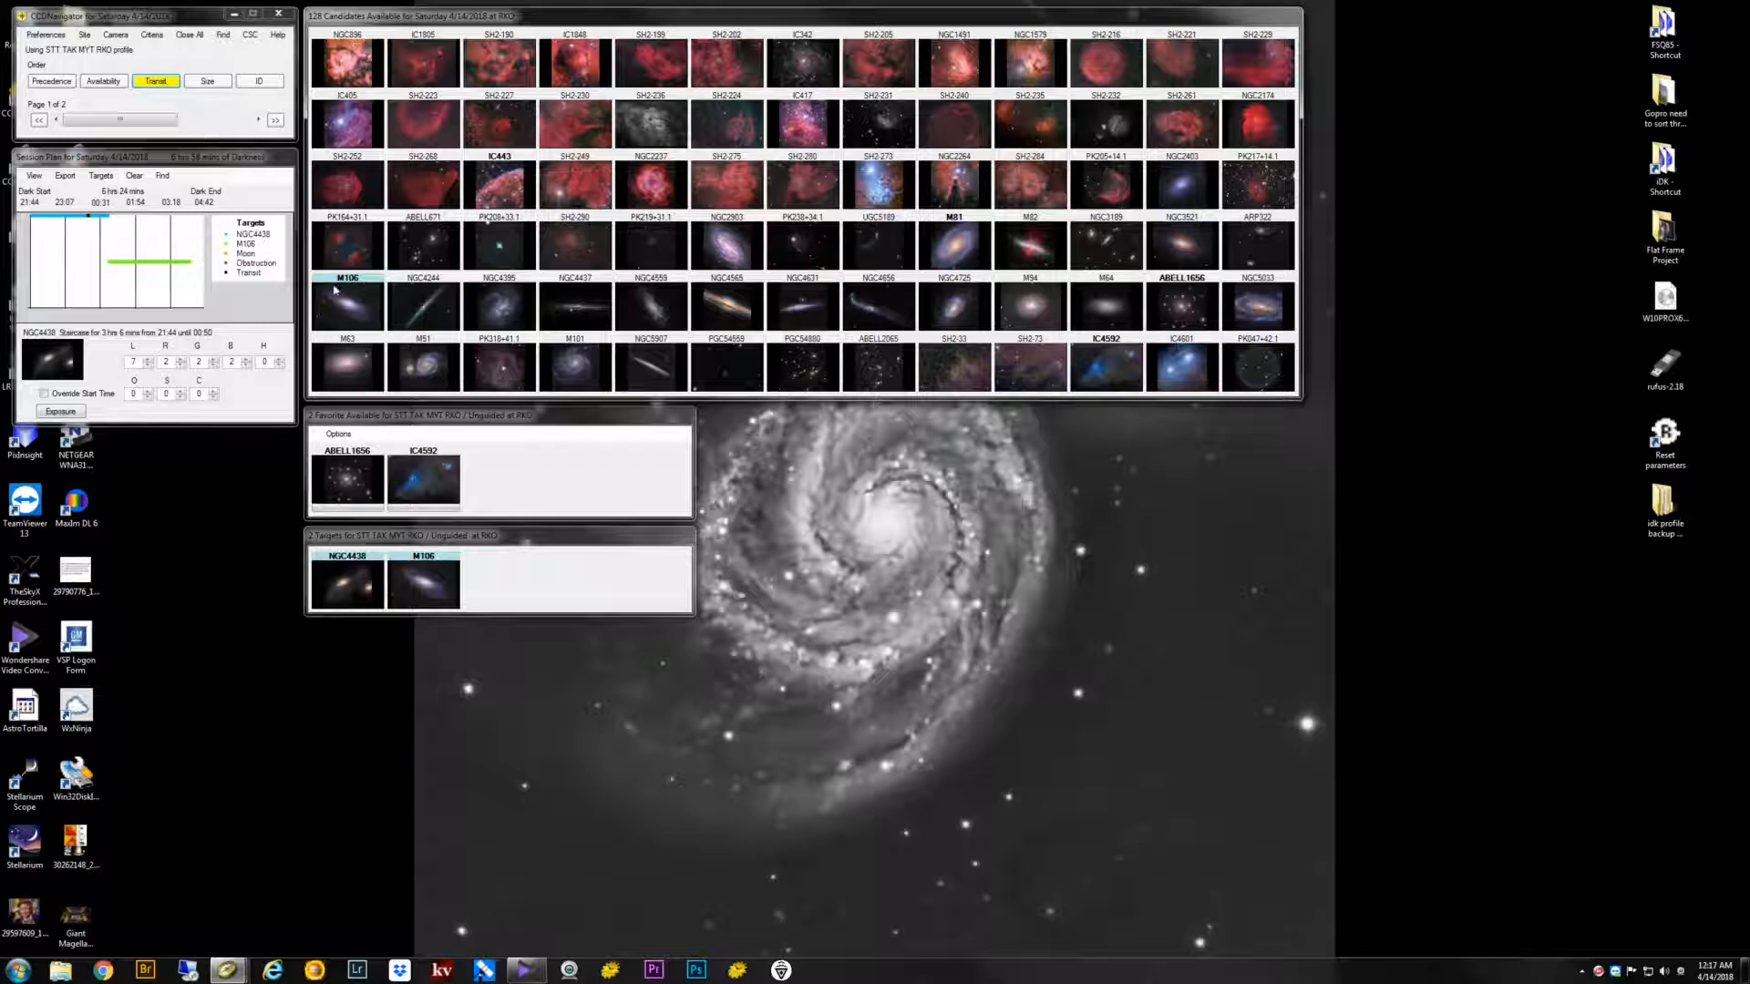
pyautogui.moveTo(336, 290)
pyautogui.moveTo(1269, 184)
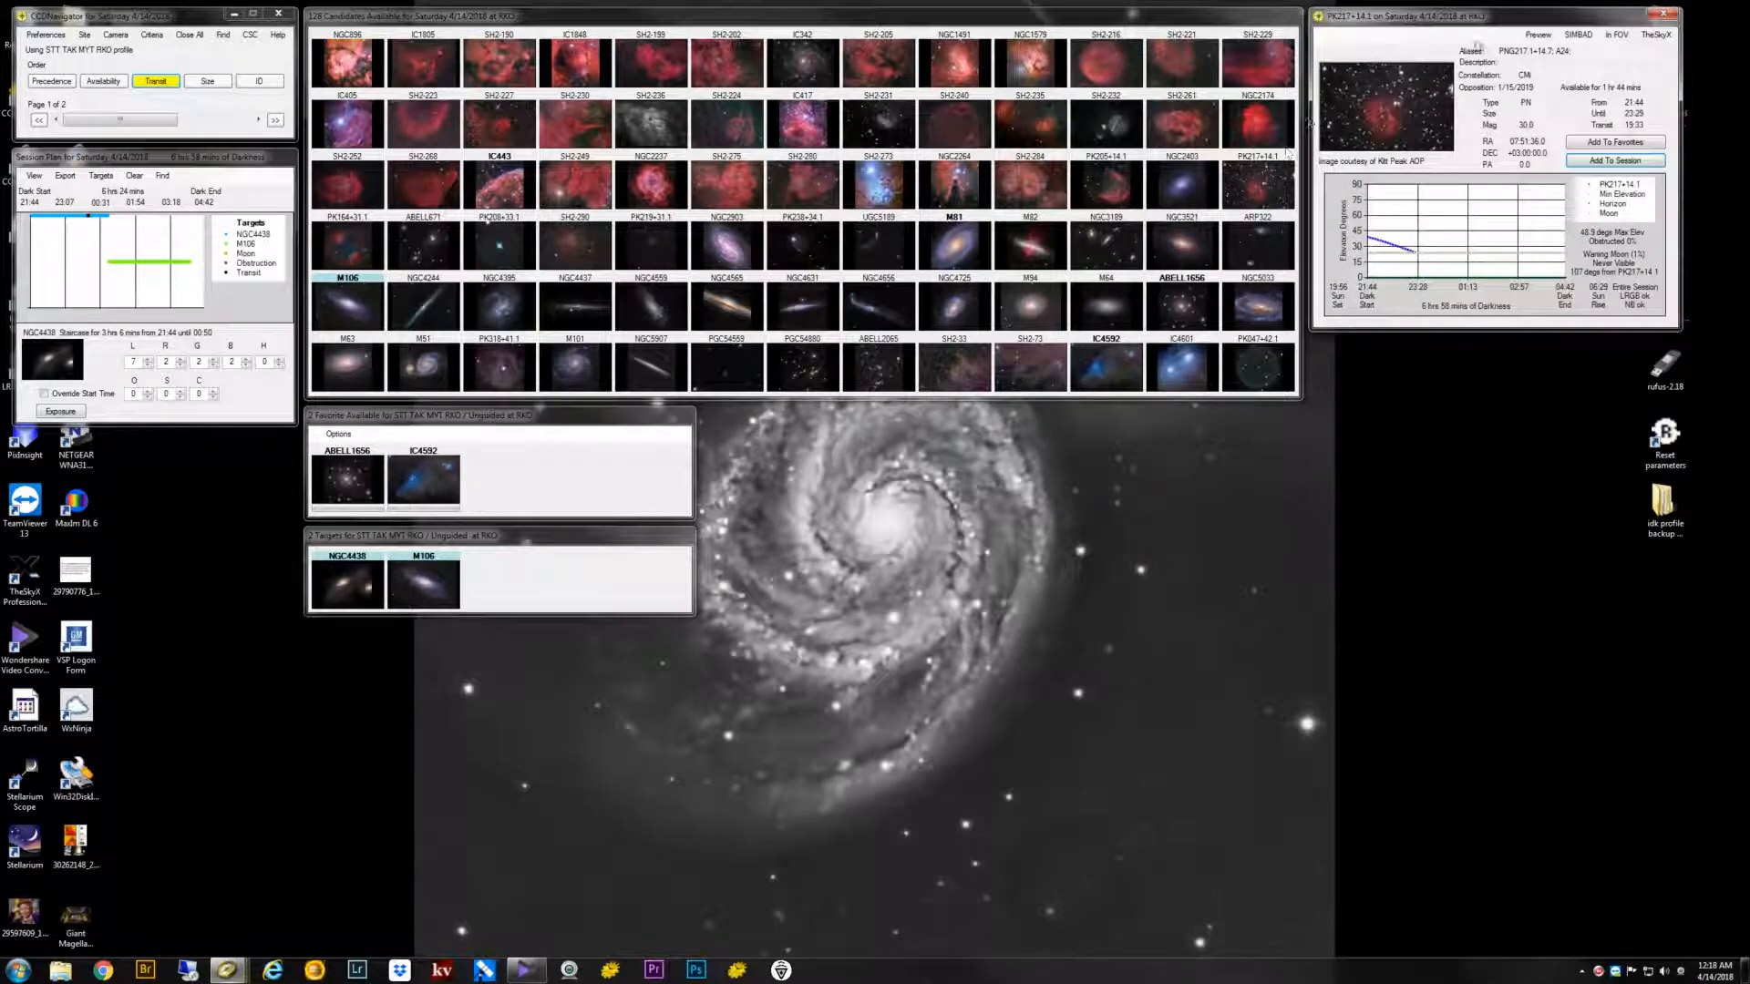
pyautogui.click(1538, 35)
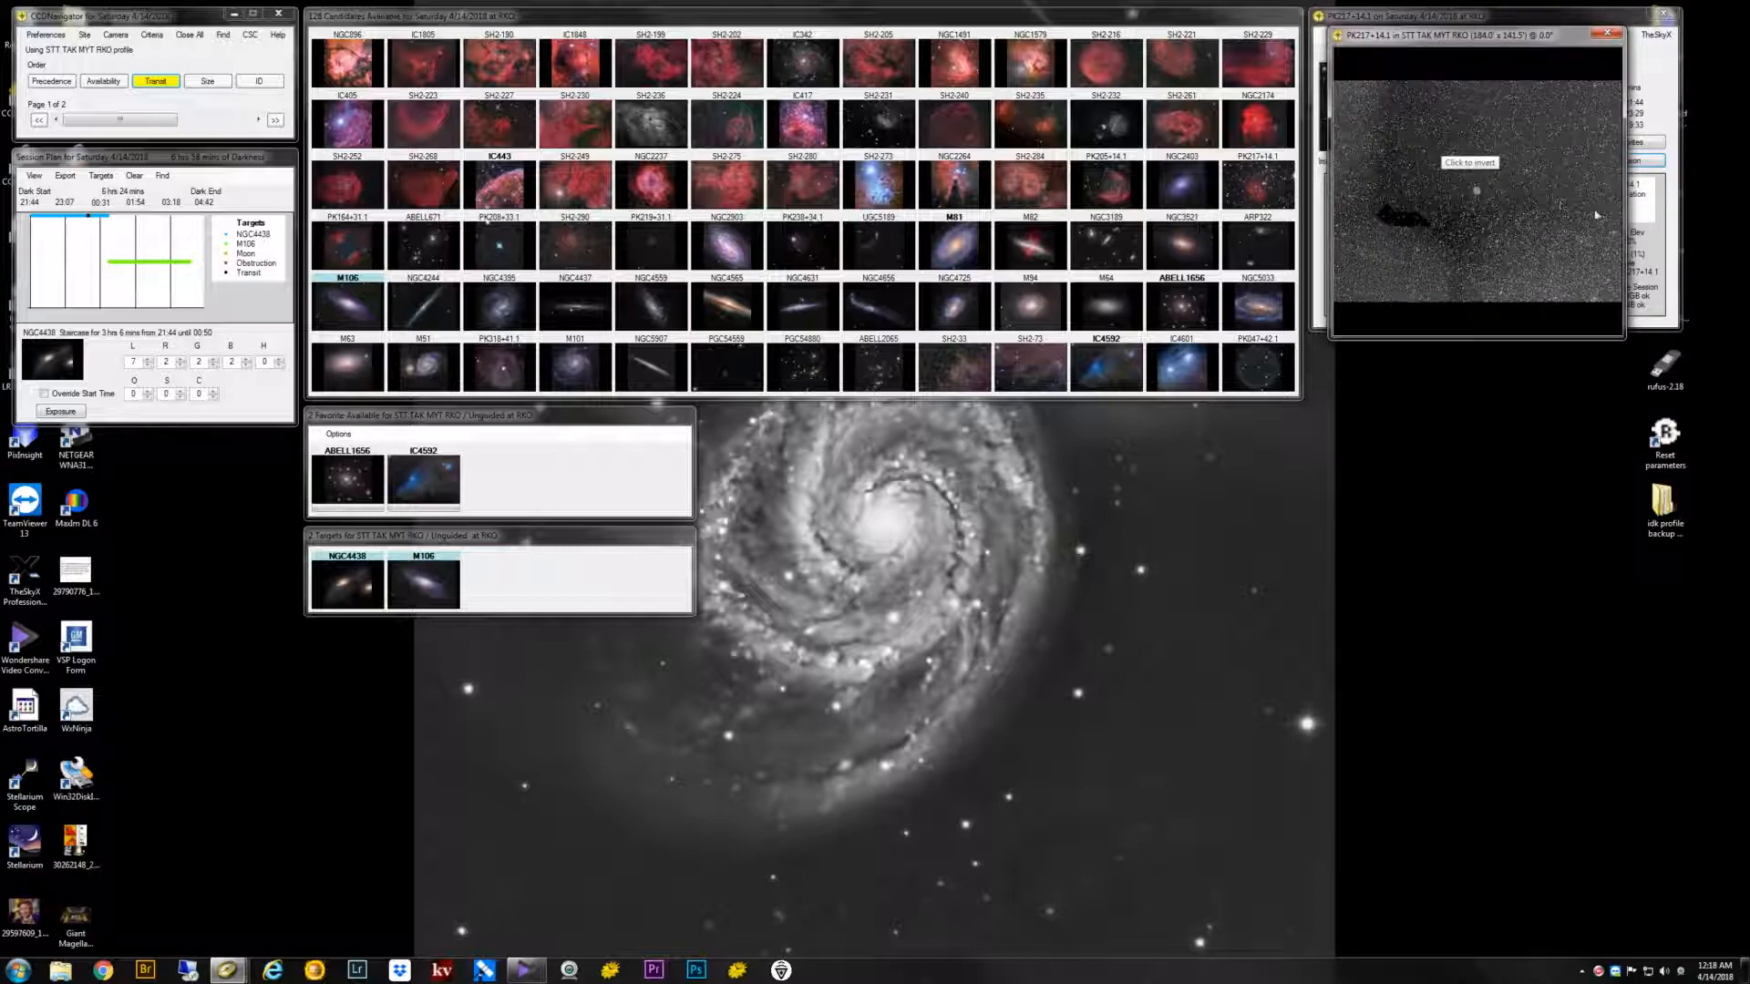
pyautogui.click(1563, 208)
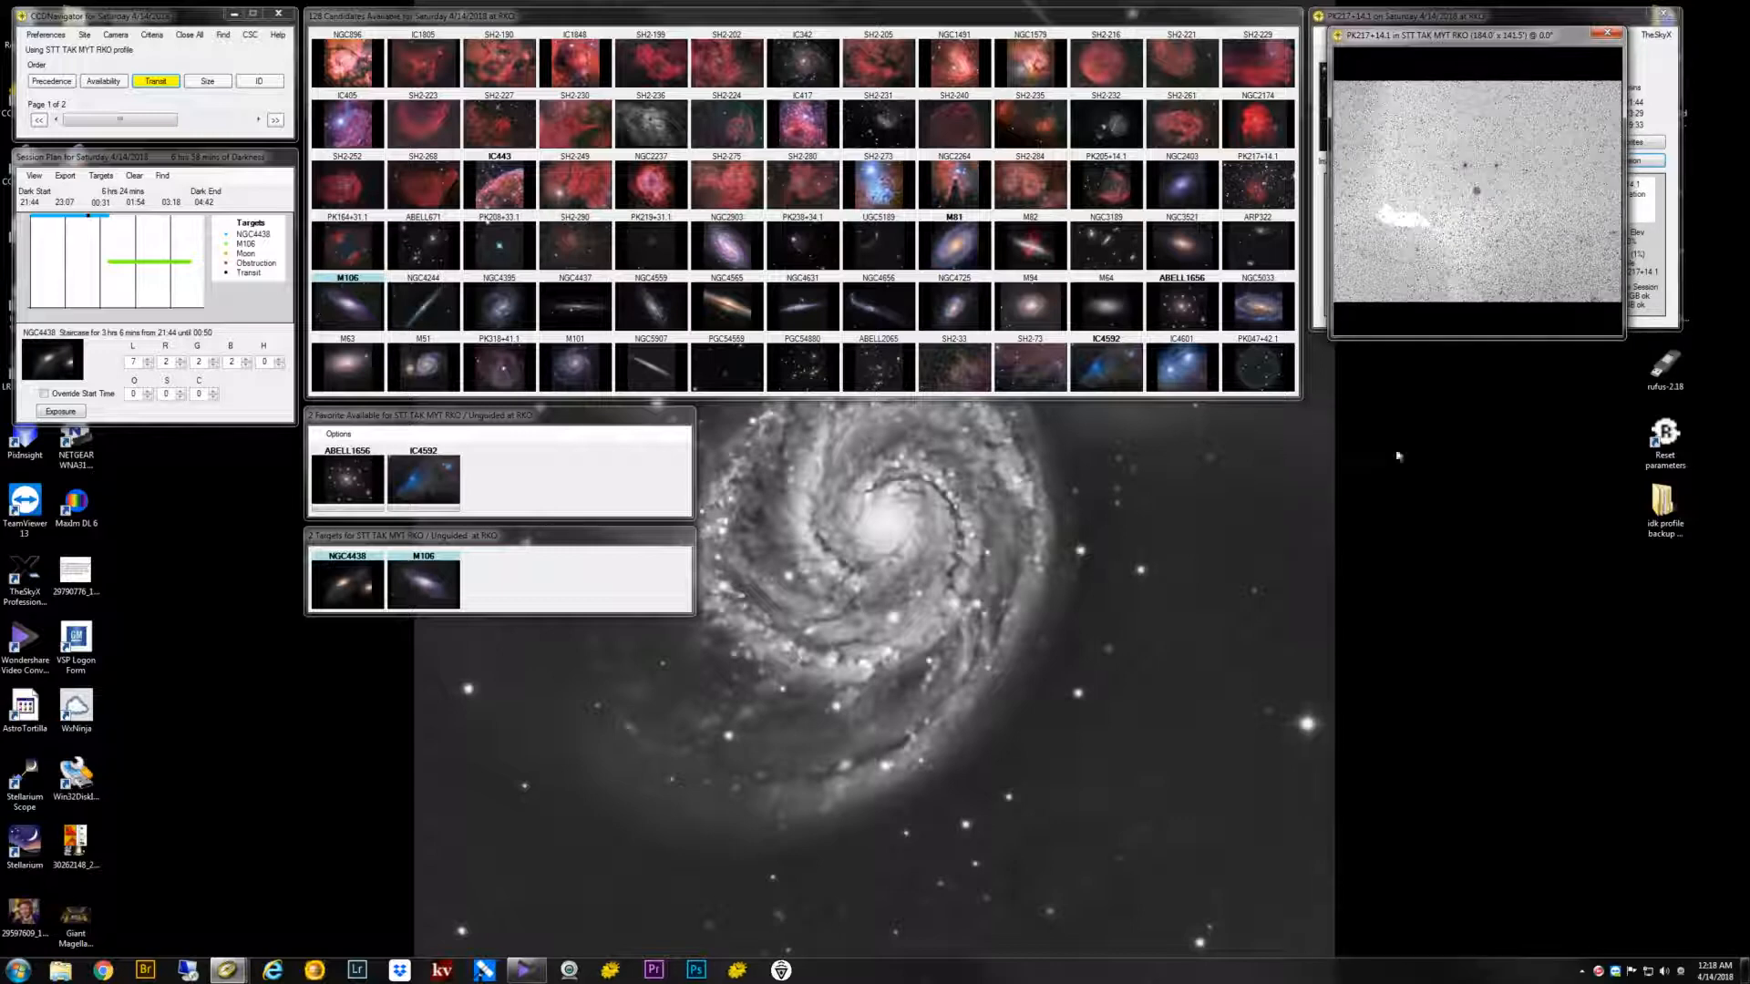
pyautogui.click(1467, 225)
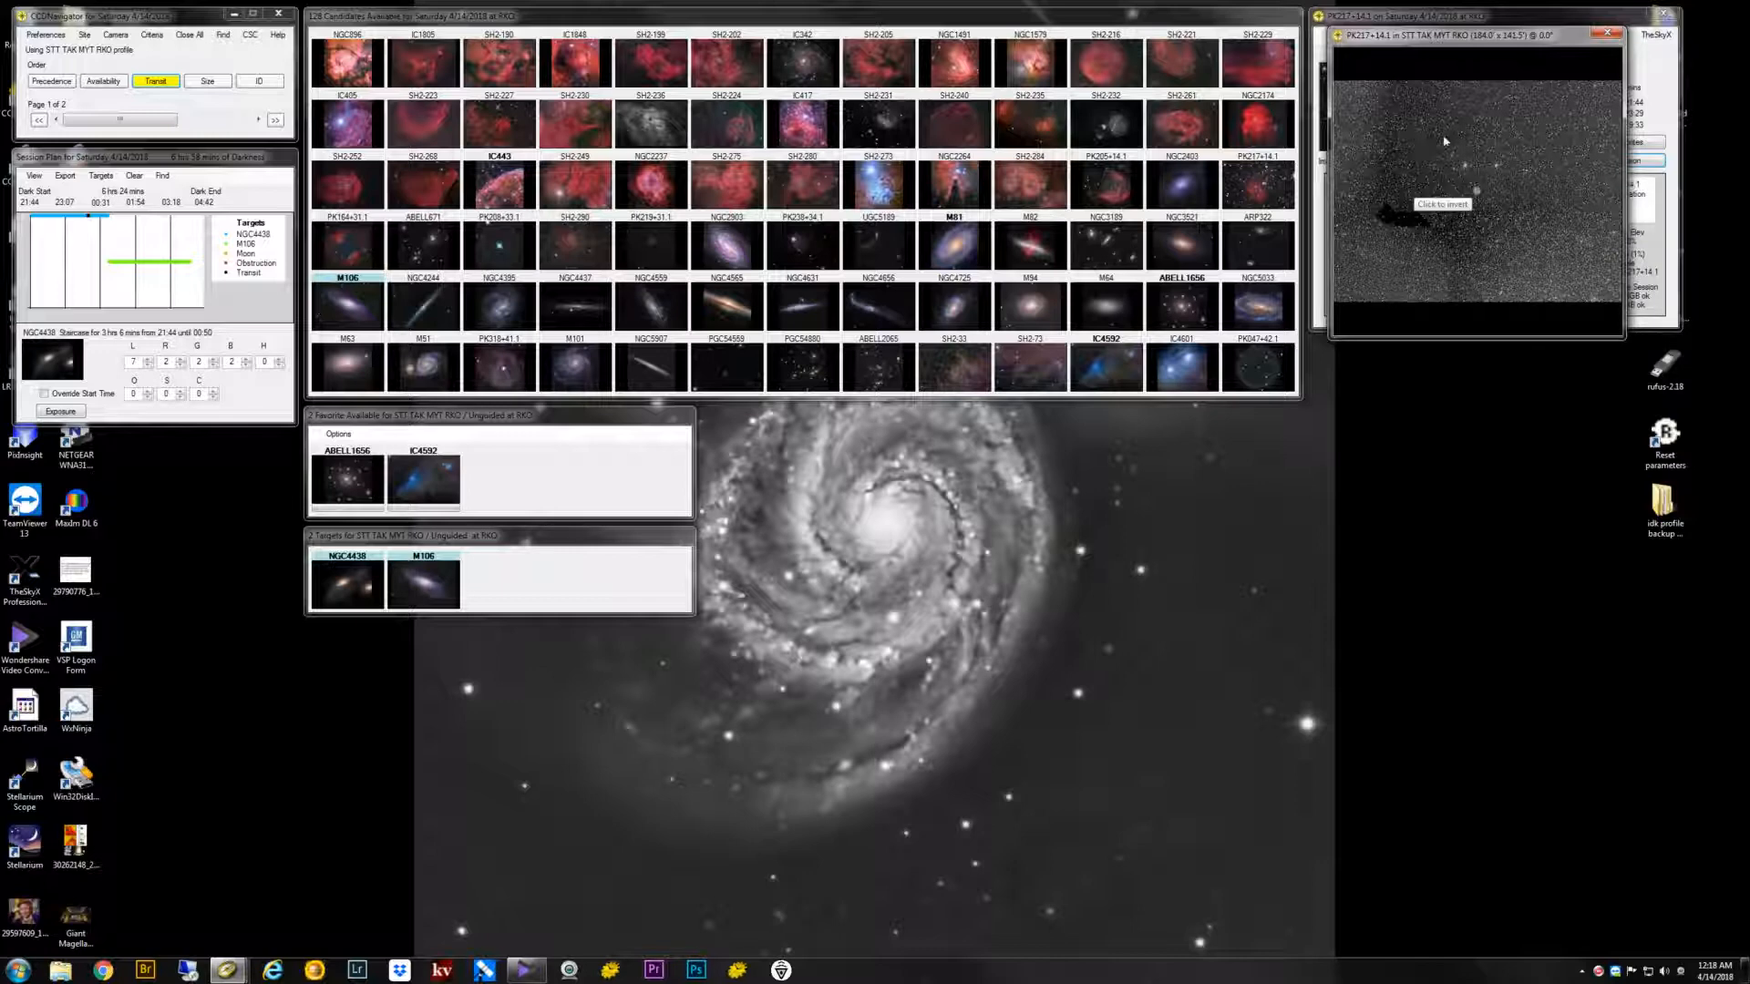
# Close the PK217+14.1 preview and its target details, and exit the planning program.
pyautogui.click(1607, 35)
pyautogui.click(1665, 13)
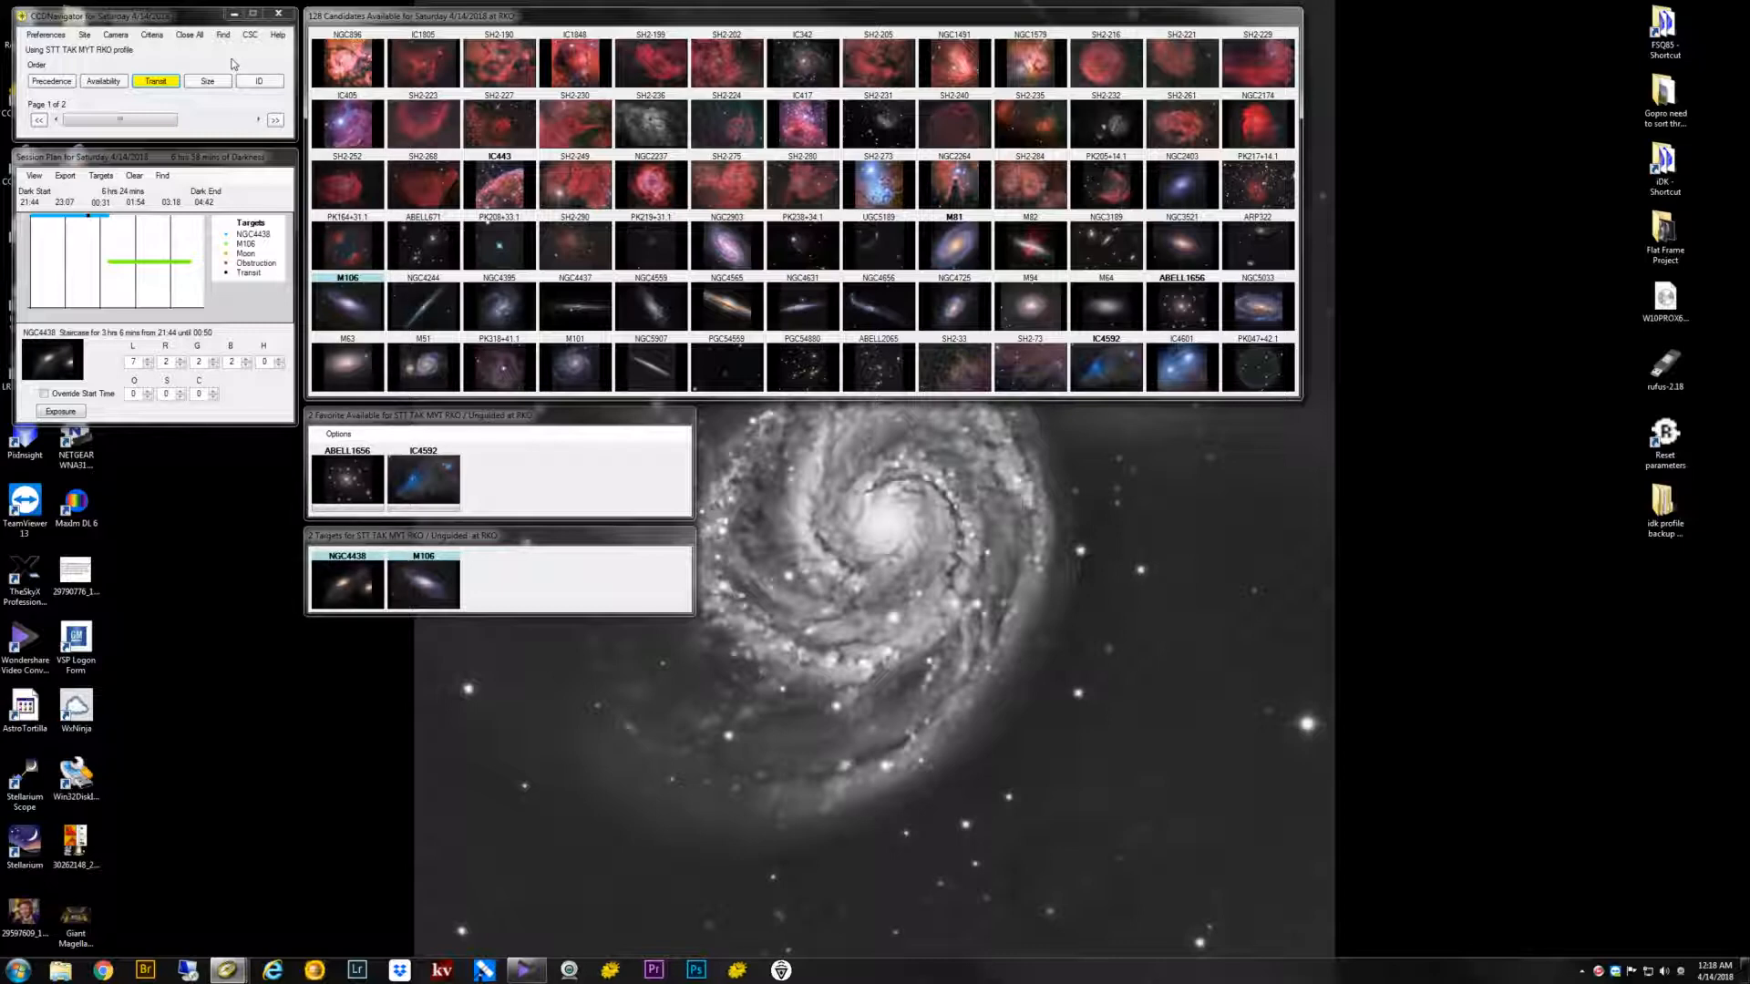
pyautogui.click(285, 13)
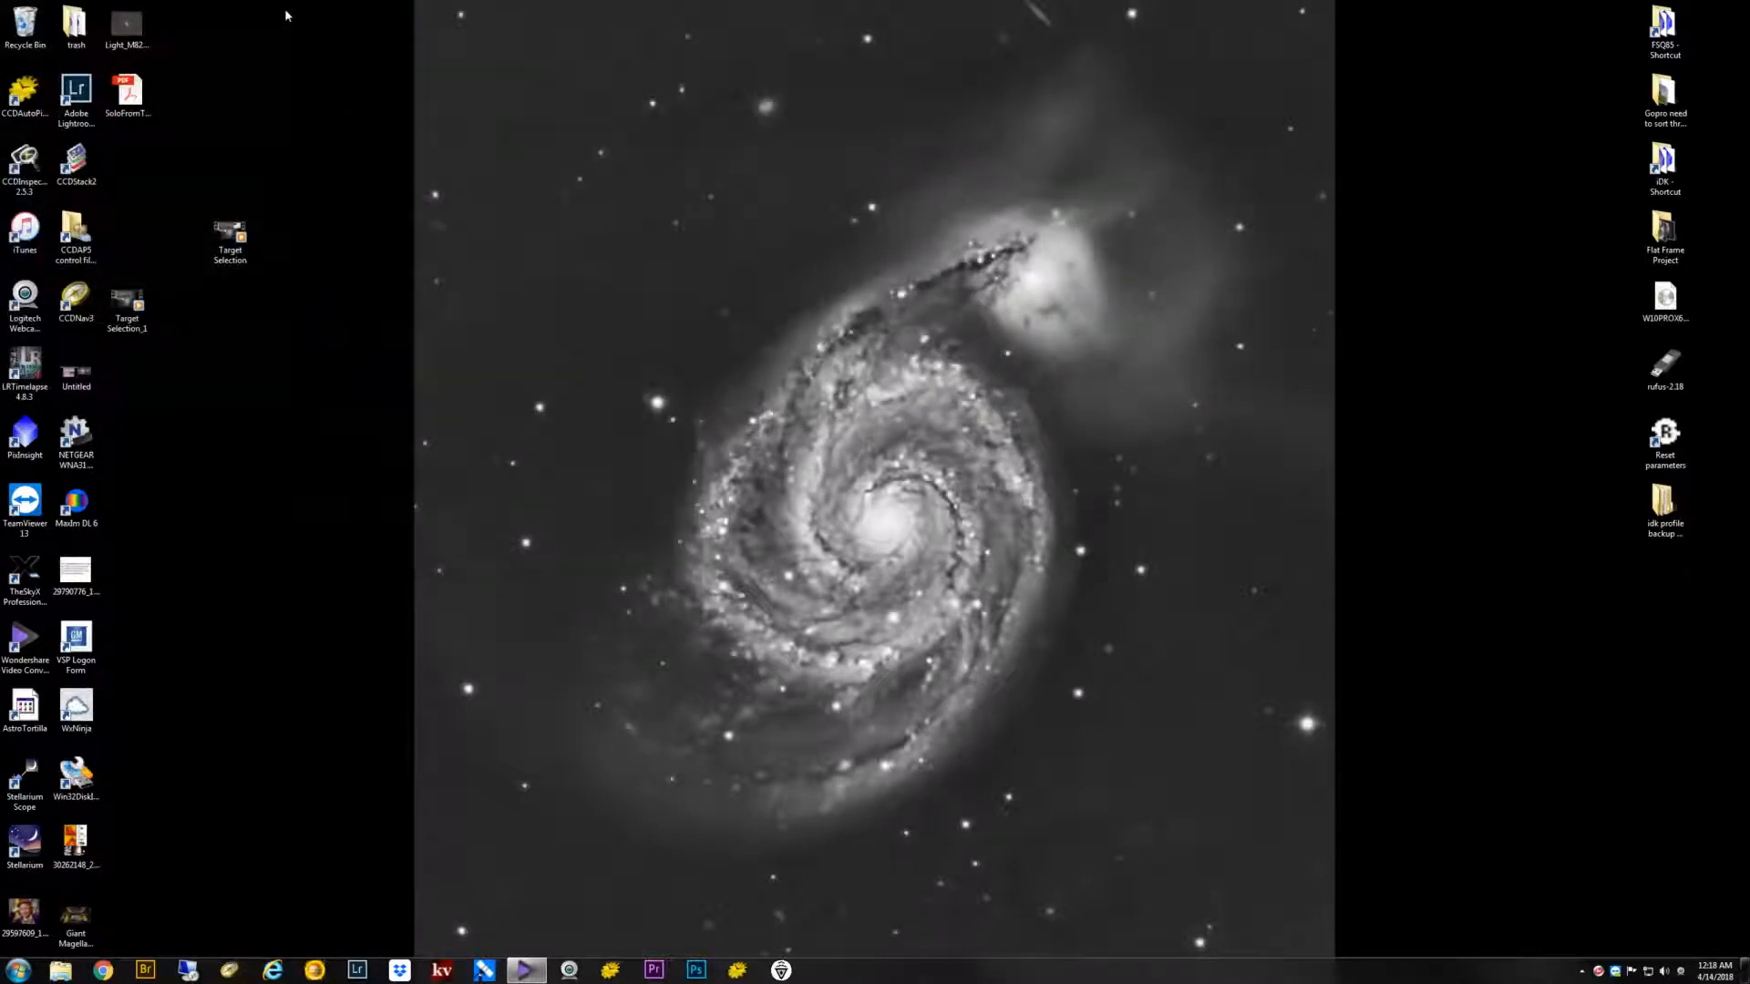